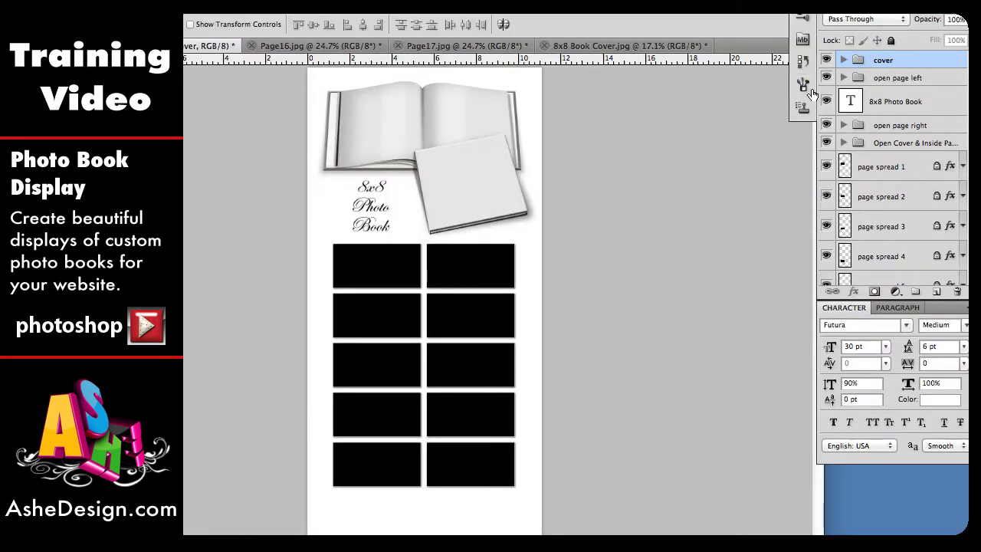
- Hide the cover group, expand the open page left group and select its left page layer
left_click(826, 61)
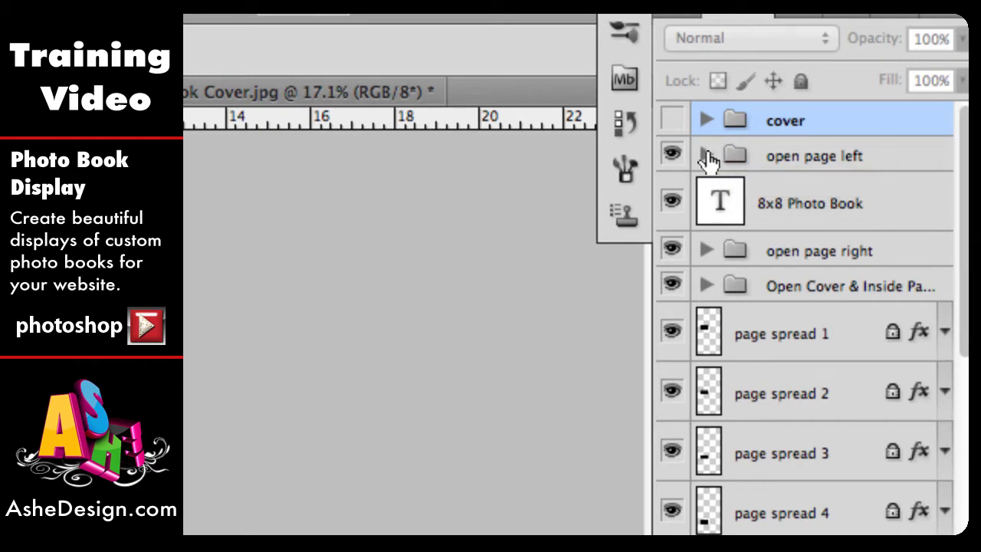
left_click(706, 157)
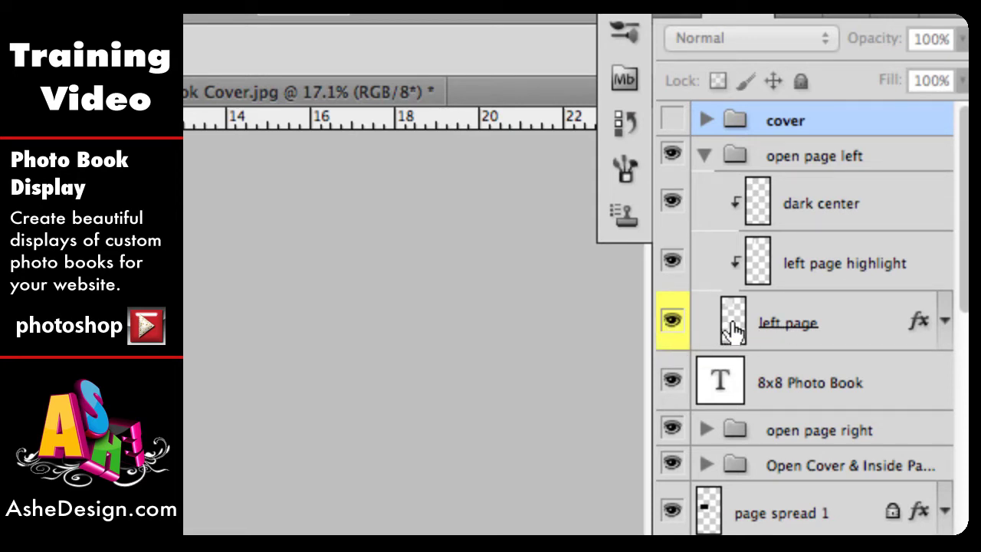
left_click(863, 328)
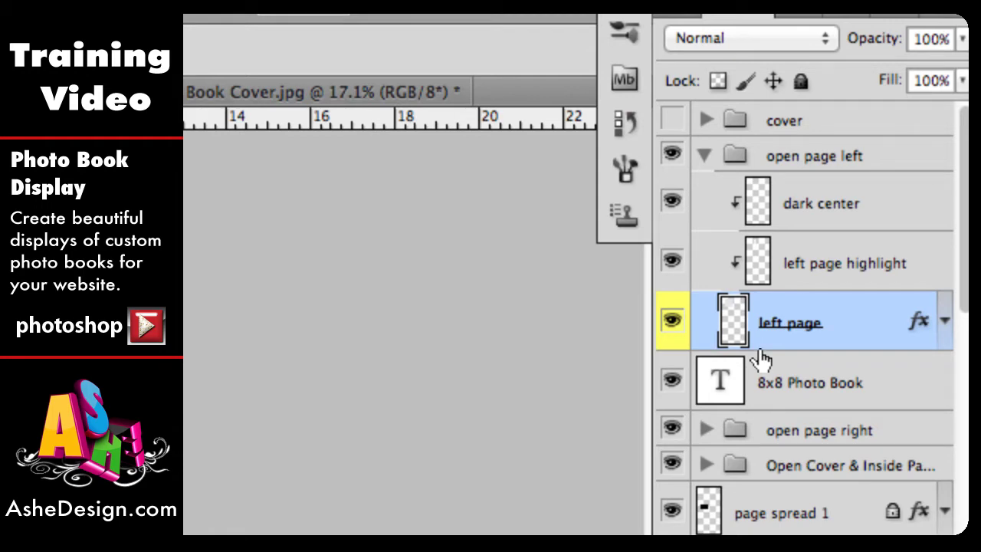
key("Tab")
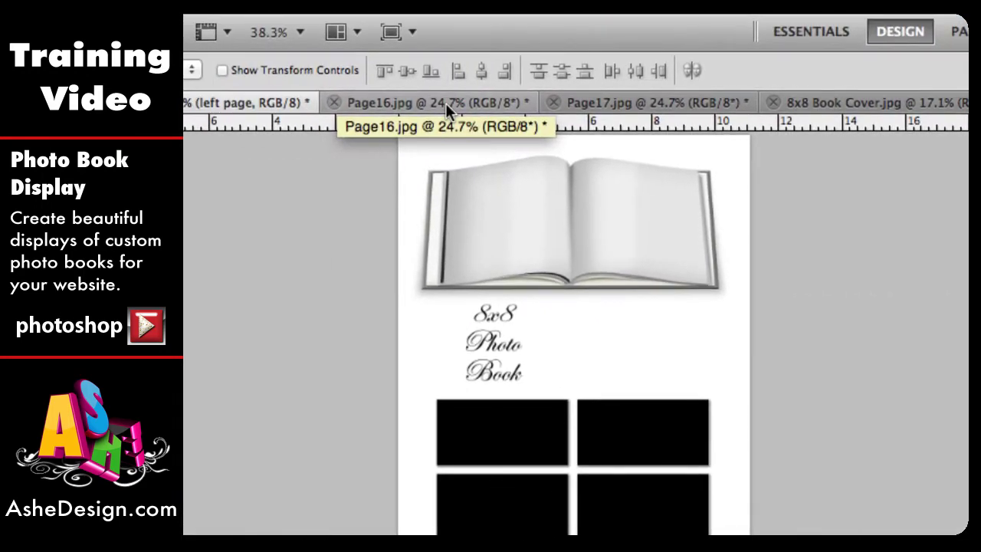
- Resize the Page16.jpg image to a height of 300 pixels with proportions constrained
left_click(241, 101)
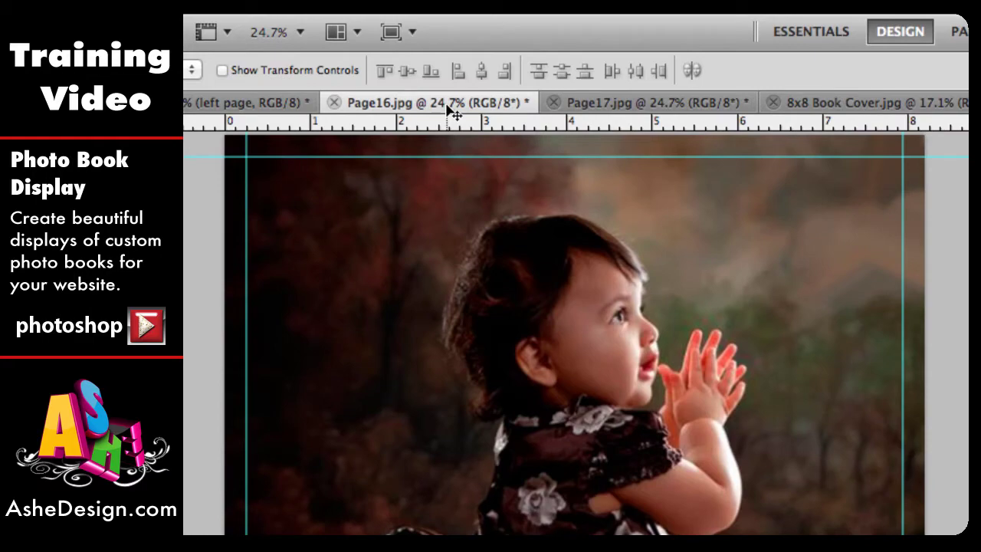
left_click(230, 2)
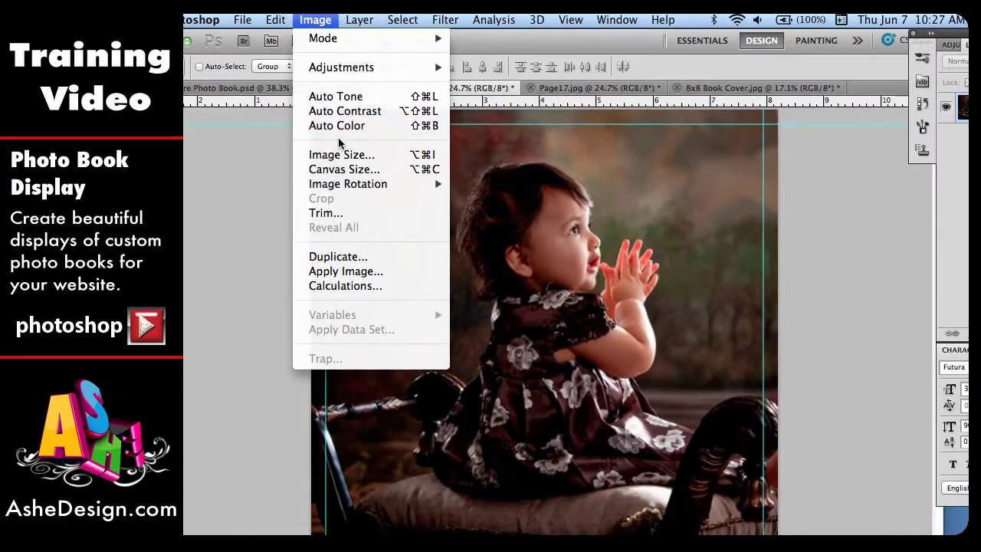
left_click(341, 154)
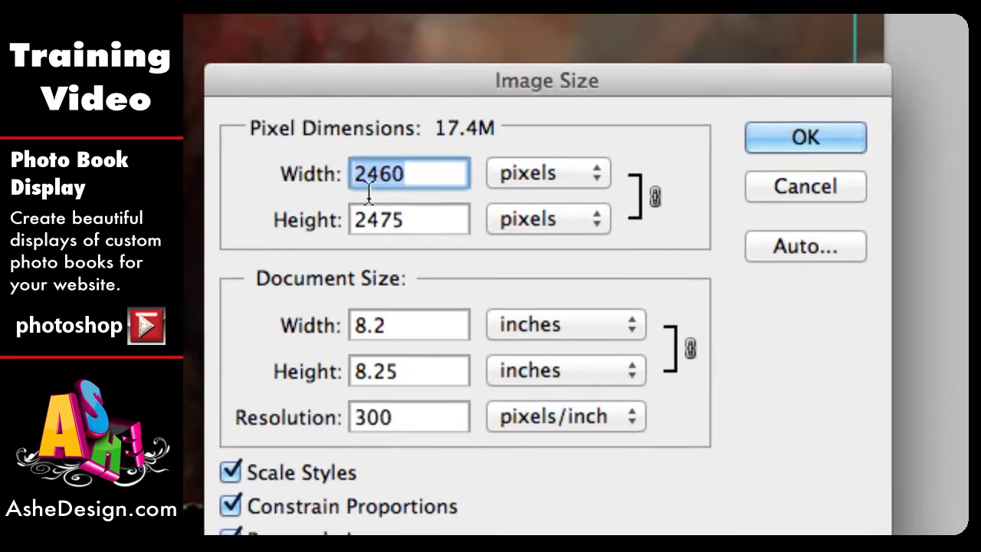
double_click(365, 222)
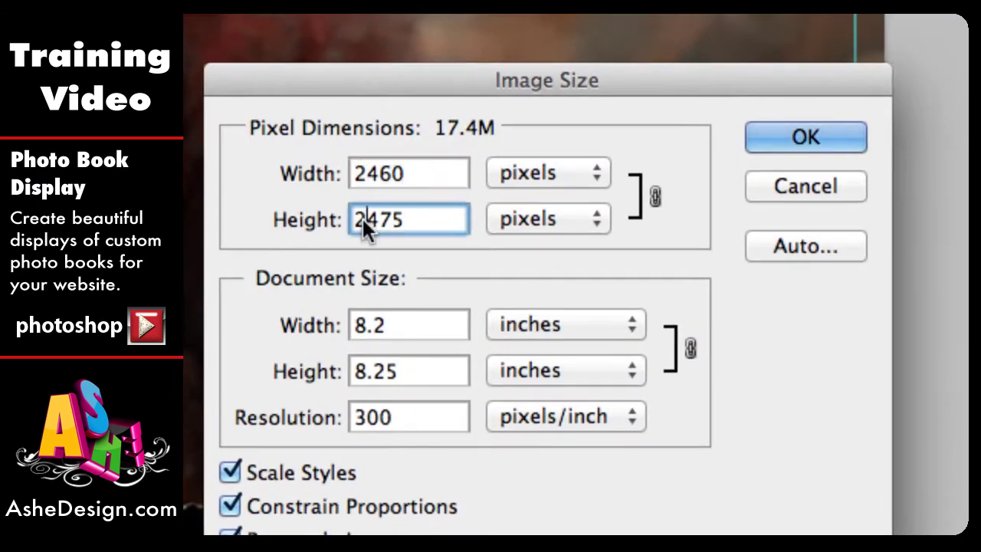
type("300")
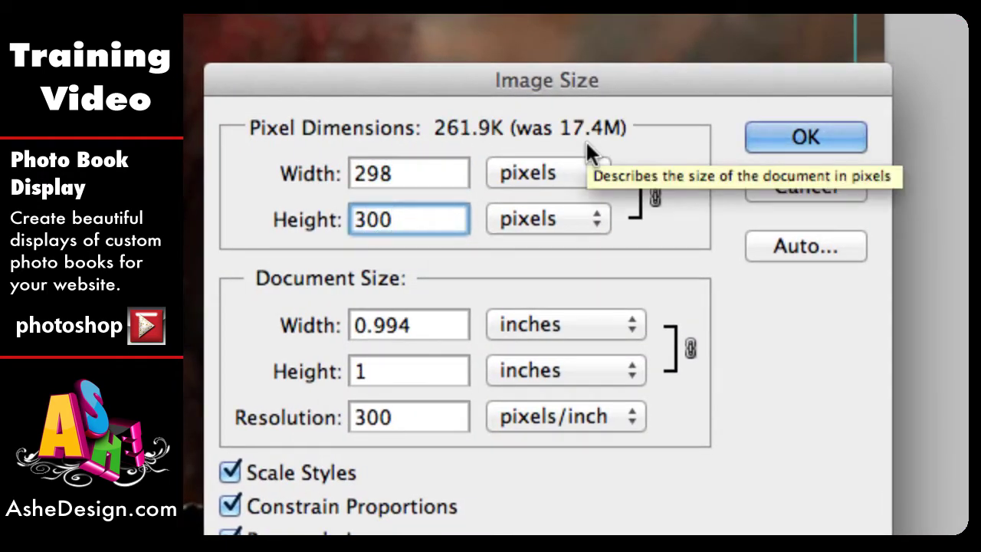
left_click(794, 146)
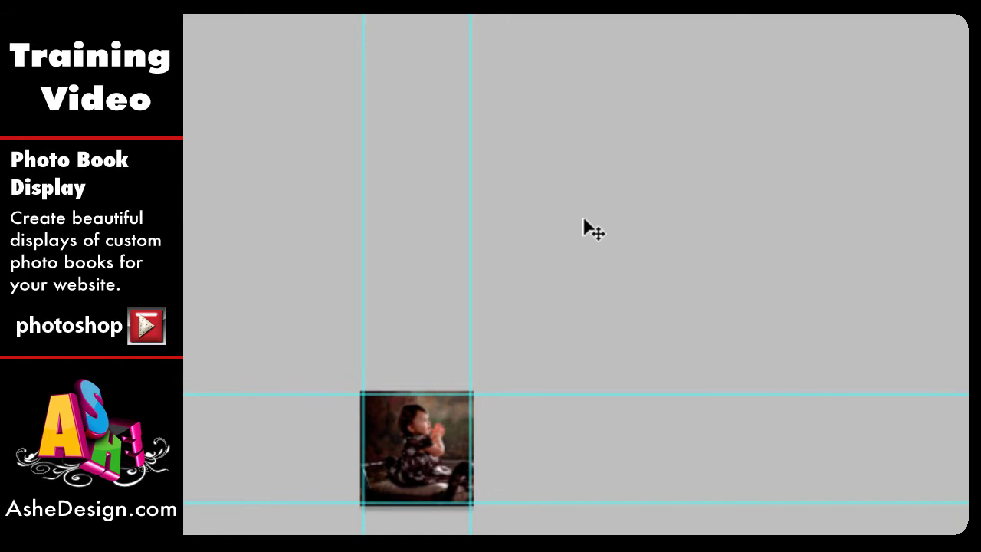
- Copy the entire Page16.jpg image and paste it into Square Photo Book.psd directly above the left page layer
double_click(233, 409)
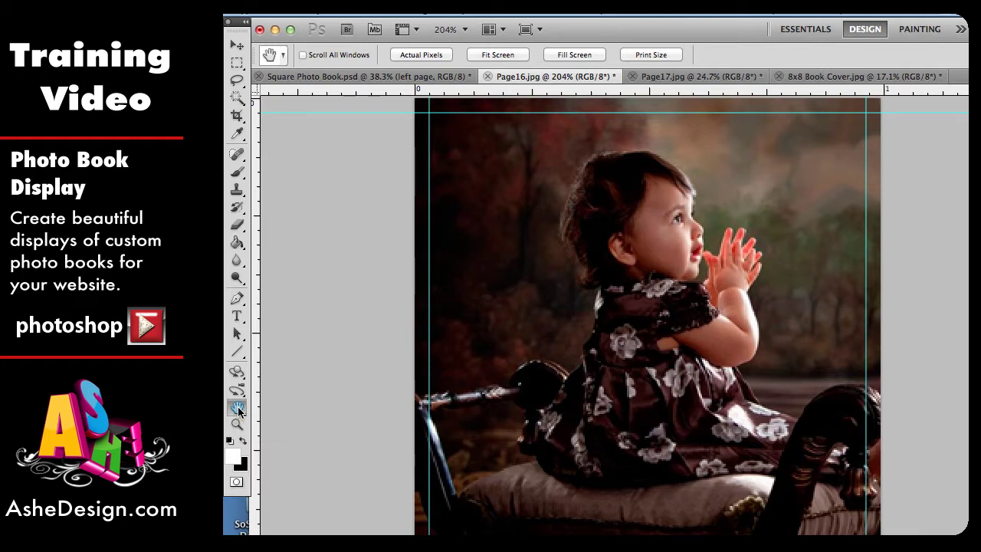
key("ctrl+a")
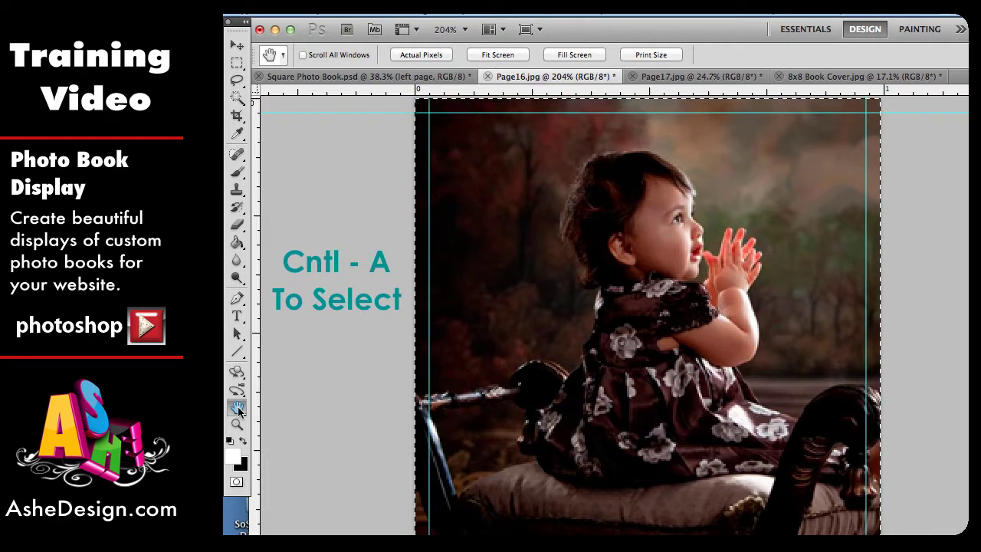
key("ctrl+c")
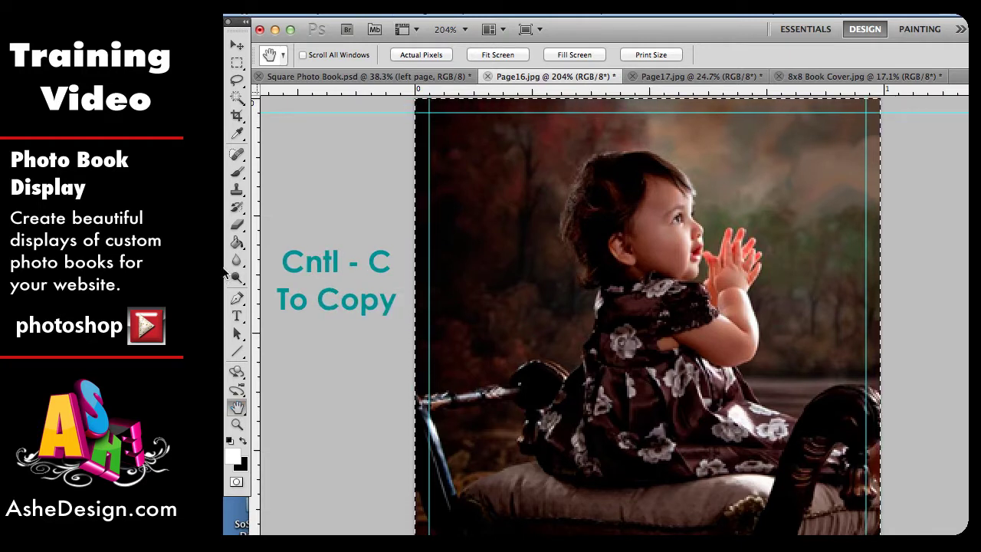
left_click(338, 77)
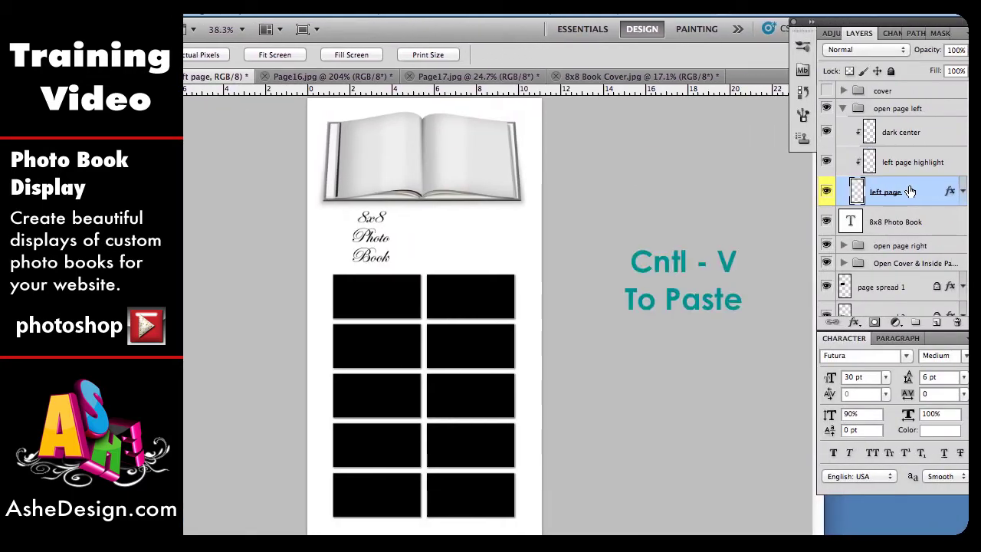
key("ctrl+v")
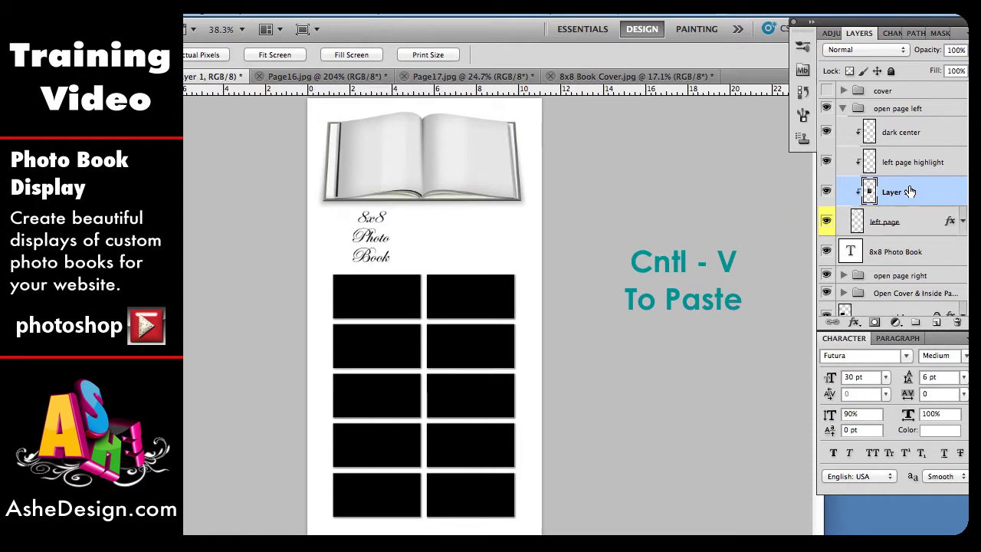
- Move the pasted child photo over the left page of the open book
key("v")
left_click_drag(429, 199, 383, 107)
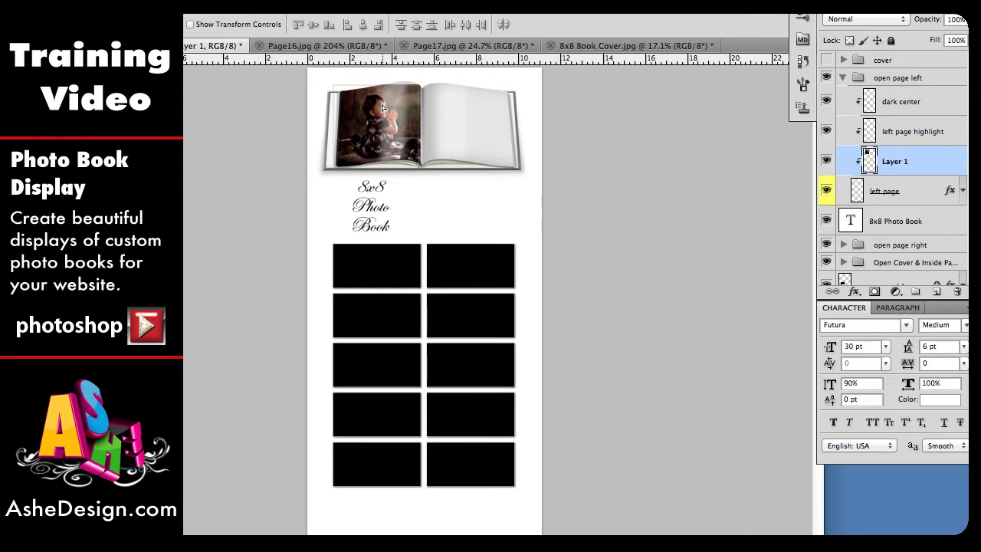
left_click_drag(383, 107, 389, 110)
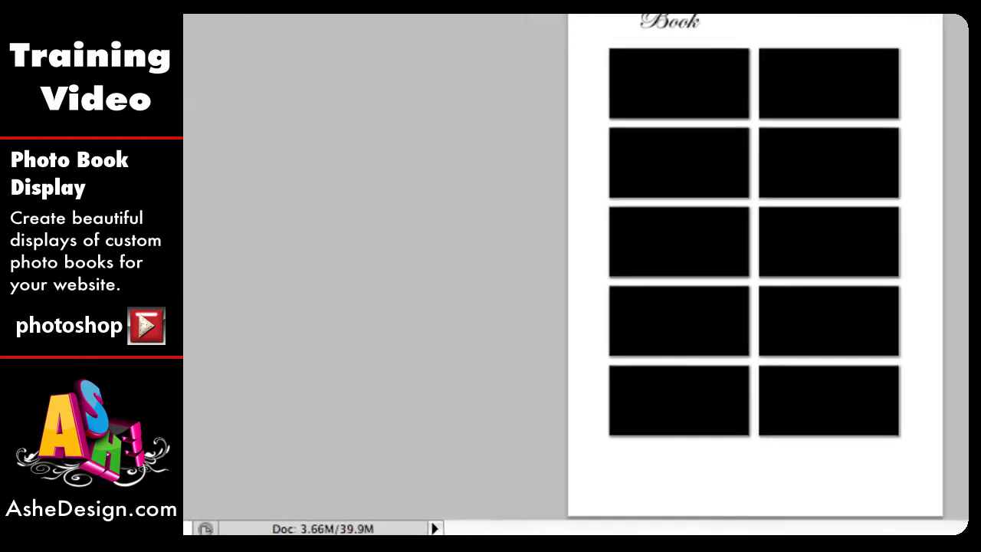
- Zoom to 500% and start a Distort transform on the photo, fitting its lower-left corner to the left page's lower-left corner
type("500")
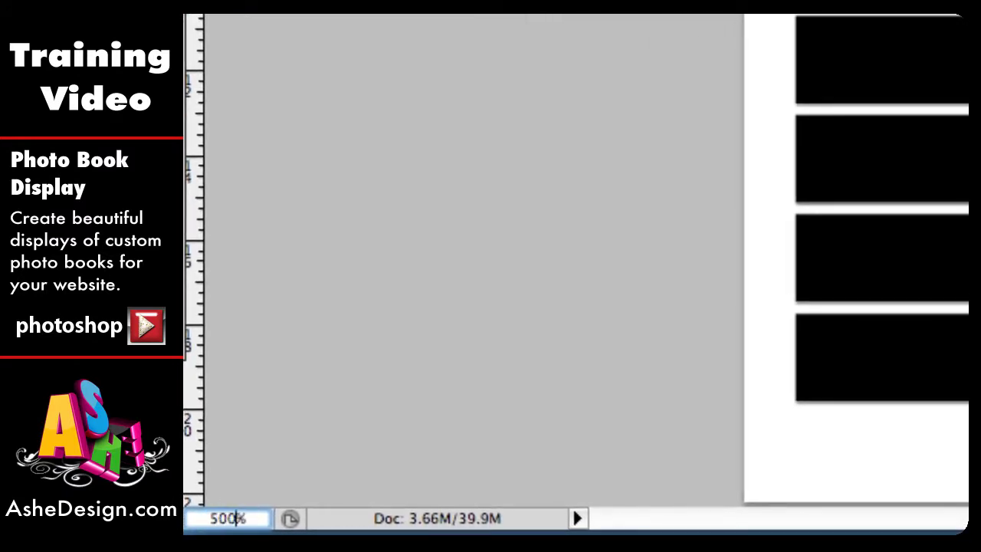
key("Return")
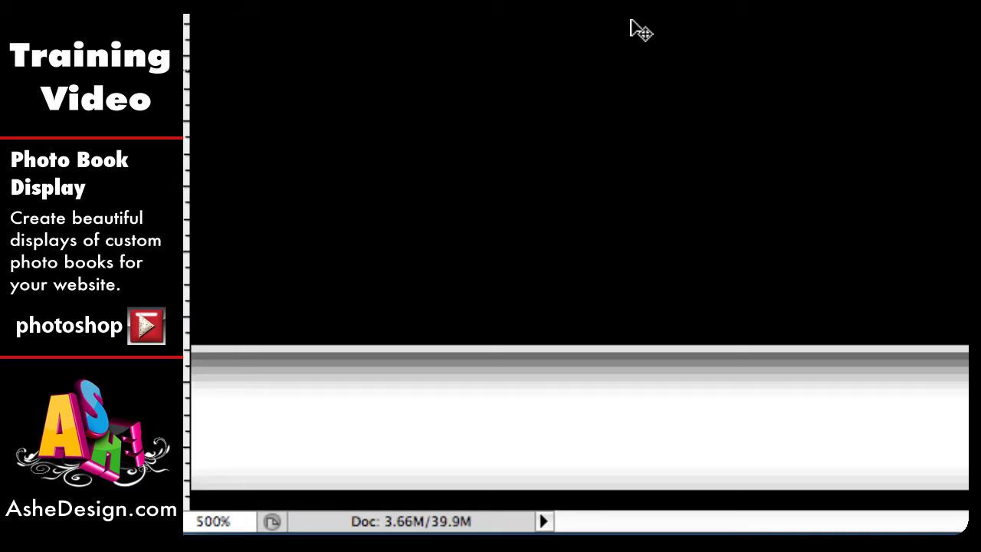
scroll(321, 285, "up", 15)
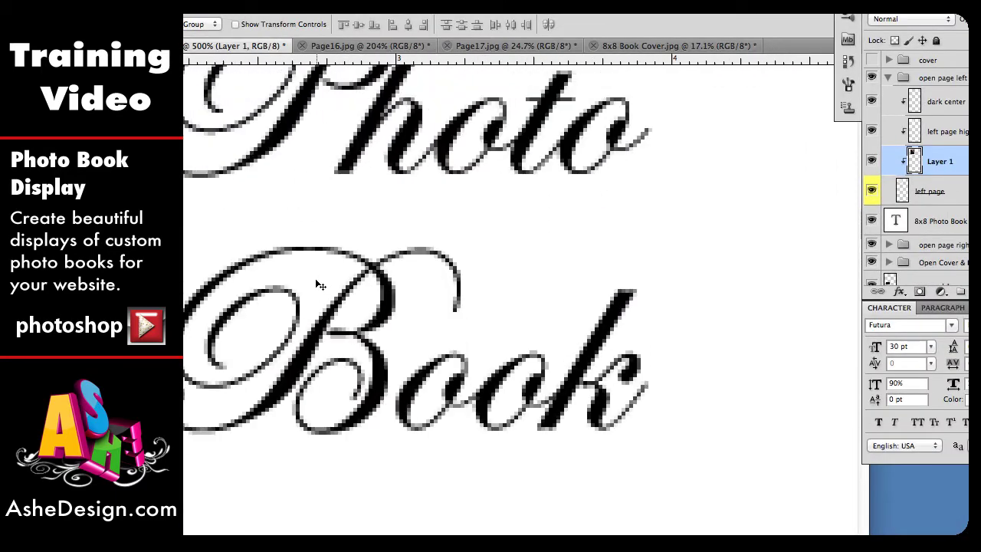
scroll(320, 285, "up", 15)
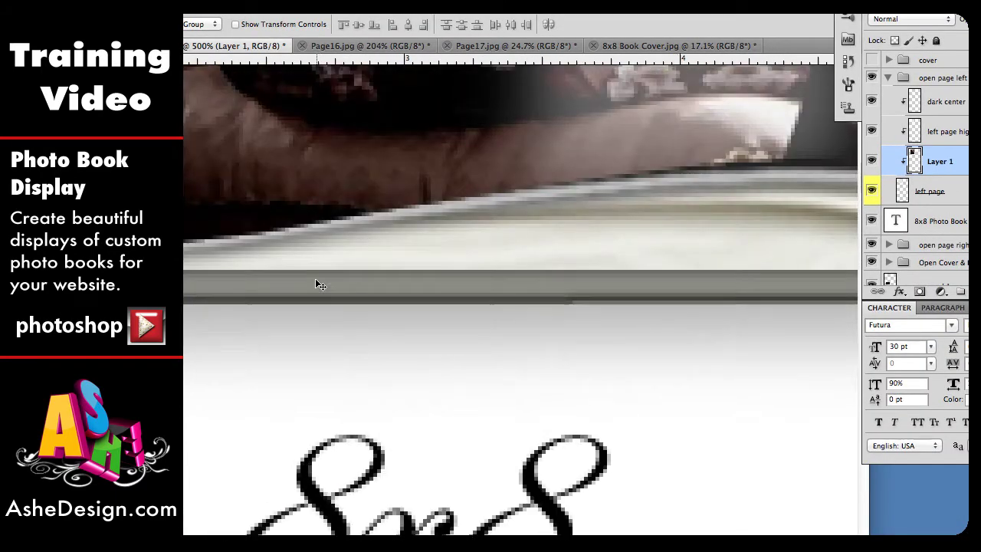
scroll(321, 285, "left", 6)
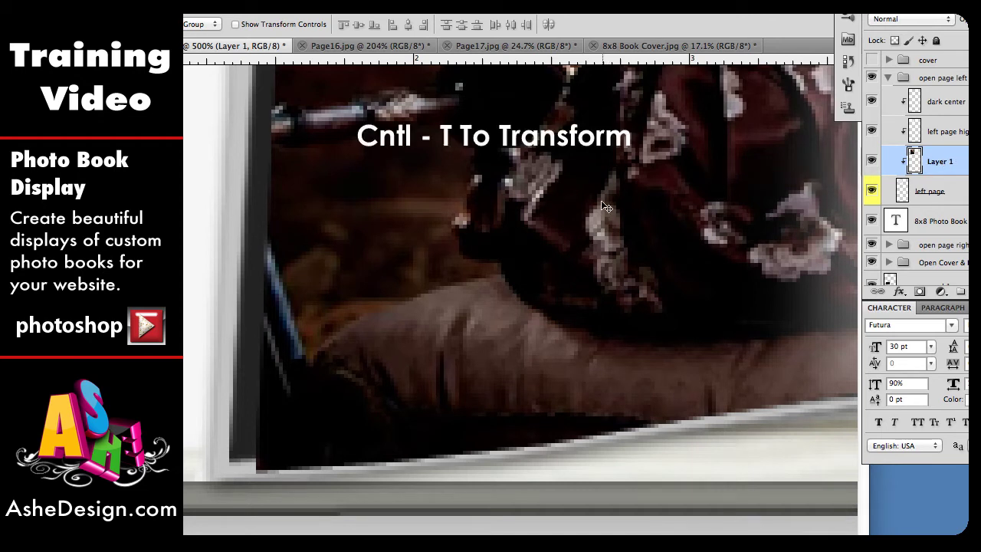
key("ctrl+t")
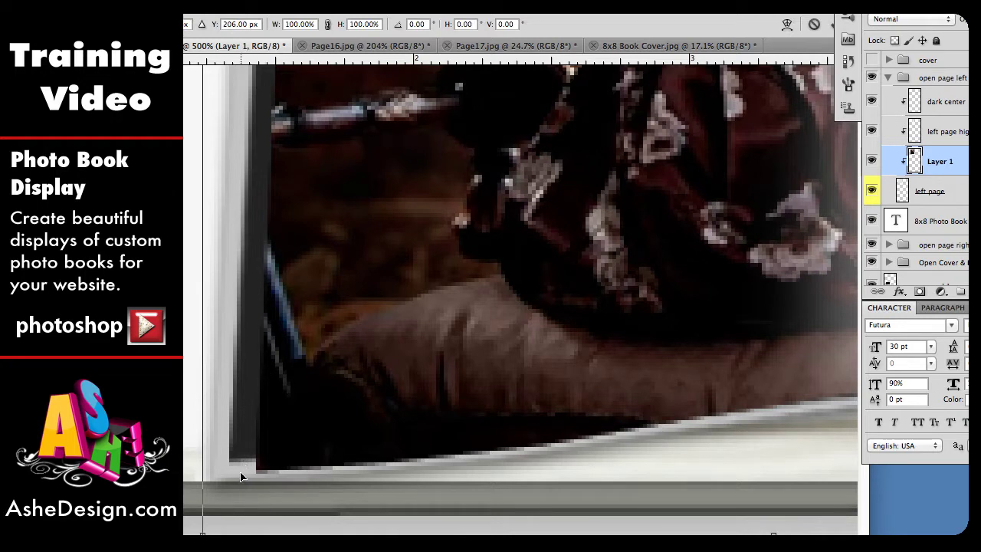
scroll(240, 477, "down", 2)
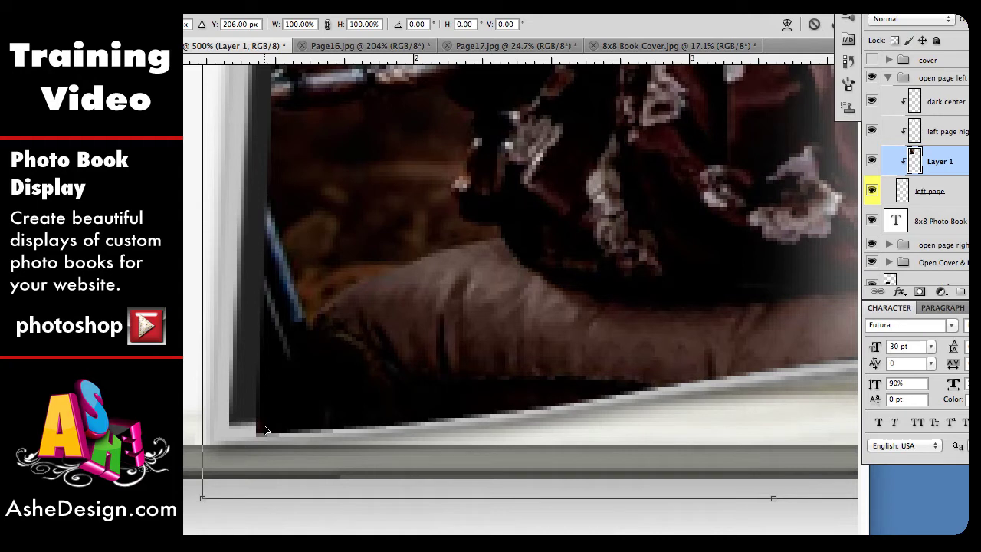
right_click(343, 289)
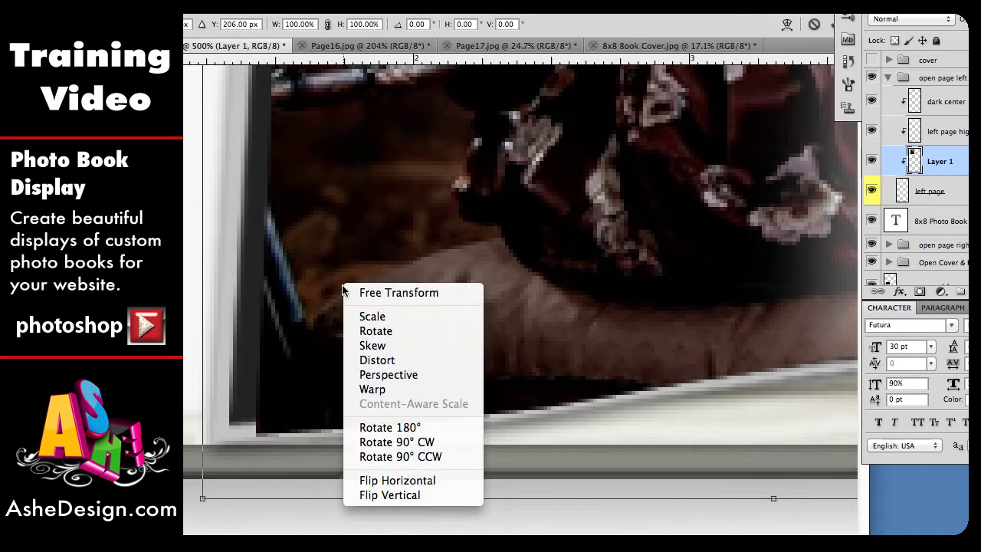
left_click(376, 360)
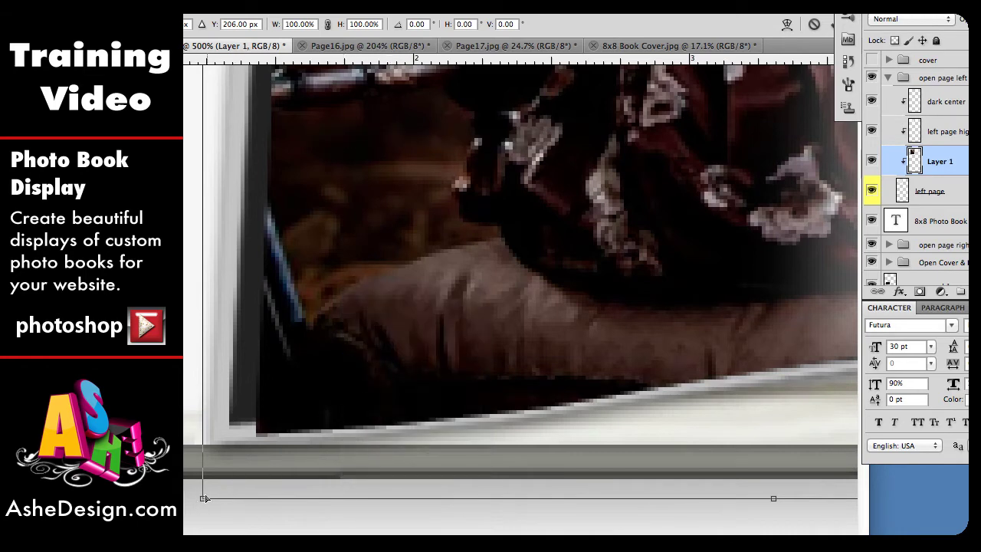
left_click_drag(205, 498, 260, 434)
- Distort the photo's lower-right corner to meet the bottom of the book's center fold
scroll(585, 420, "right", 10)
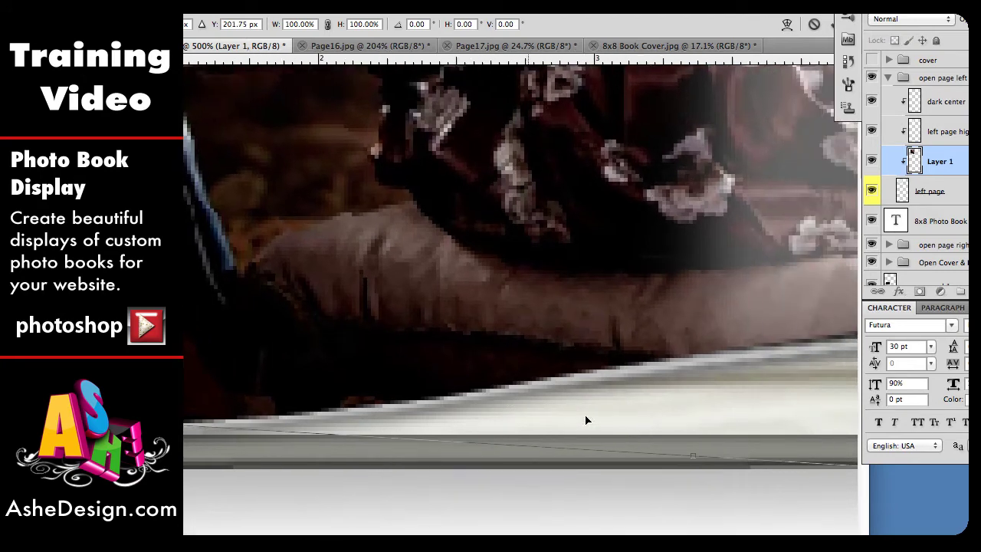
scroll(586, 420, "right", 5)
scroll(586, 420, "down", 2)
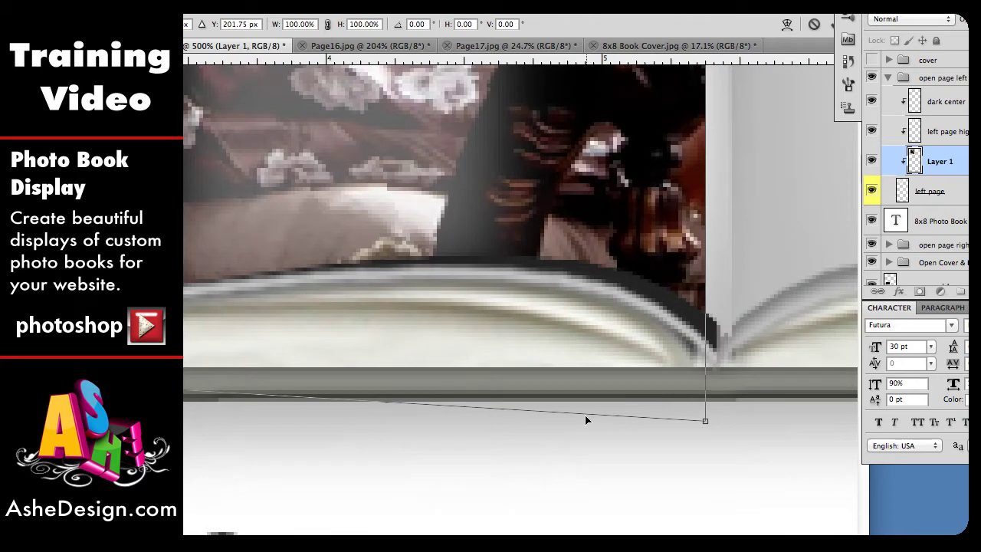
left_click_drag(705, 420, 732, 335)
- Distort the photo's upper-right corner to the top of the center fold and its upper-left corner to the page corner, and apply the transform
scroll(696, 225, "up", 10)
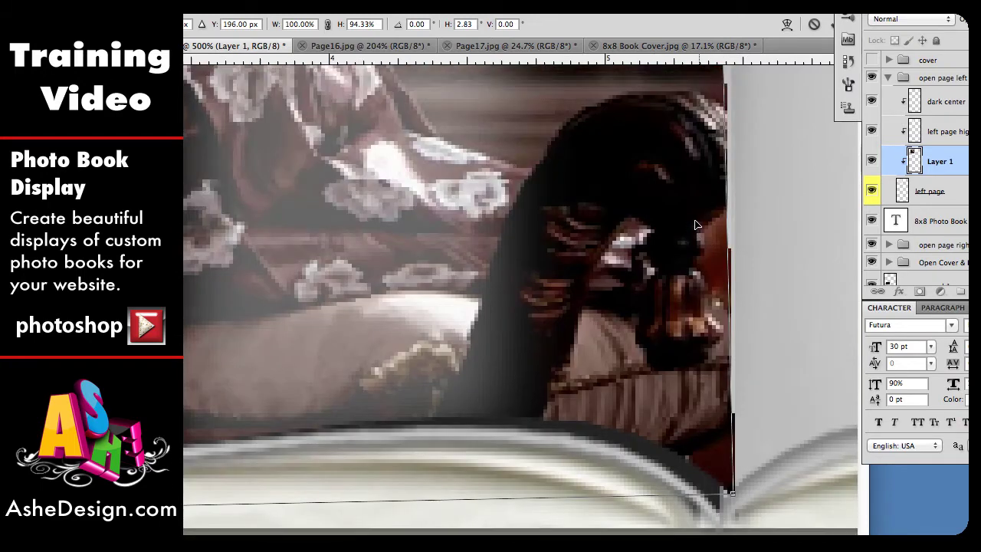
scroll(696, 224, "up", 10)
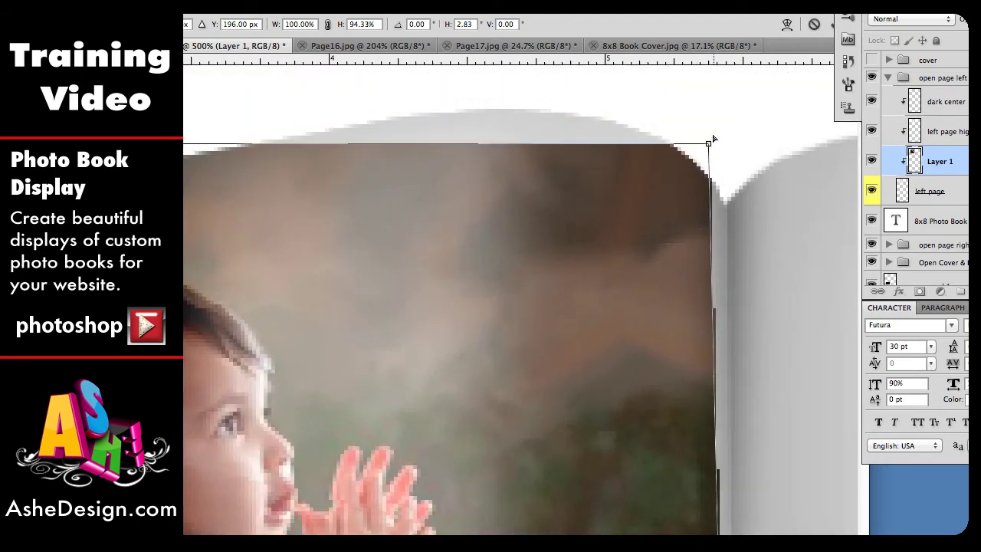
left_click_drag(708, 145, 729, 202)
scroll(193, 270, "left", 10)
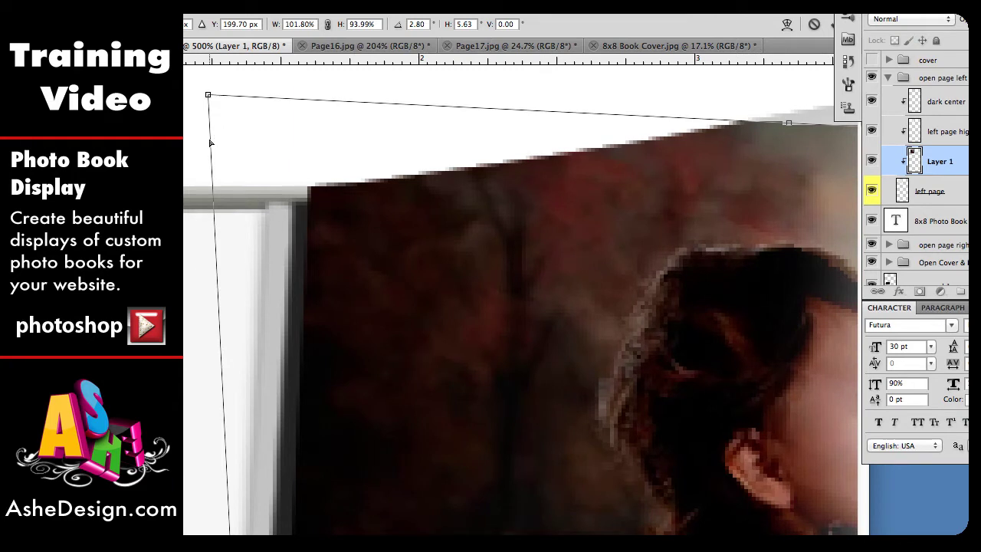
left_click_drag(207, 95, 304, 185)
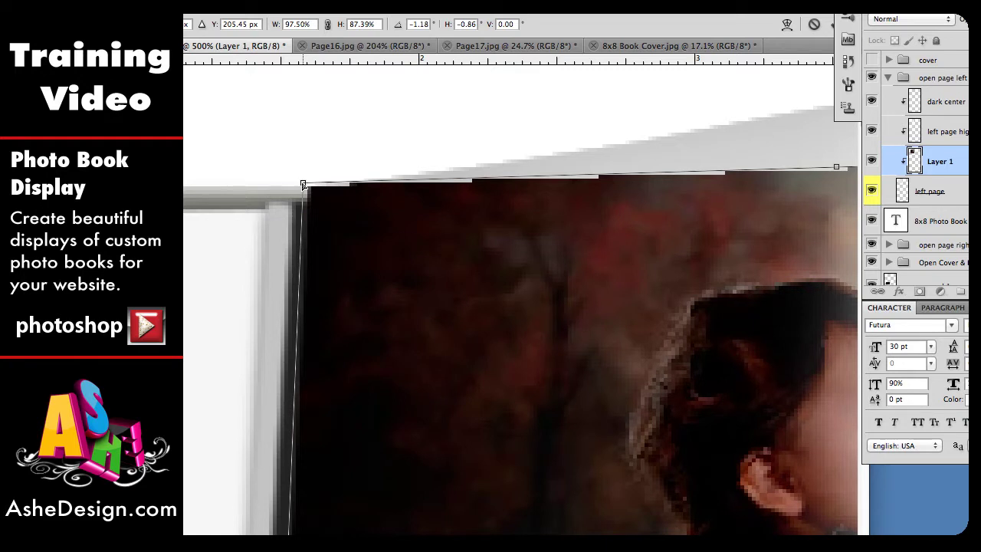
key("Return")
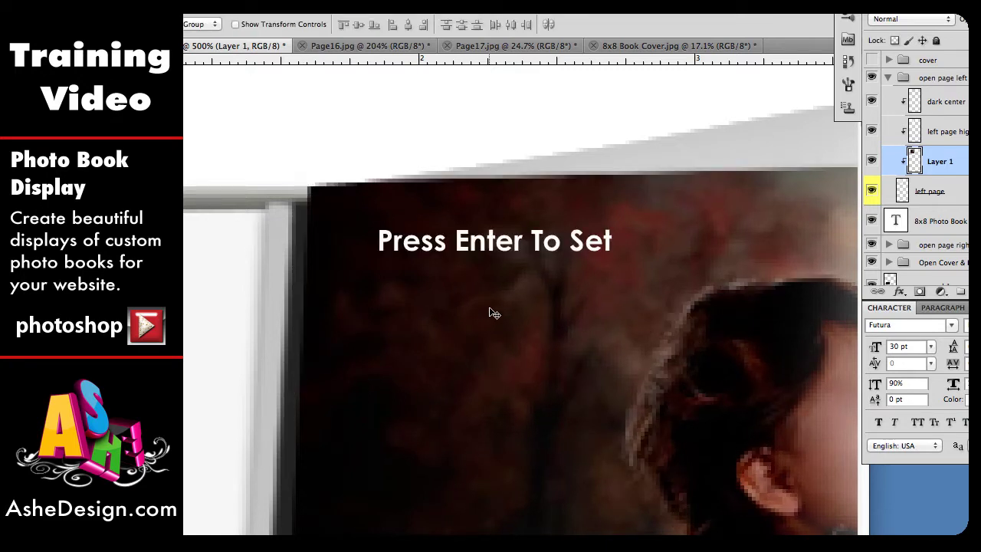
- Zoom to 200% and warp the photo's upper edge so it follows the curved top of the left page
scroll(433, 385, "down", 5)
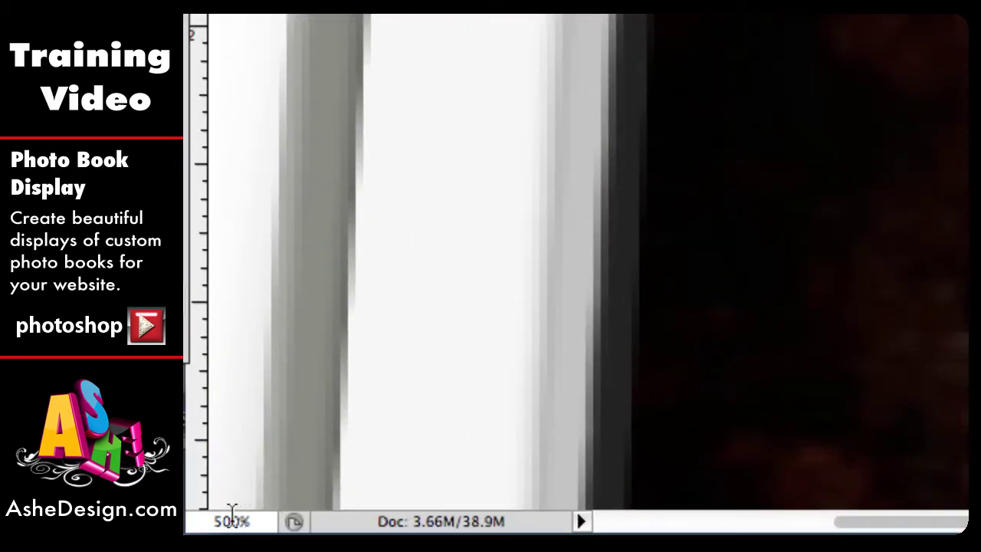
left_click(230, 522)
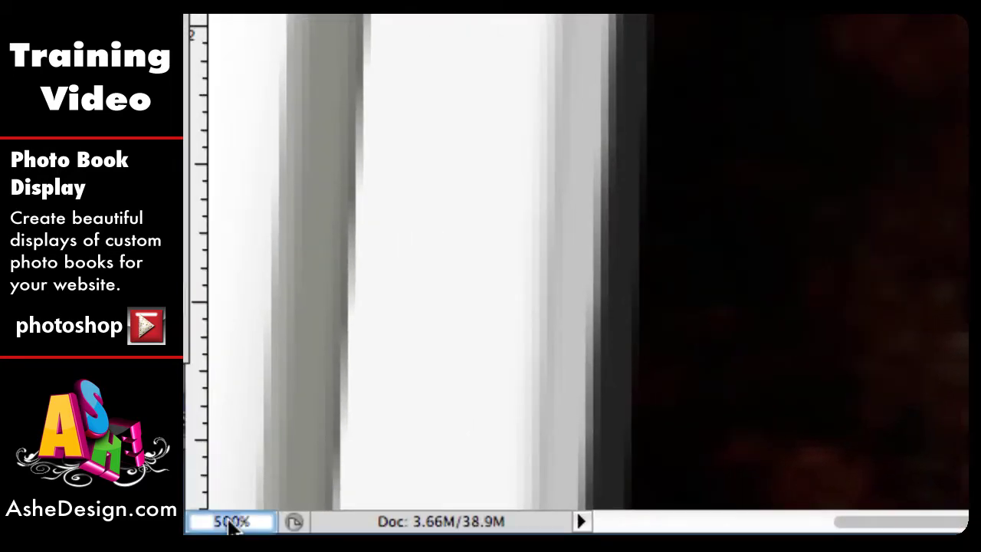
type("200")
key("Return")
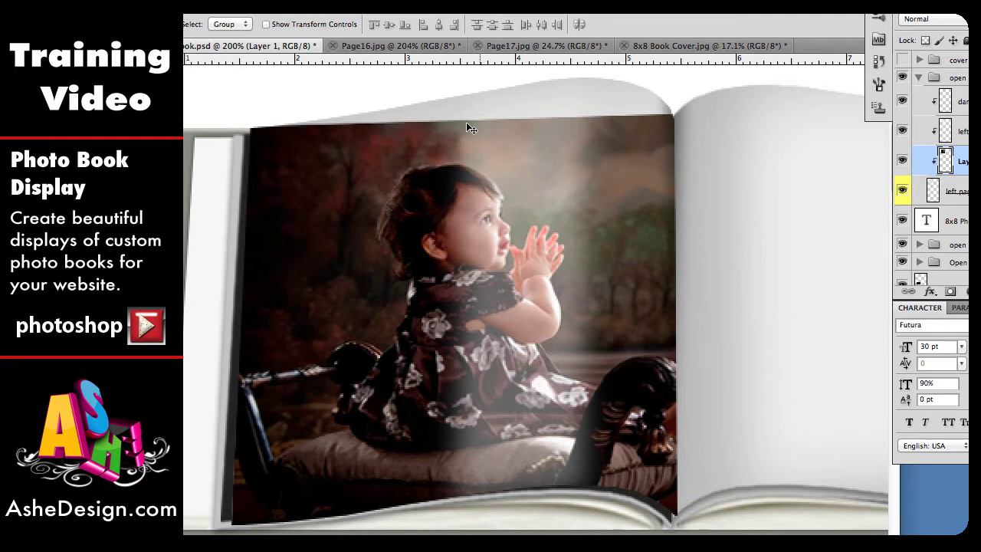
scroll(607, 179, "up", 2)
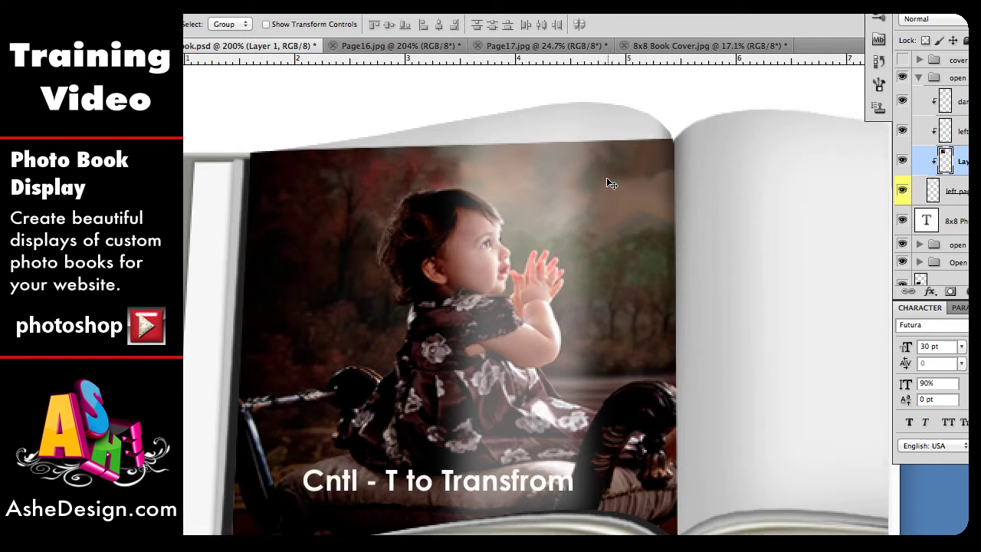
key("ctrl+t")
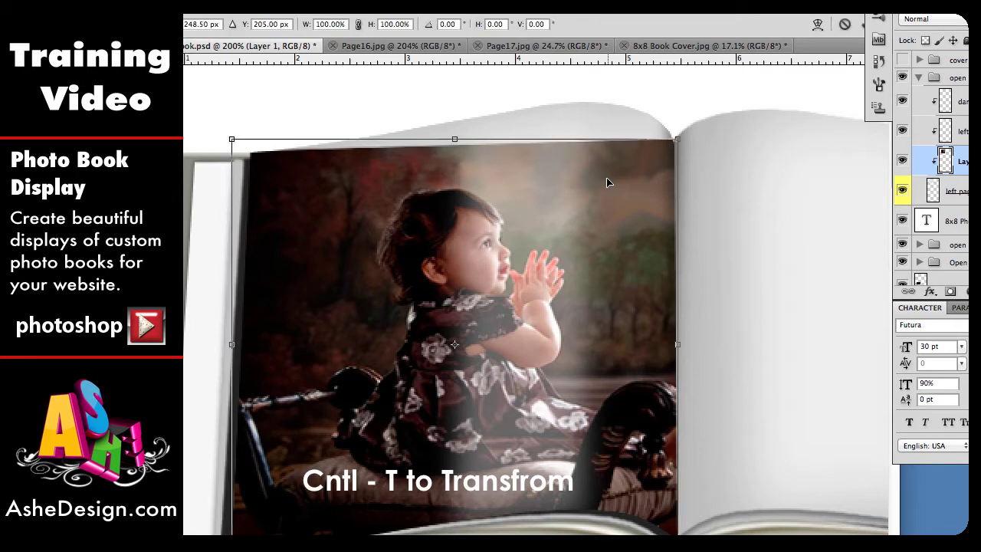
right_click(513, 197)
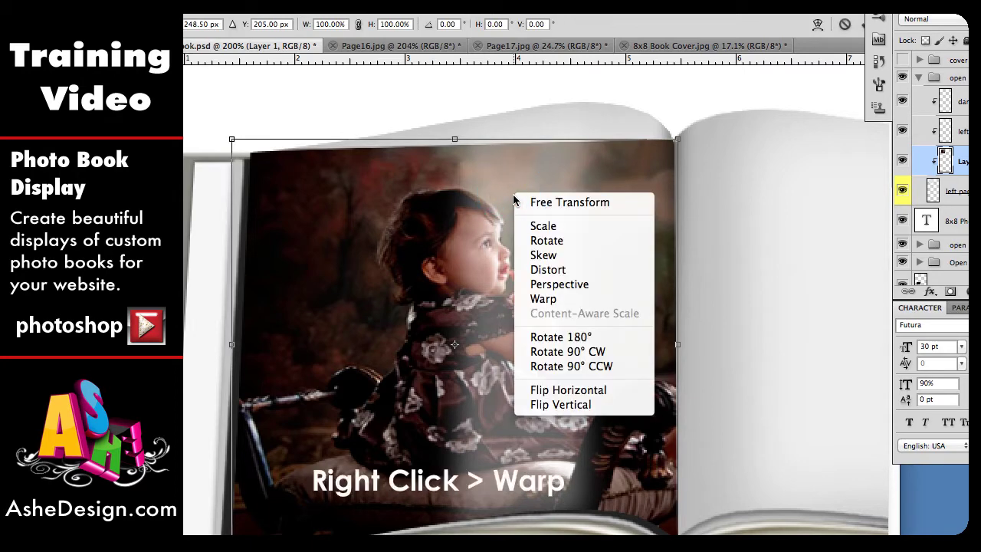
left_click(544, 299)
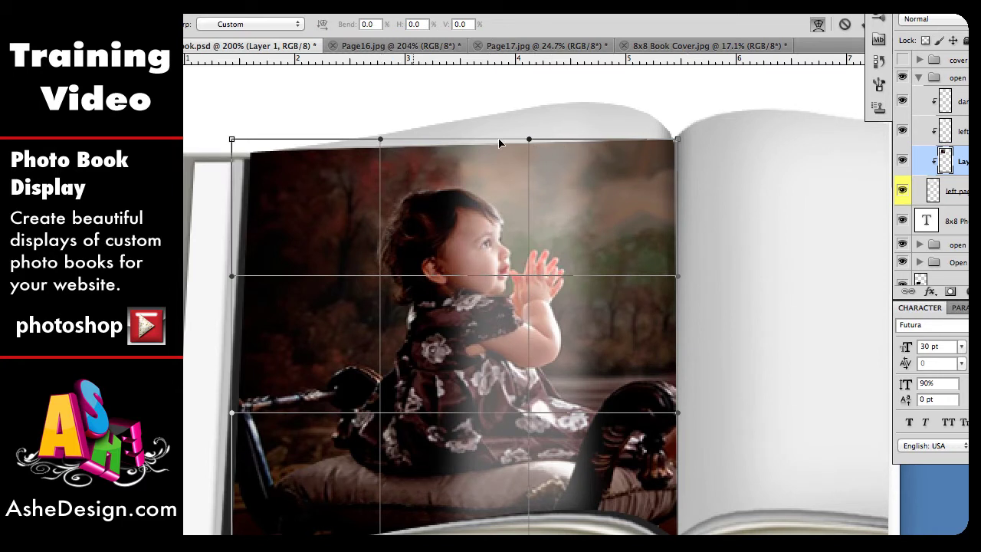
mouse_move(406, 115)
left_mouse_down()
mouse_move(418, 107)
mouse_move(401, 105)
left_mouse_up()
left_click_drag(528, 141, 554, 73)
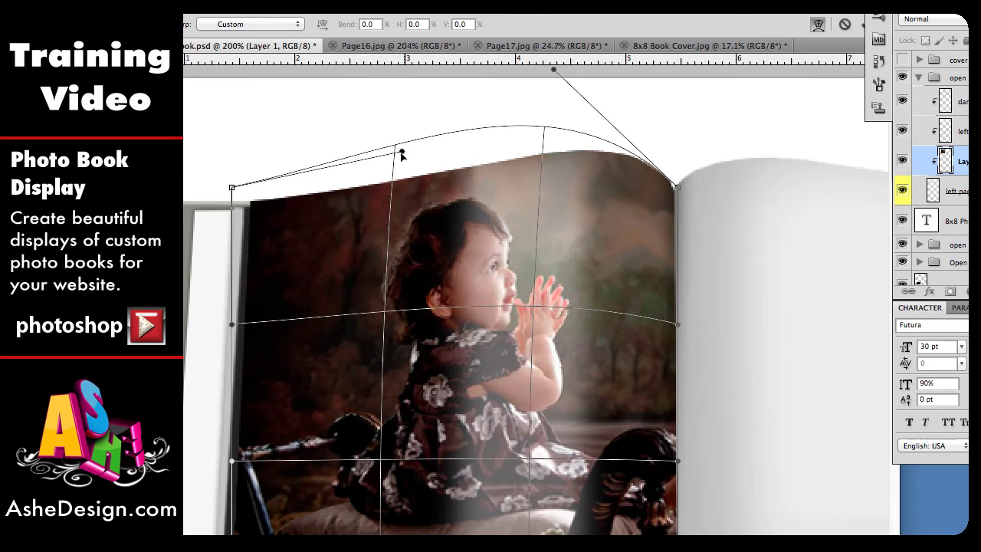
left_click_drag(401, 154, 388, 163)
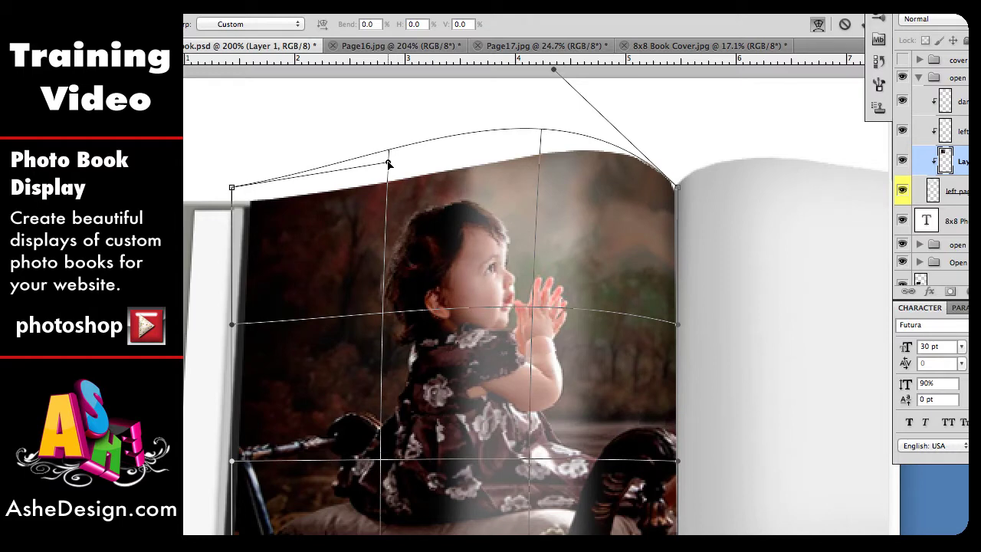
- Warp the photo's lower edge to follow the curved bottom of the left page, and apply the transform
scroll(460, 312, "down", 5)
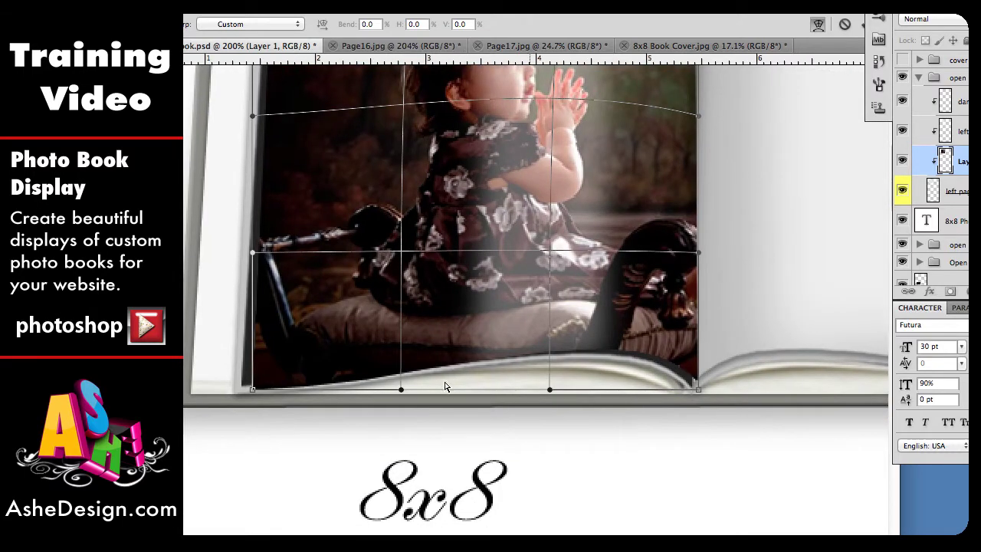
left_click_drag(550, 392, 528, 315)
left_click_drag(400, 393, 363, 413)
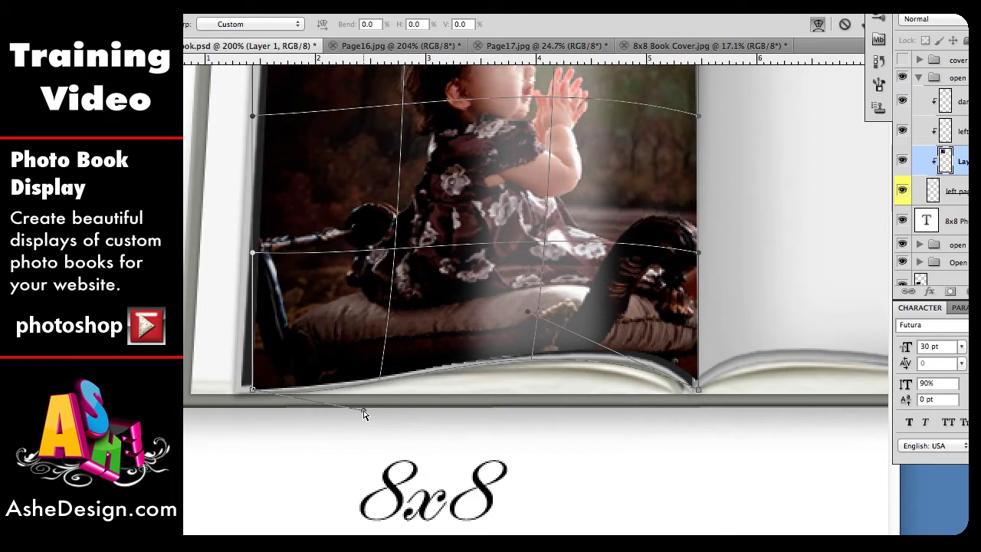
scroll(399, 412, "up", 5)
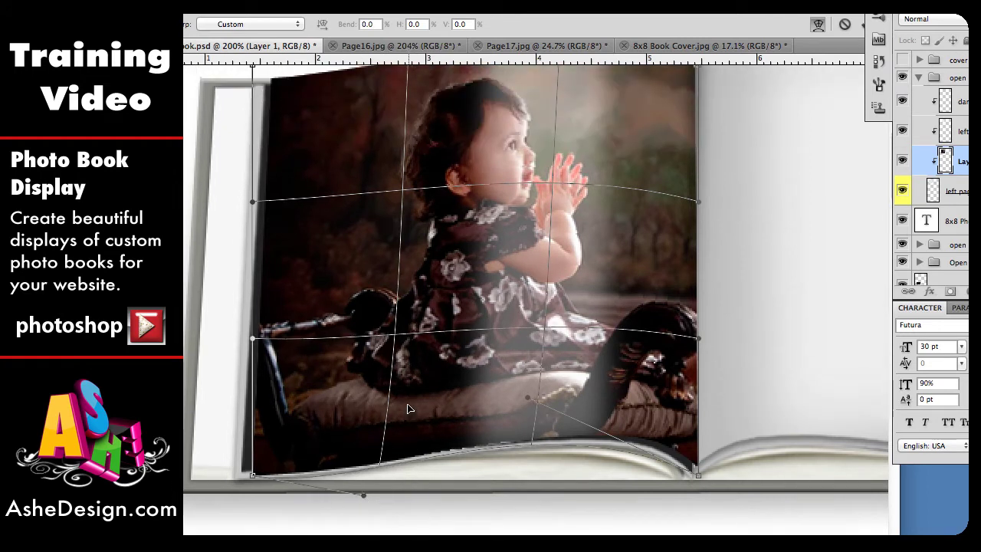
scroll(408, 408, "up", 2)
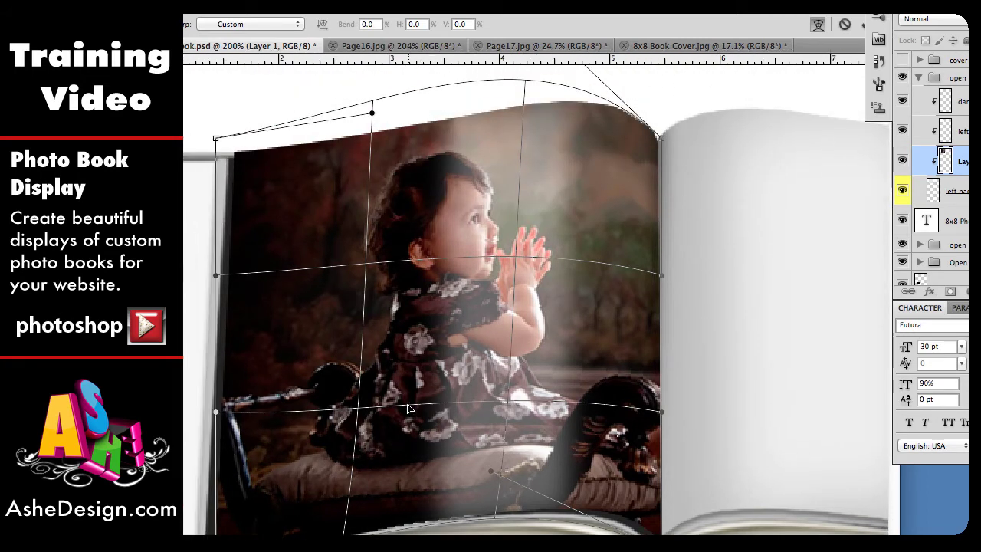
key("Return")
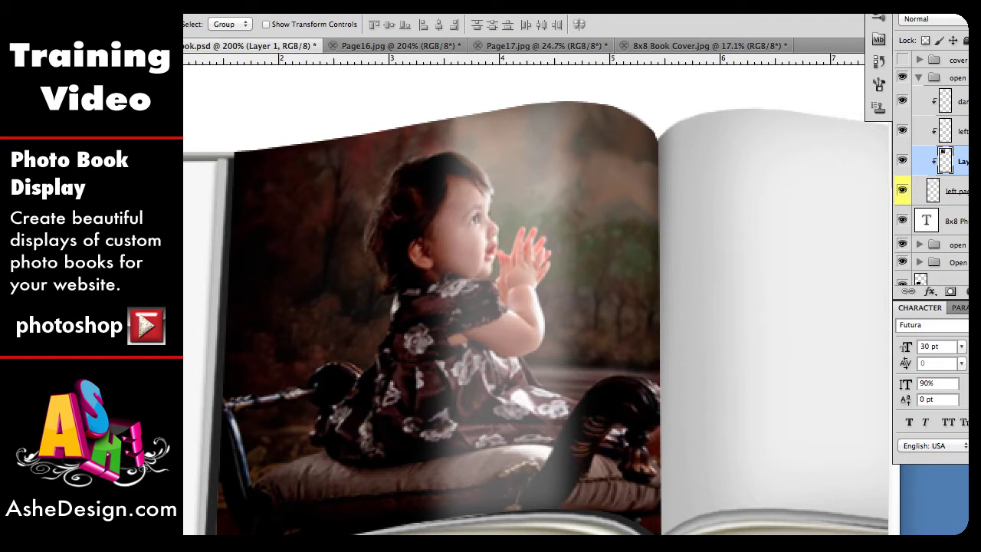
- Collapse the open page left group, expand the open page right group and select its right page layer
key("ctrl+minus")
scroll(483, 422, "down", 5)
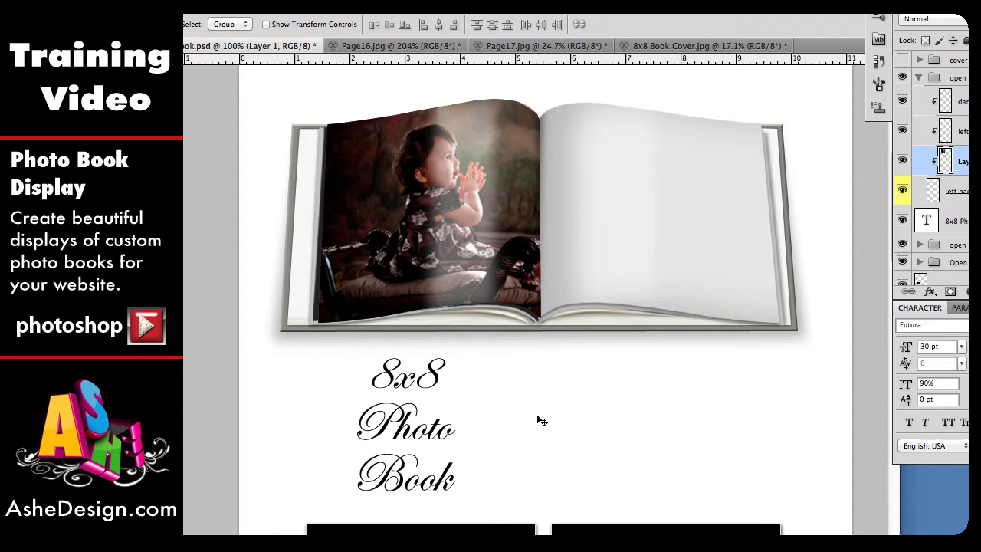
left_click(919, 78)
left_click(958, 80)
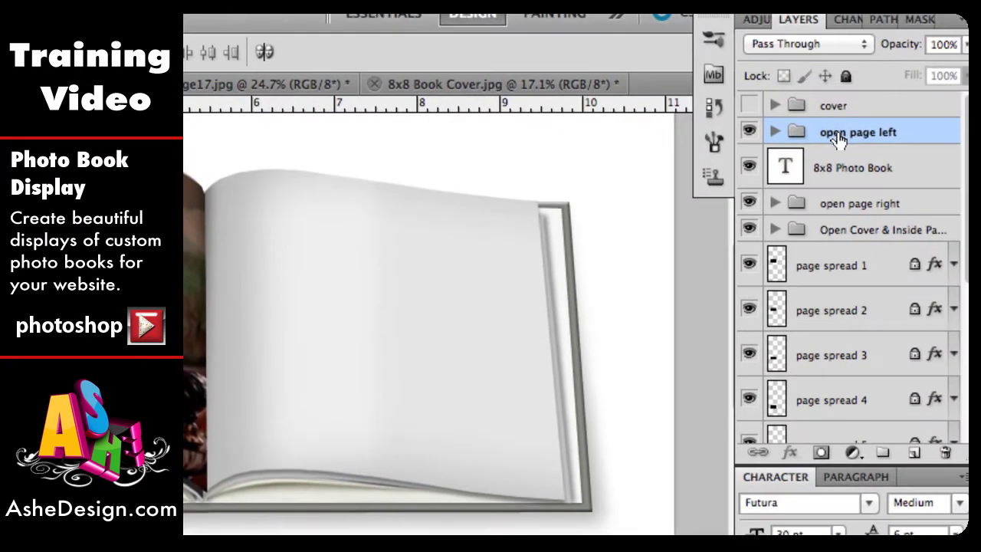
left_click(847, 213)
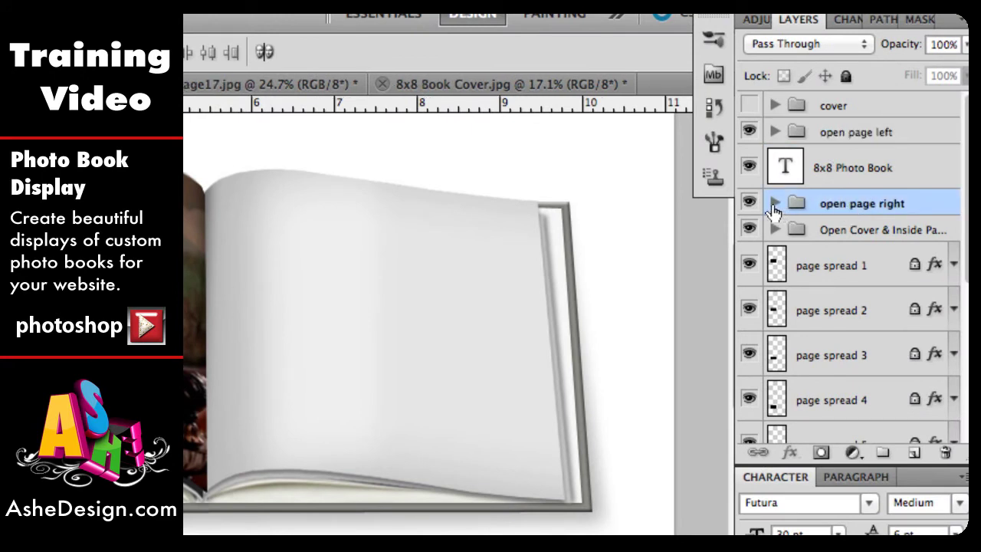
left_click(775, 204)
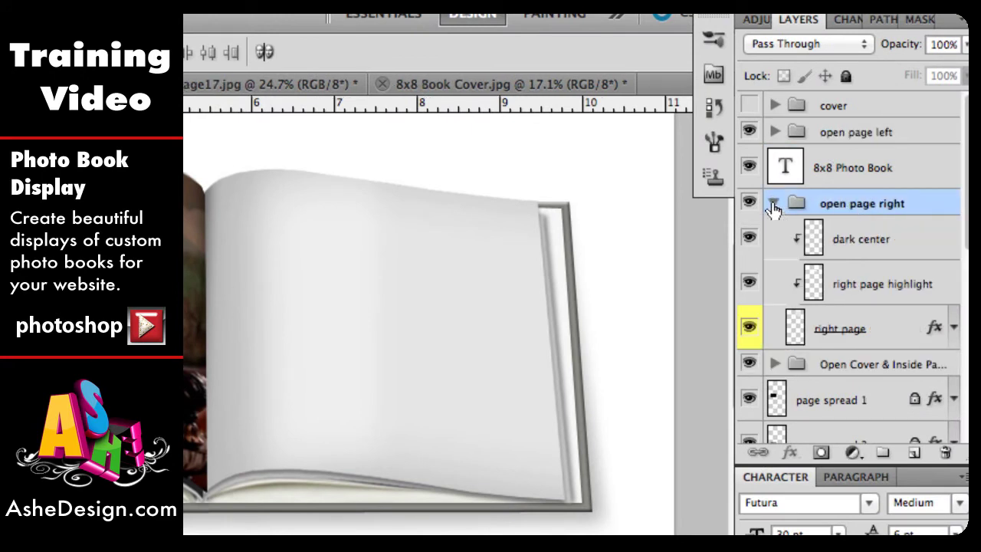
left_click(886, 330)
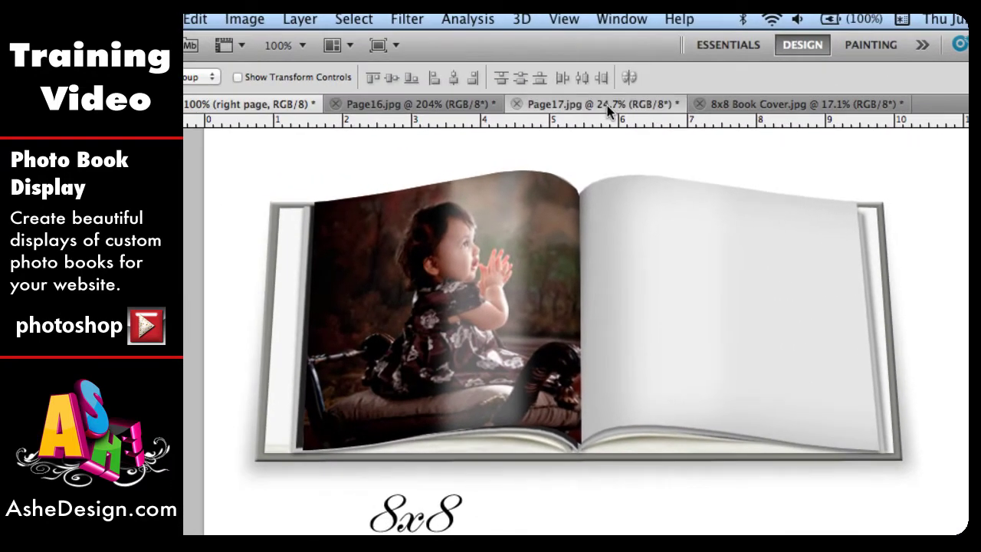
- Resize the Page17.jpg image to a height of 300 pixels with its proportions constrained
left_click(501, 98)
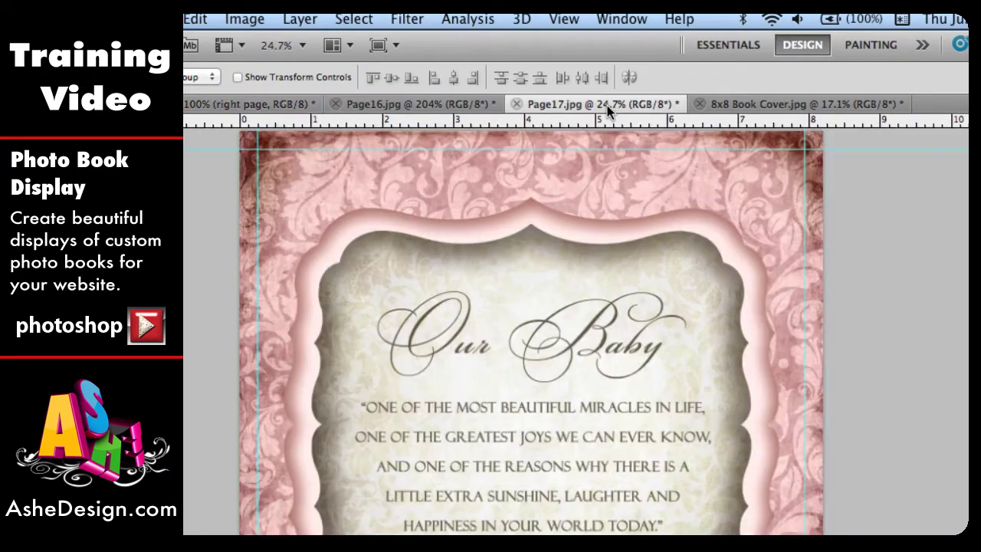
left_click(243, 18)
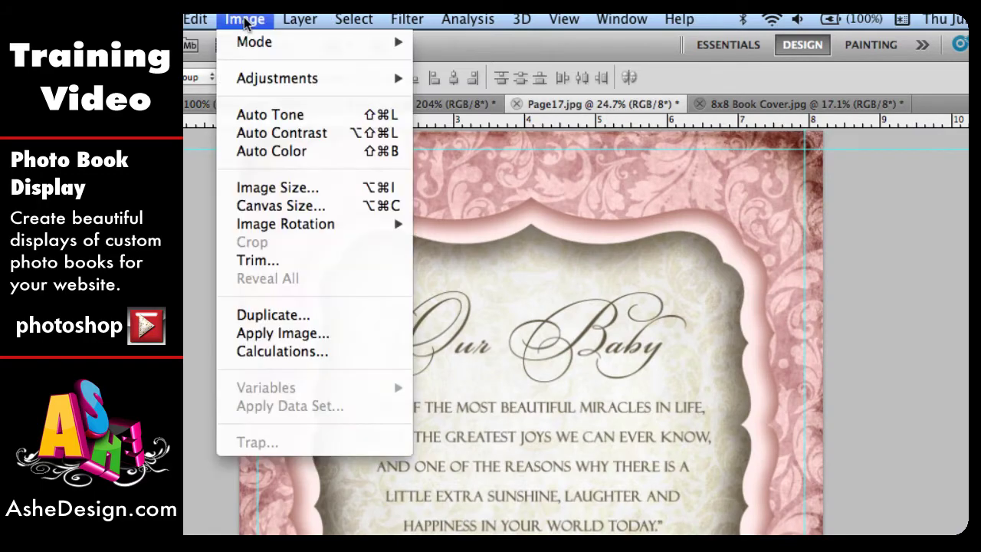
left_click(278, 188)
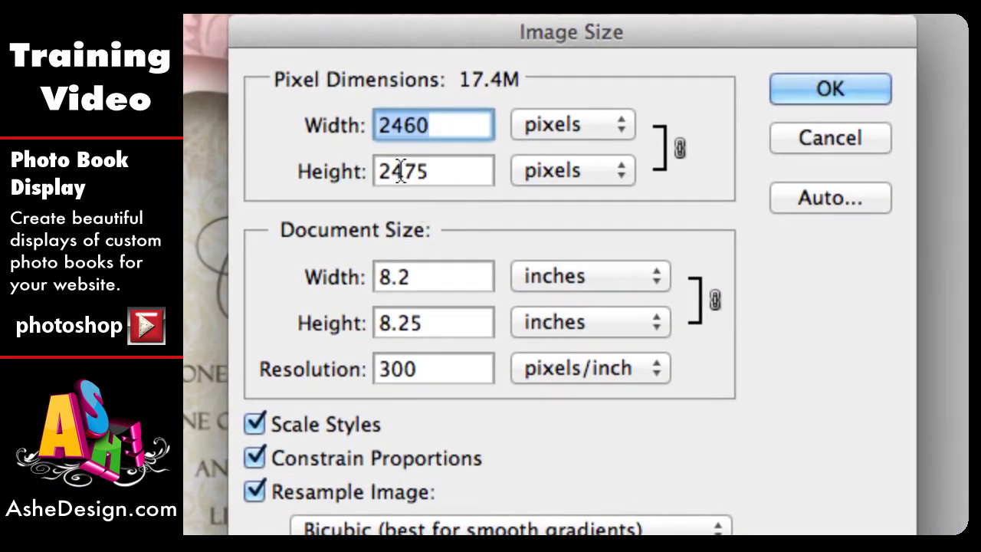
double_click(400, 172)
type("300")
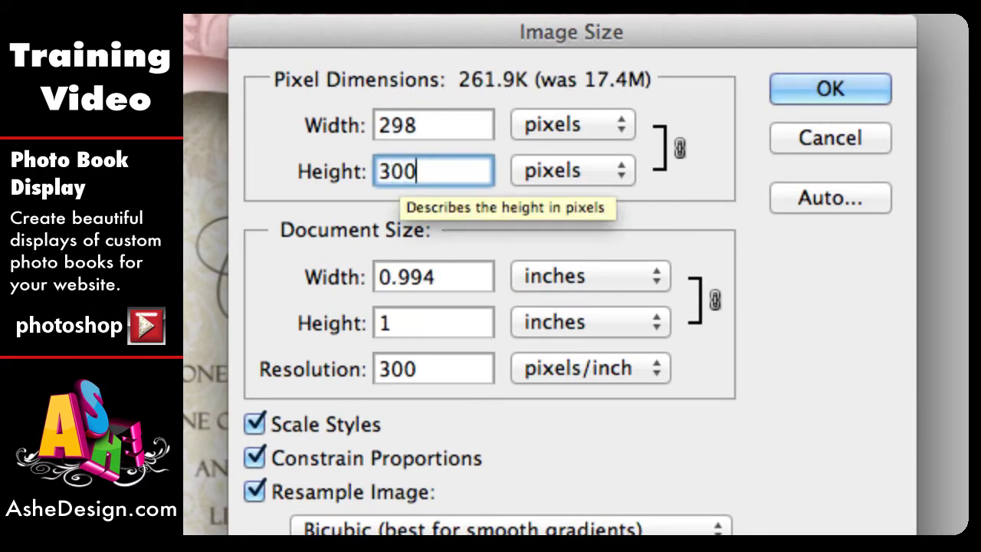
left_click(863, 78)
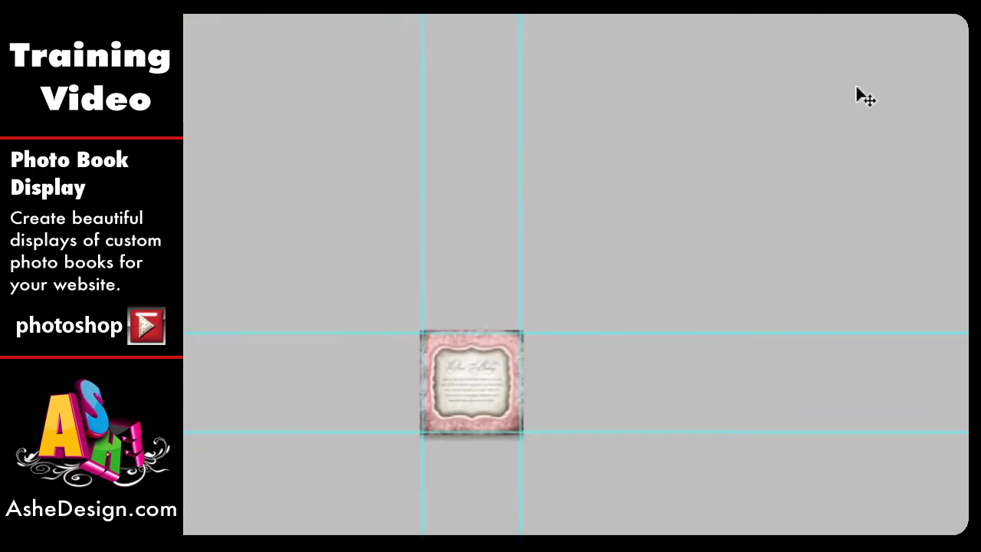
- Copy the entire Page17.jpg image and paste it into Square Photo Book.psd directly above the right page layer
double_click(198, 376)
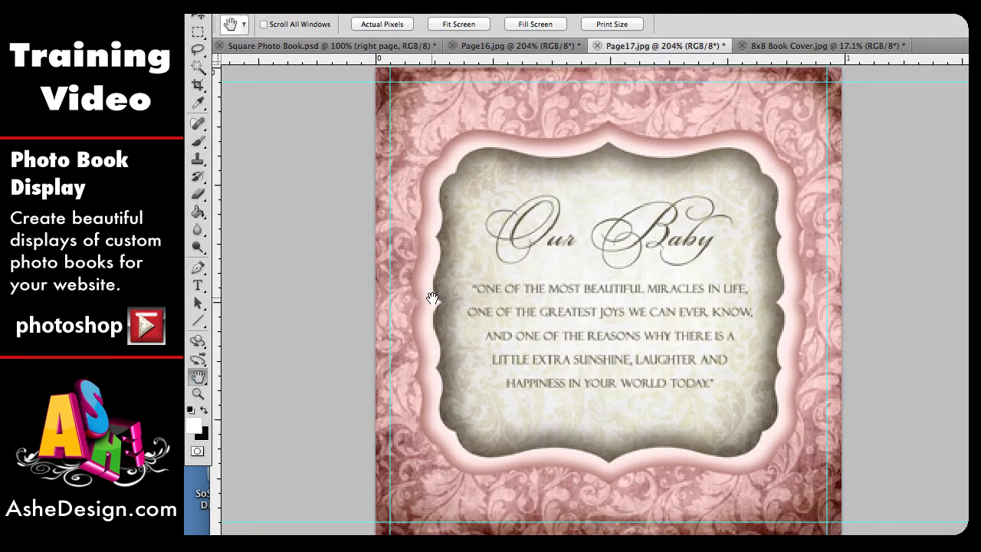
key("ctrl+a")
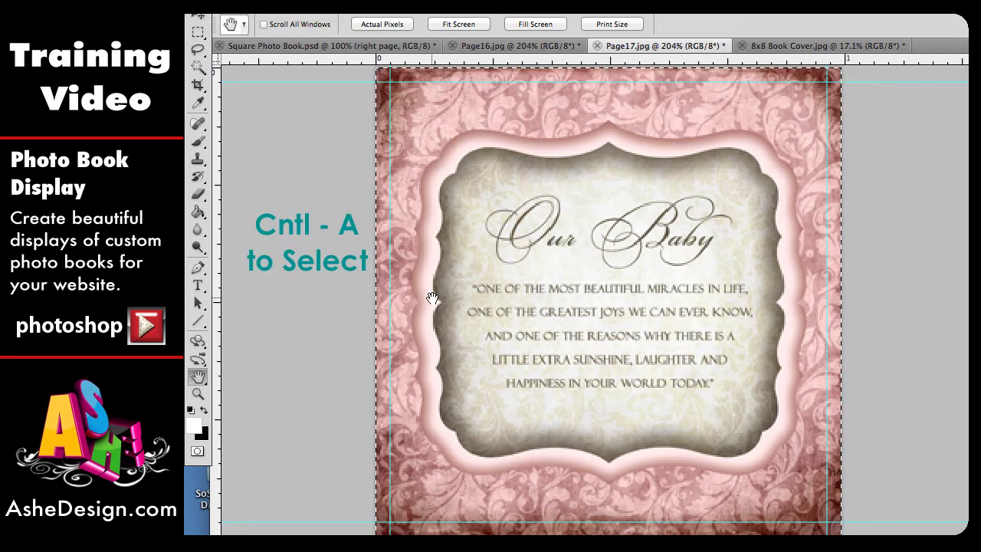
key("ctrl+c")
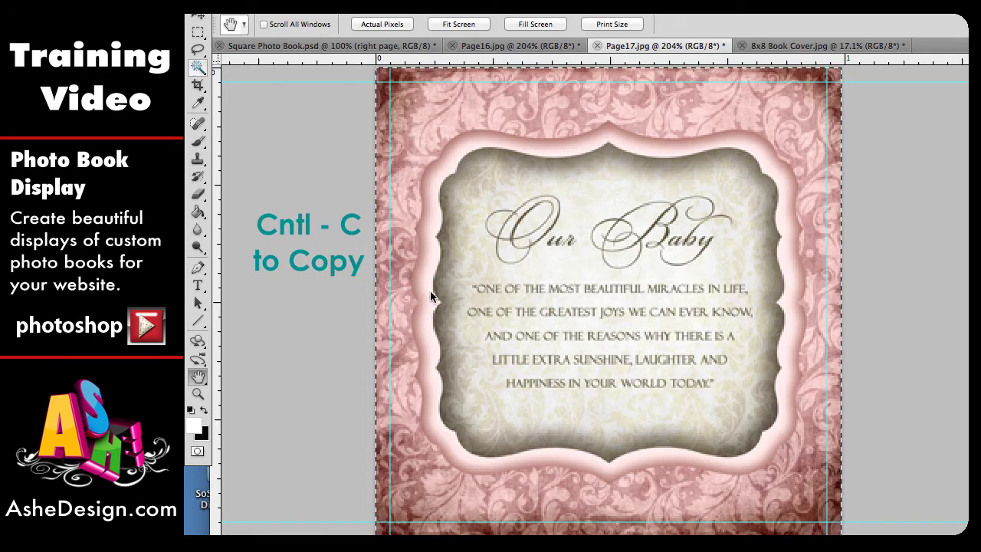
left_click(332, 47)
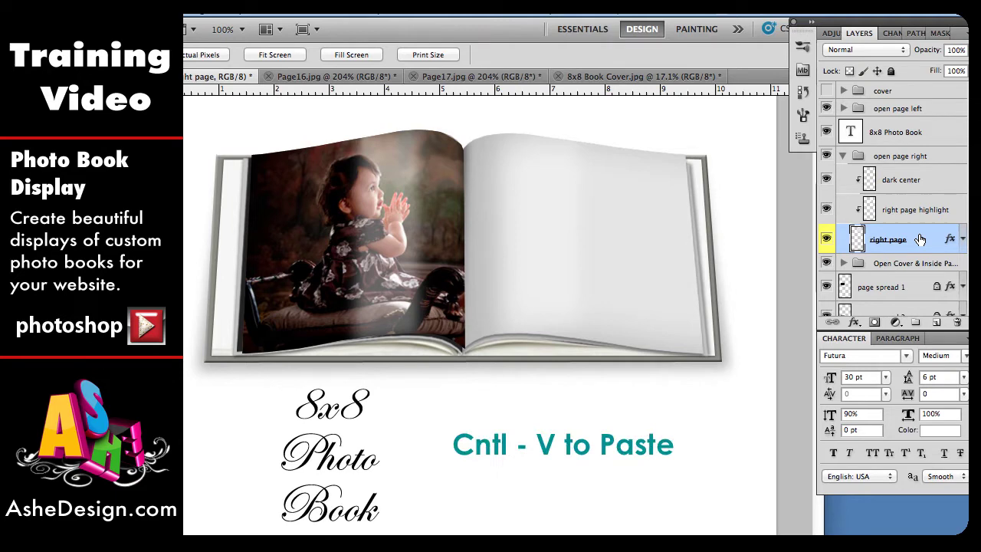
key("ctrl+v")
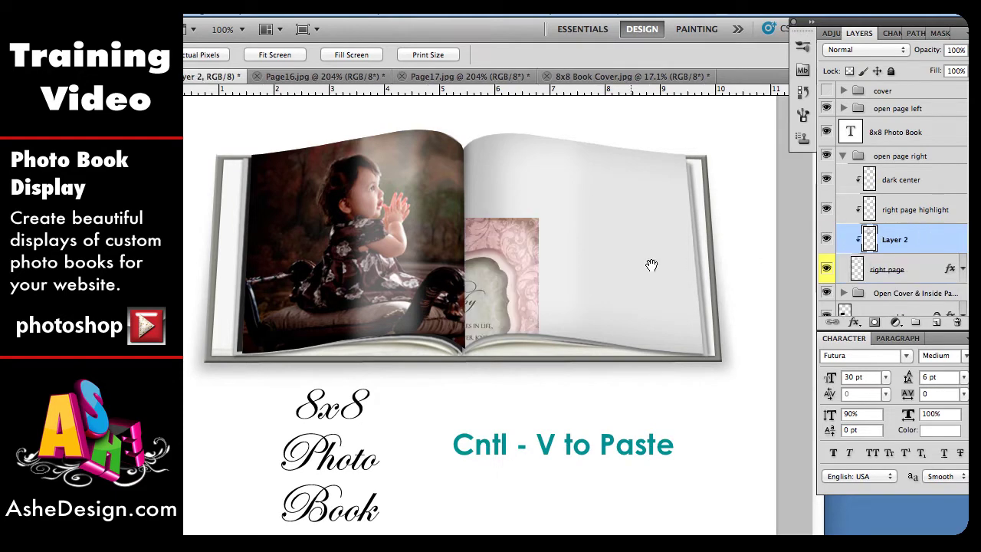
- Move the pasted page image over the right page and distort its two lower corners onto the page's bottom corners
key("v")
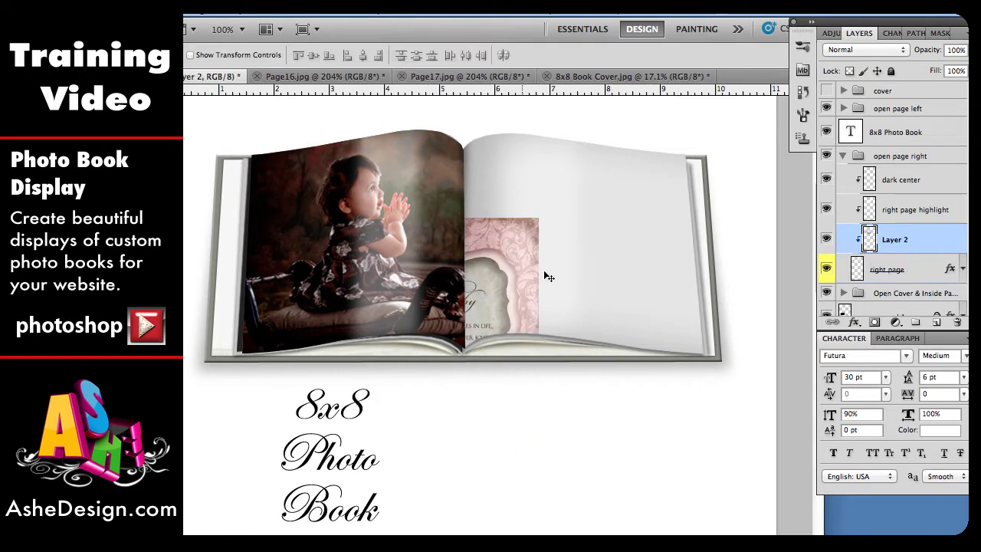
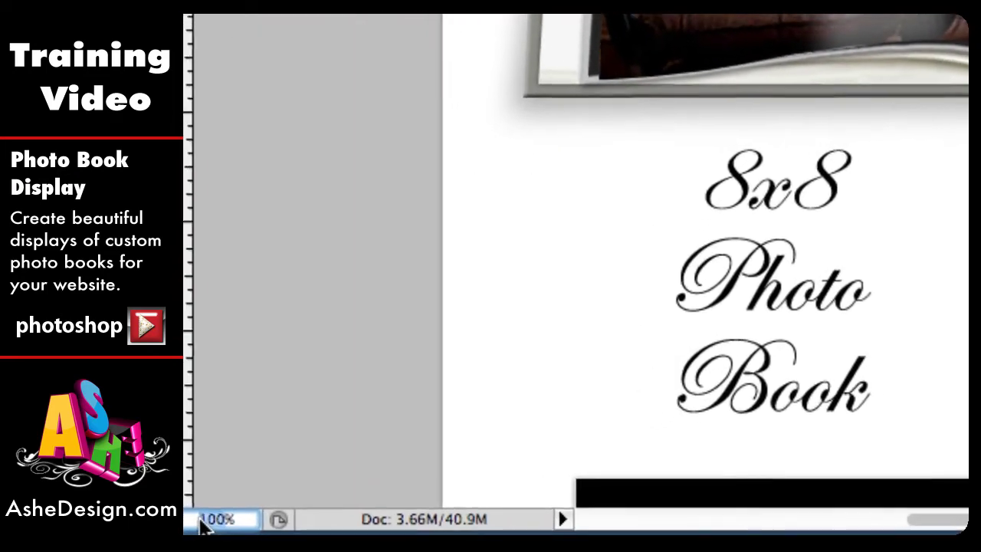
type("500")
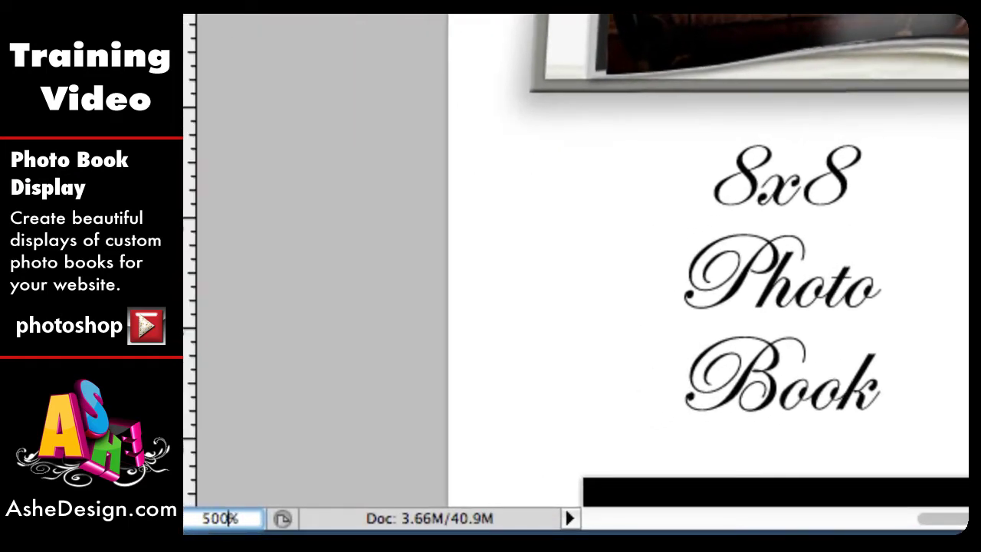
key("Return")
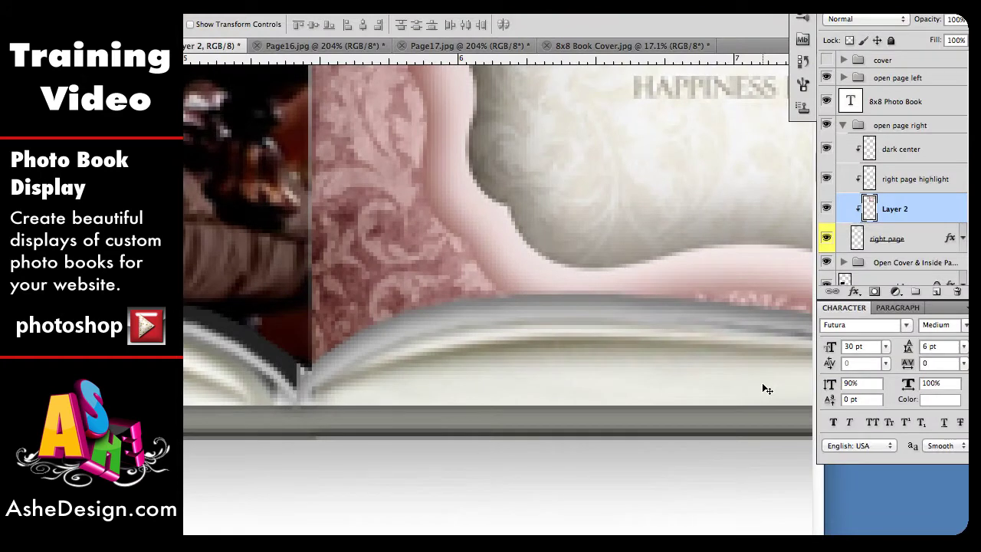
key("ctrl+t")
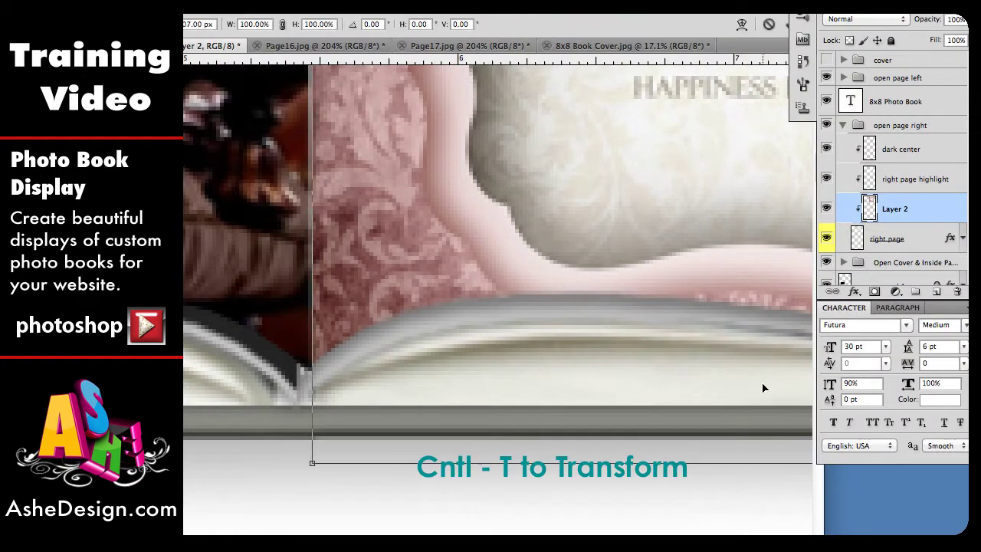
right_click(556, 256)
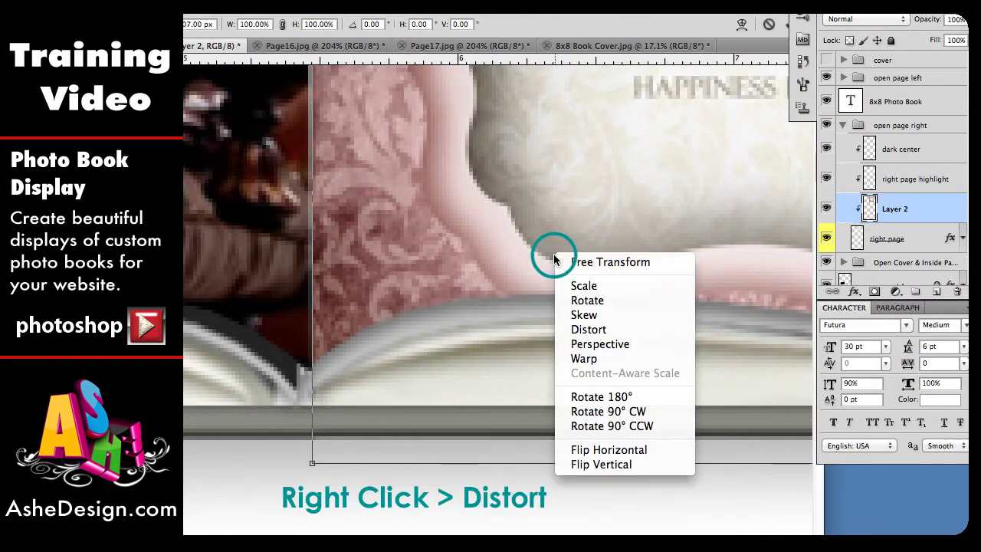
left_click(613, 330)
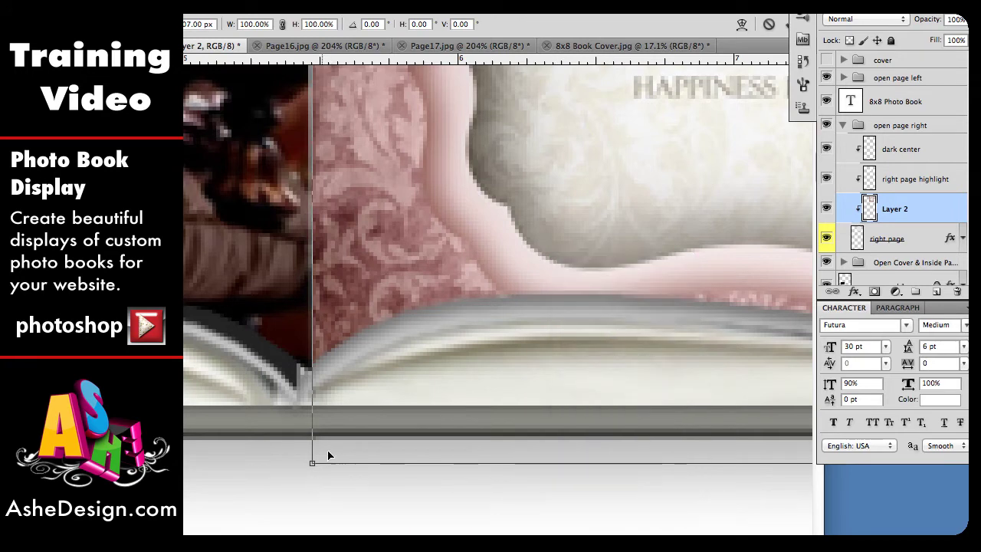
left_click_drag(312, 464, 309, 366)
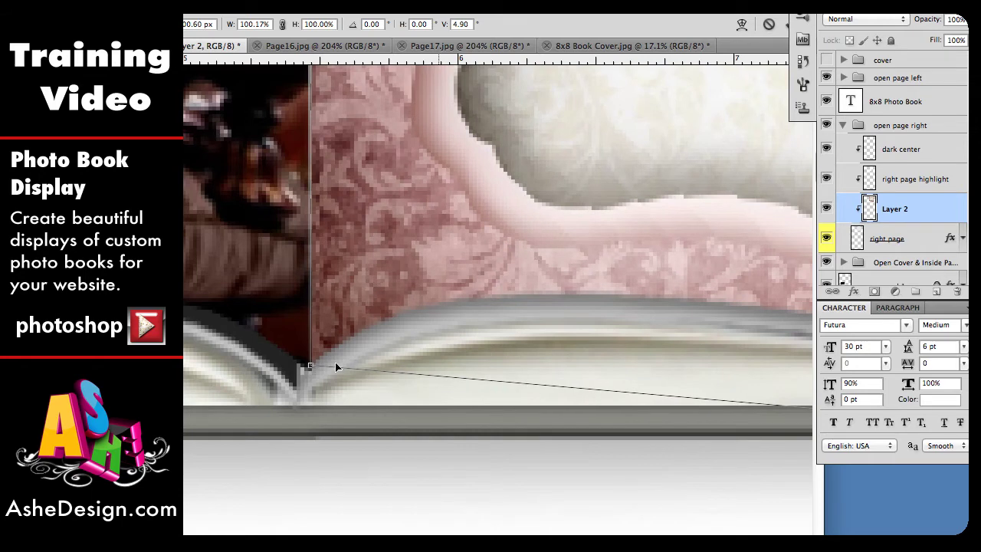
scroll(578, 323, "right", 5)
scroll(578, 322, "right", 5)
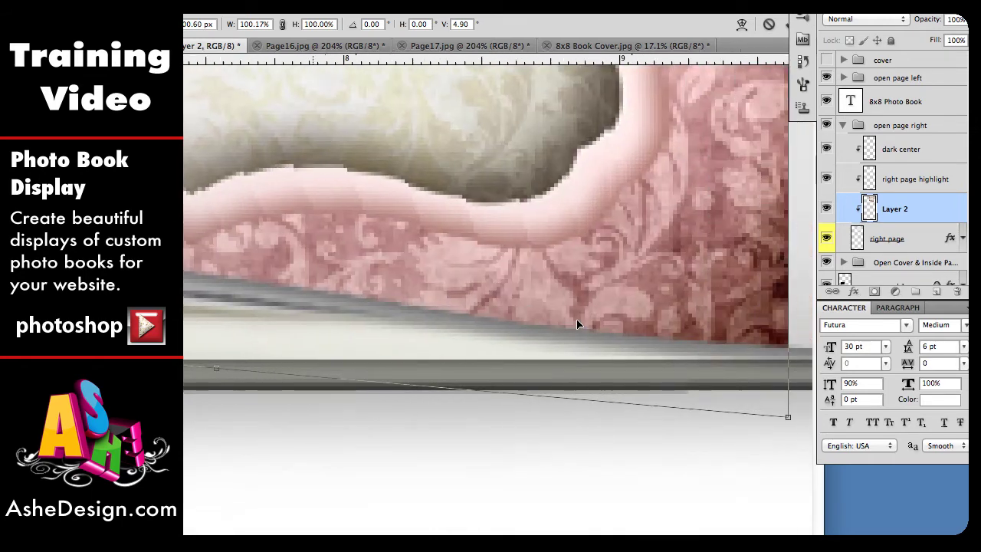
left_click_drag(636, 422, 677, 350)
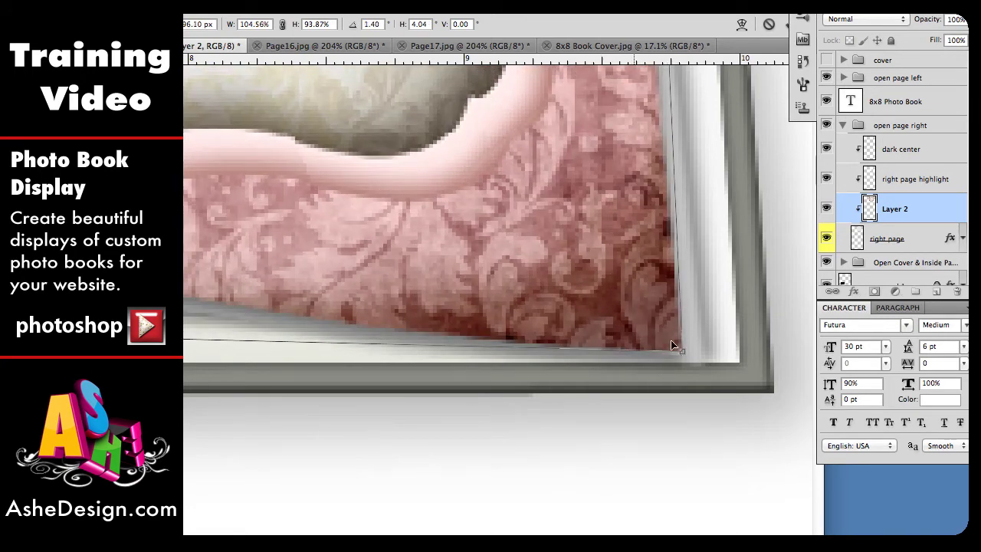
- Distort the page image's two upper corners onto the right page's top corners and apply the transform
scroll(630, 222, "up", 10)
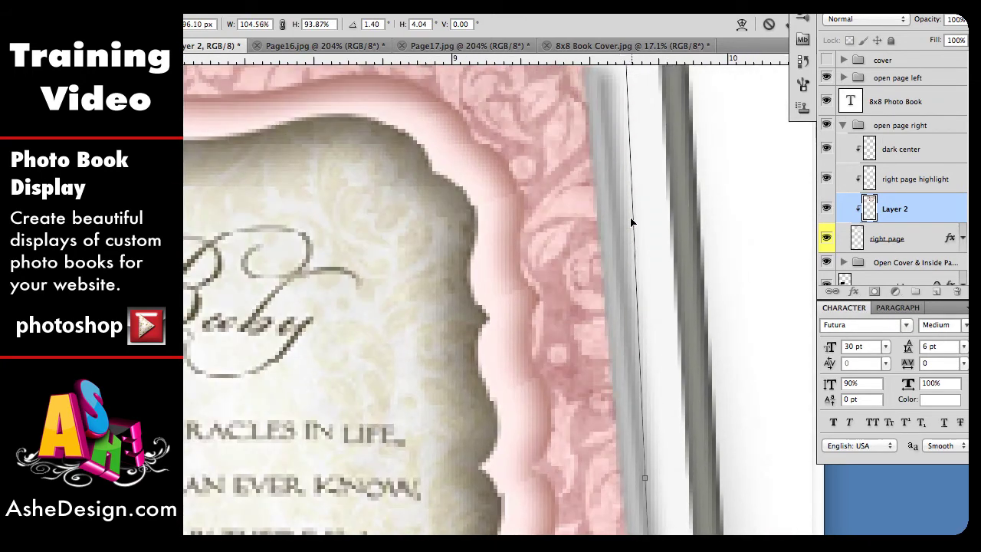
scroll(631, 222, "up", 6)
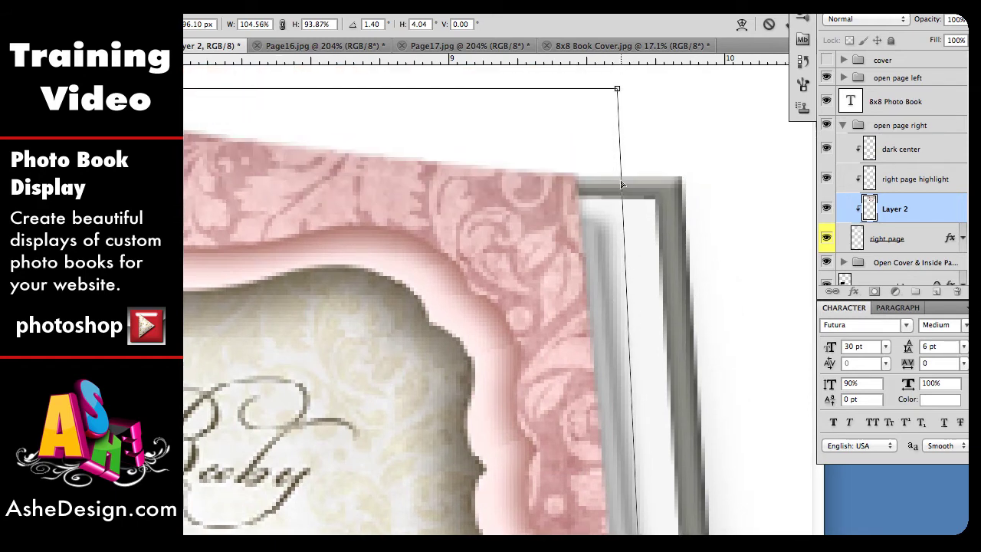
left_click_drag(618, 90, 575, 175)
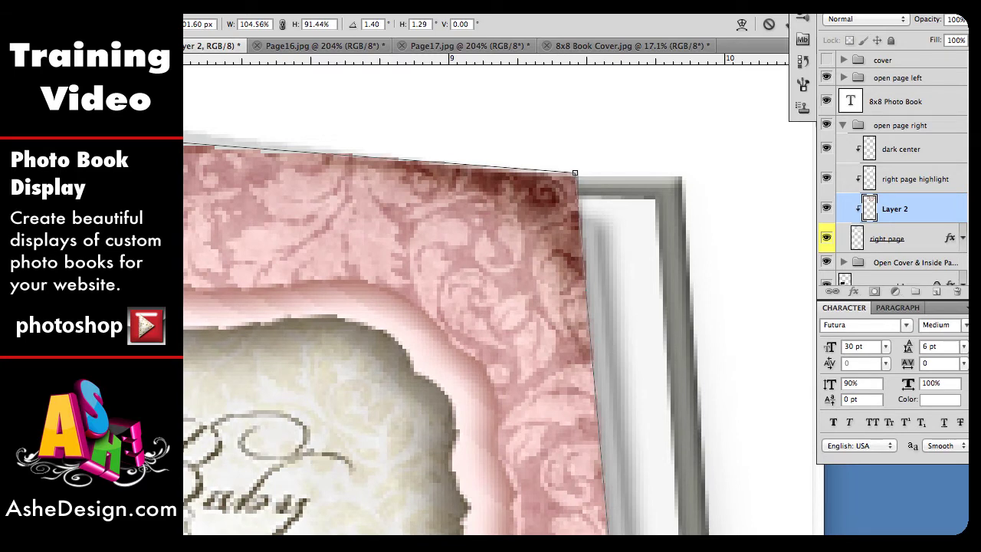
scroll(498, 299, "left", 10)
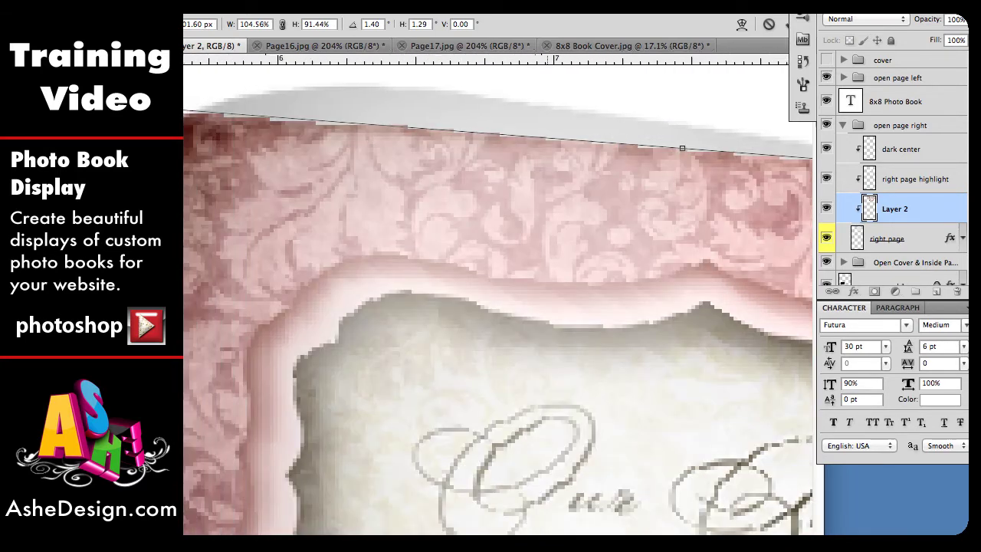
scroll(498, 307, "left", 2)
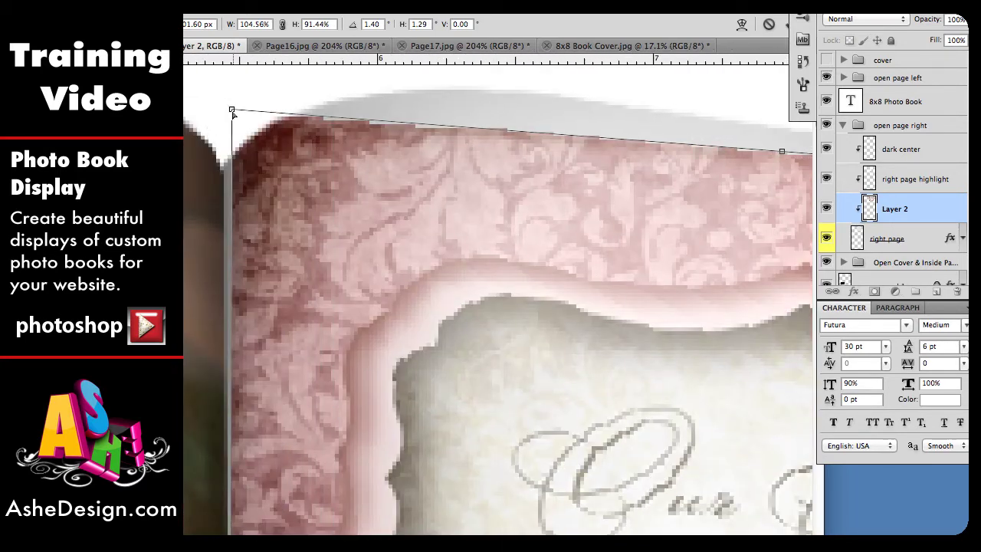
left_click_drag(232, 111, 221, 163)
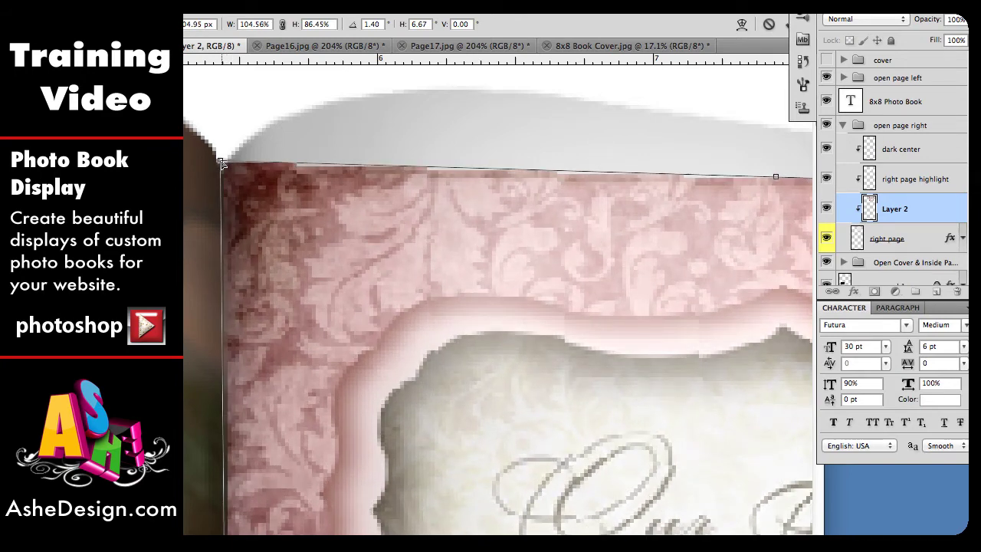
key("Return")
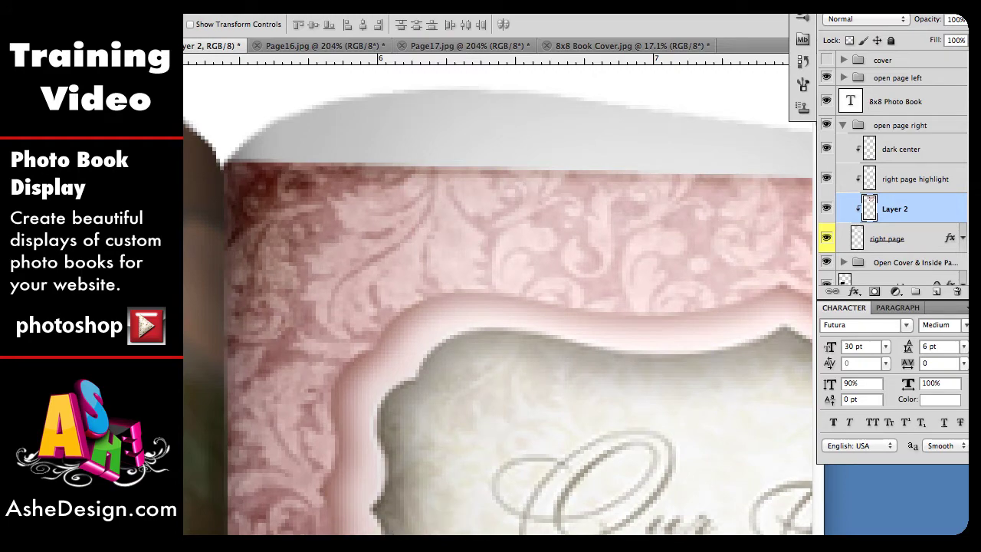
- Warp the page image's upper edge to follow the curved top of the right page
scroll(498, 276, "left", 10)
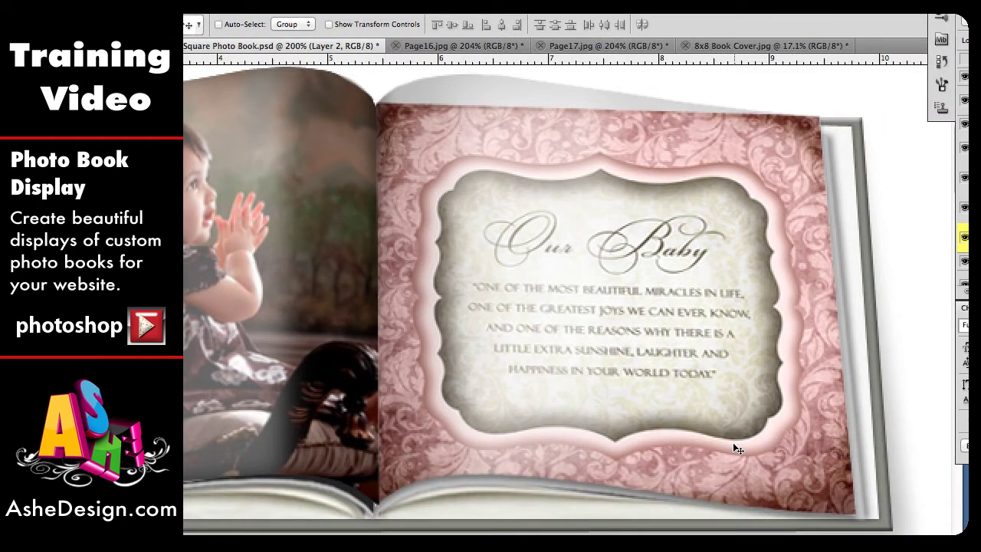
key("ctrl+t")
right_click(733, 446)
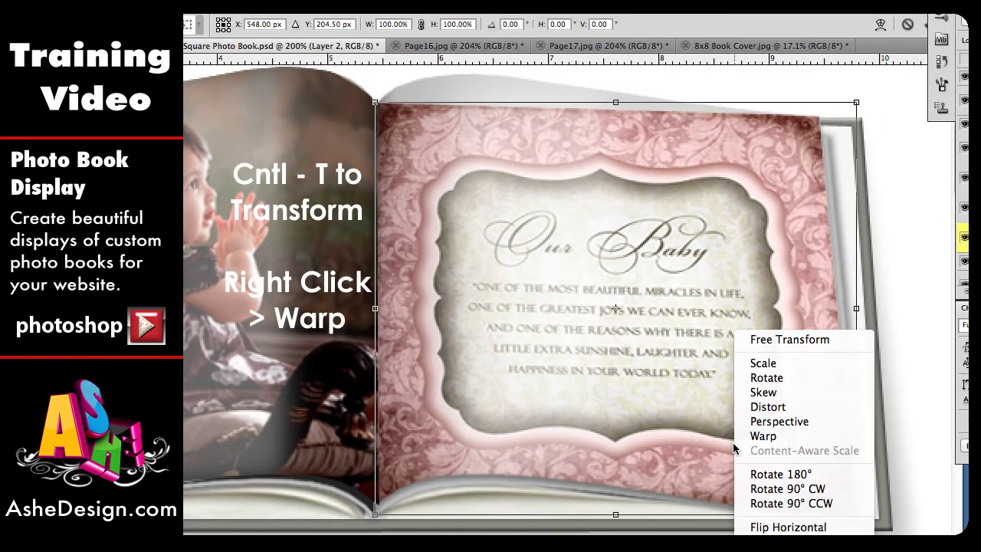
left_click(774, 435)
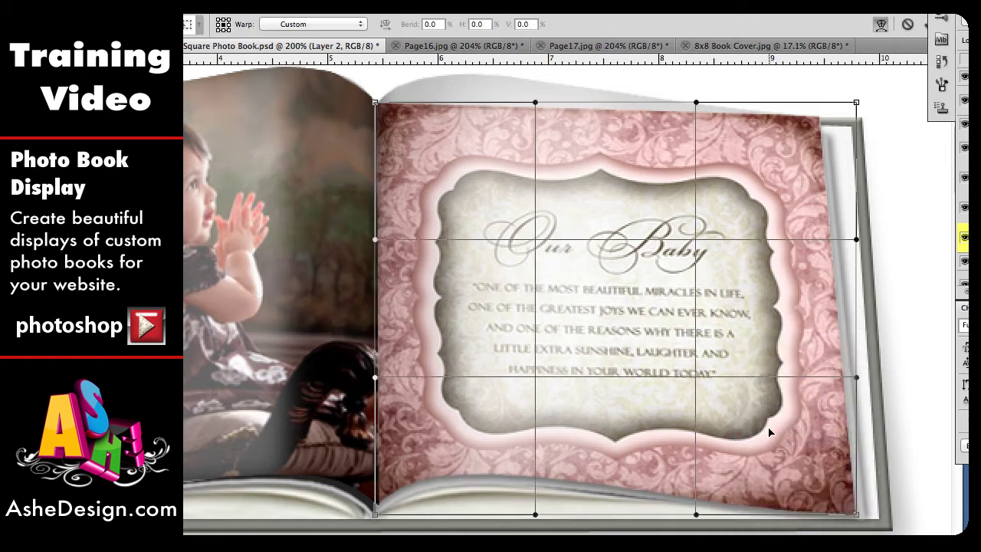
left_click_drag(535, 105, 493, 67)
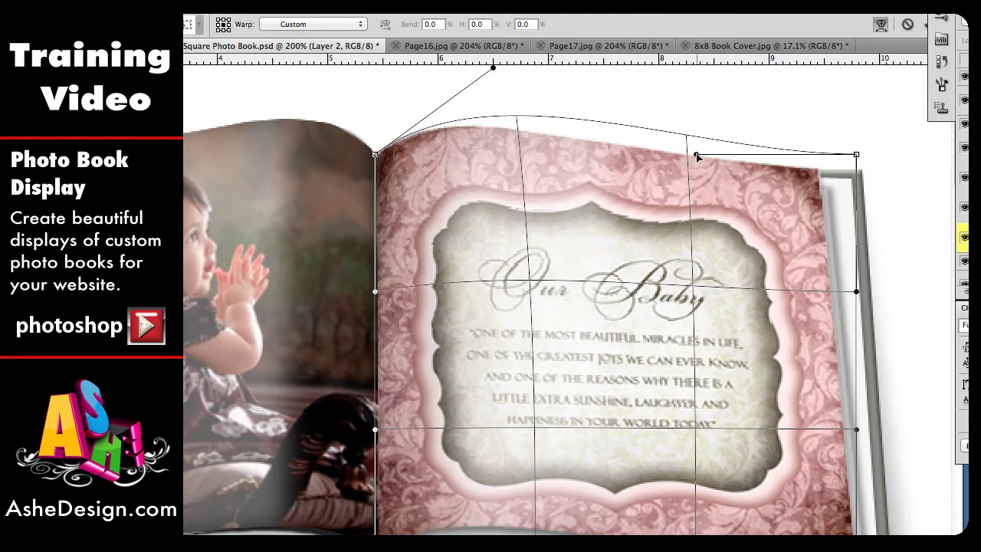
mouse_move(696, 156)
left_mouse_down()
mouse_move(710, 184)
mouse_move(709, 165)
left_mouse_up()
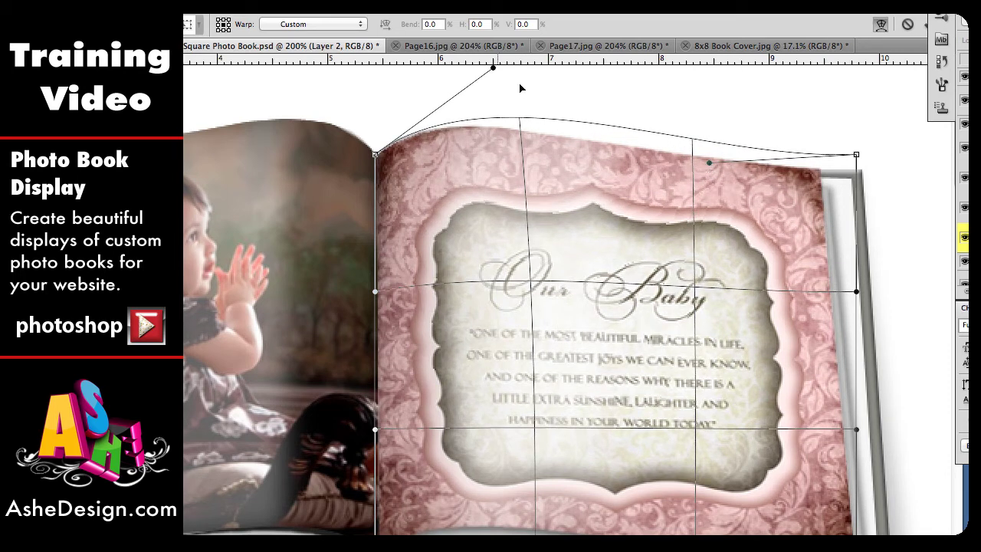
left_click_drag(493, 70, 486, 71)
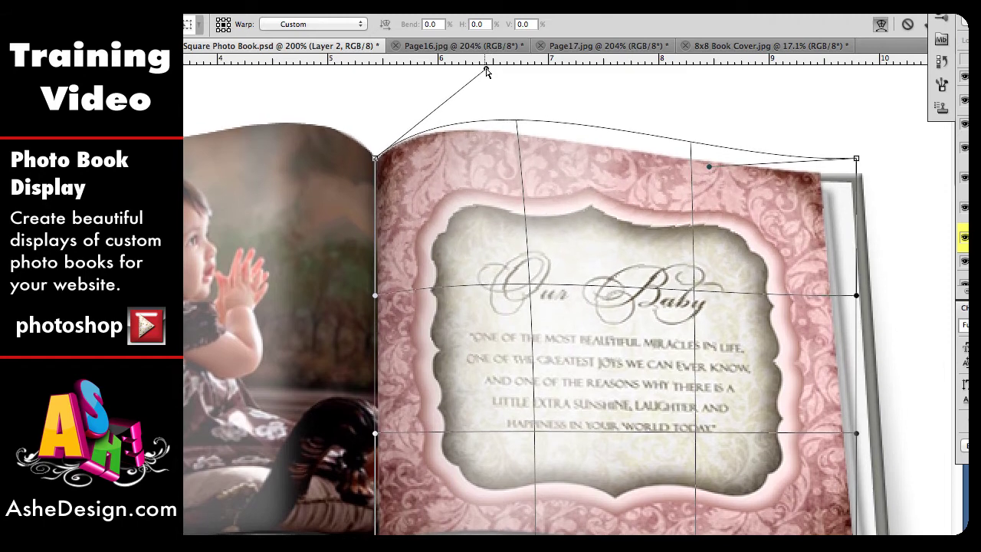
- Warp the page image's lower edge to follow the curved bottom of the right page, and apply the transform
scroll(567, 222, "down", 5)
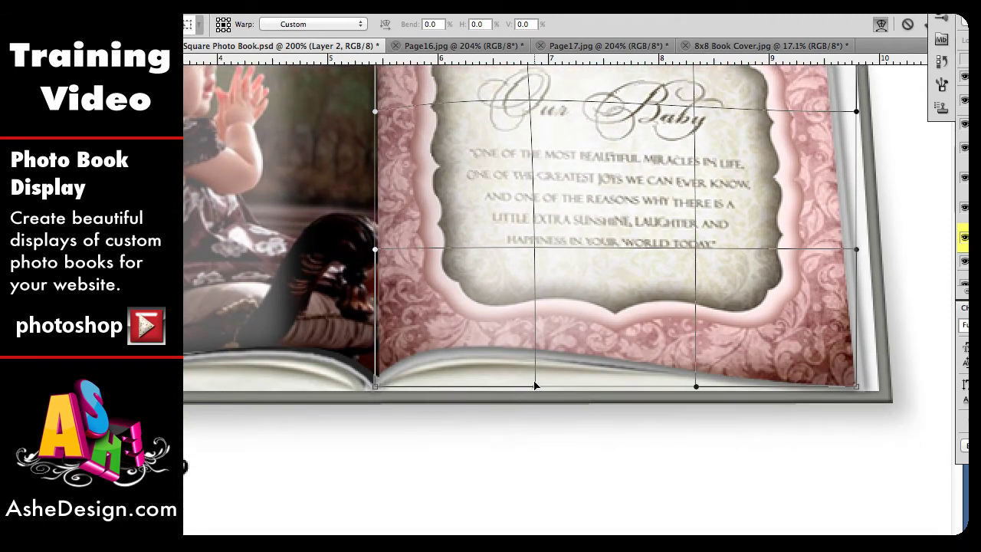
left_click_drag(536, 385, 539, 321)
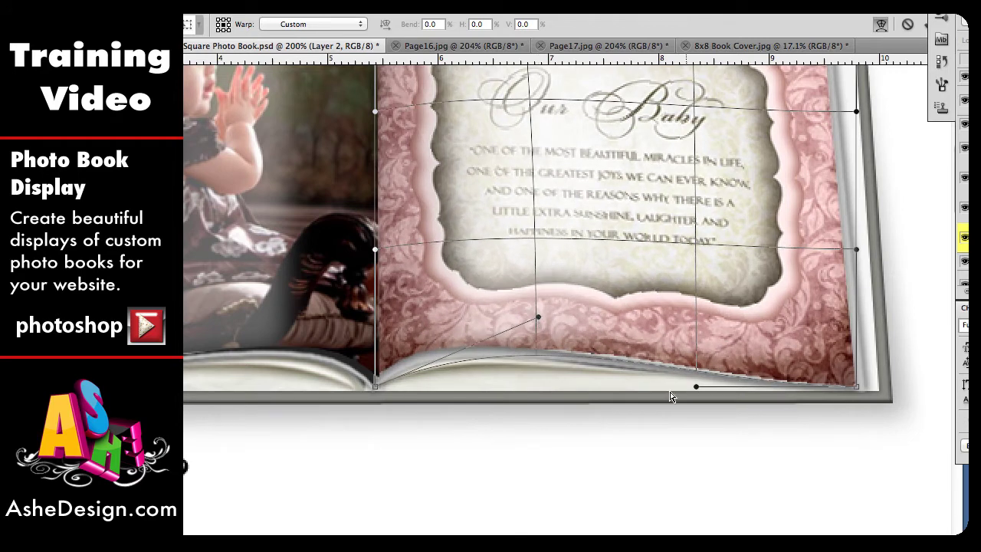
left_click_drag(695, 390, 697, 400)
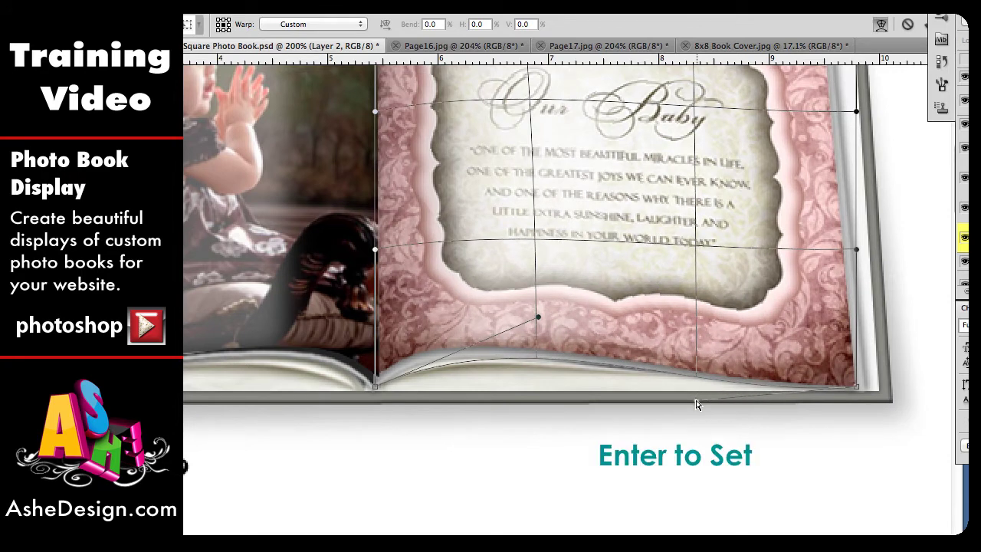
key("Return")
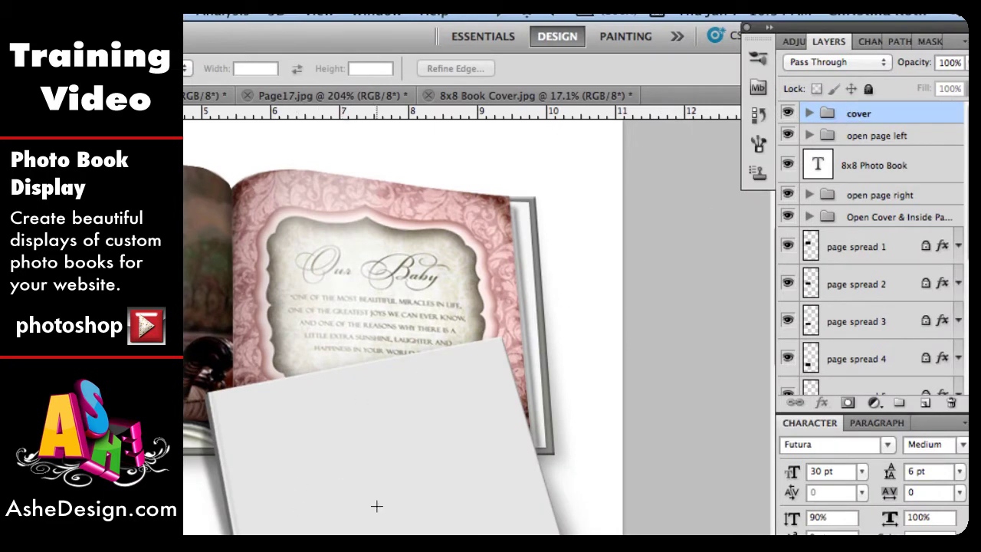
- Expand the cover group and select its cover layer
left_click(809, 114)
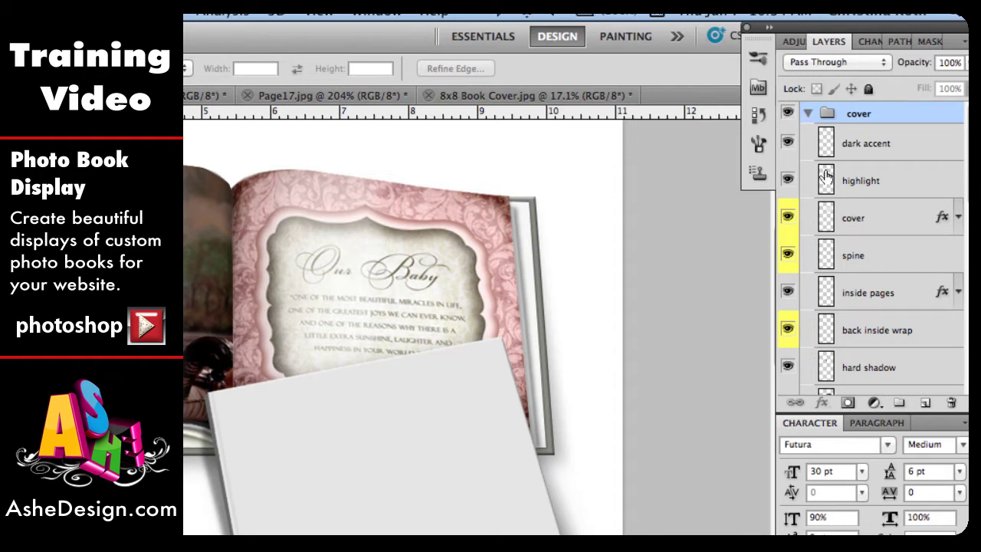
left_click(861, 223)
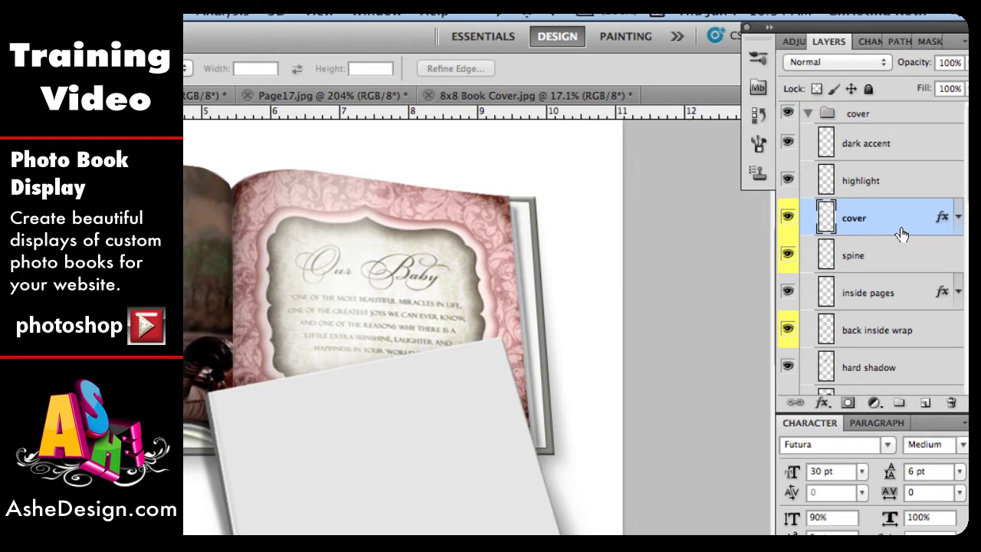
- Resize the 8x8 Book Cover.jpg image to a height of 300 pixels with its proportions constrained, and fit it on screen
left_click(529, 96)
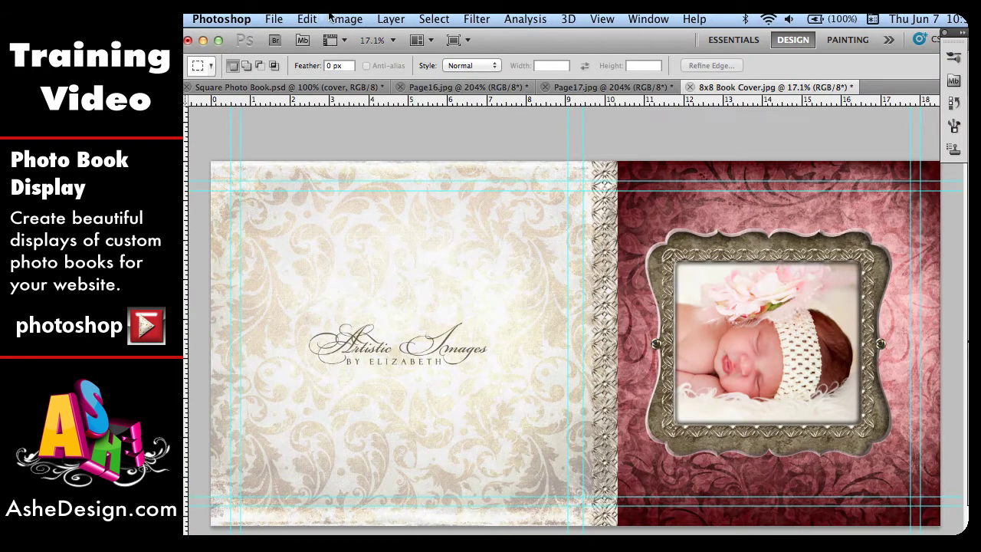
left_click(347, 19)
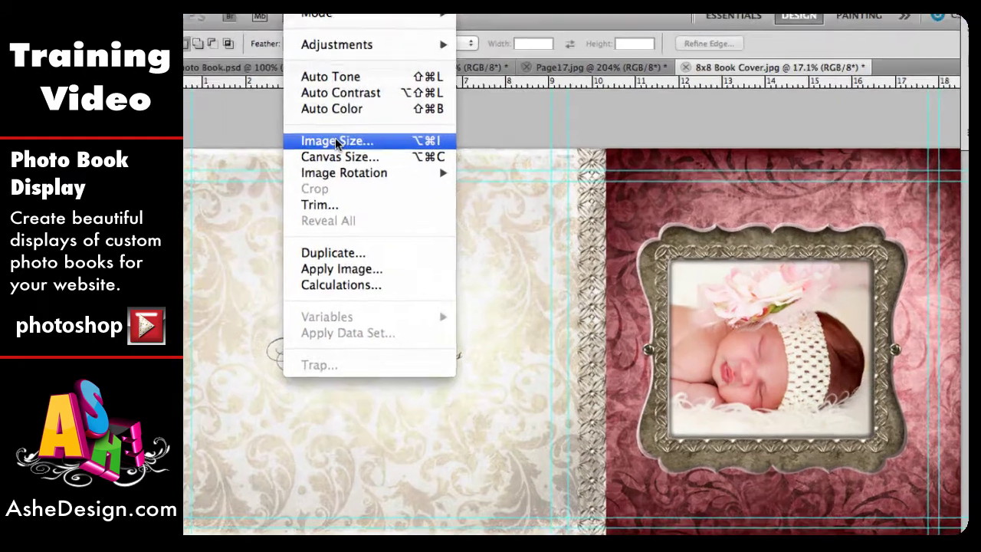
left_click(374, 154)
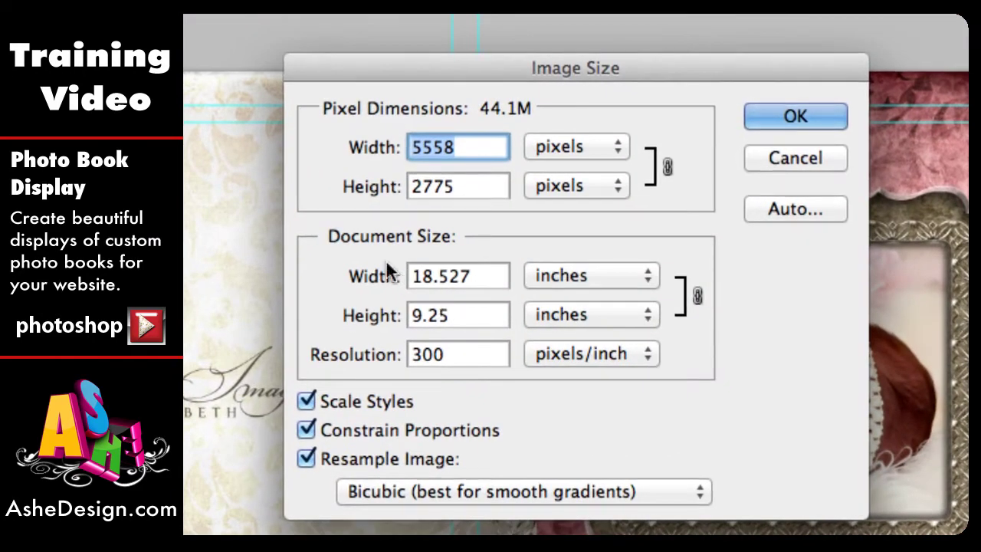
left_click(414, 186)
double_click(414, 186)
type("3")
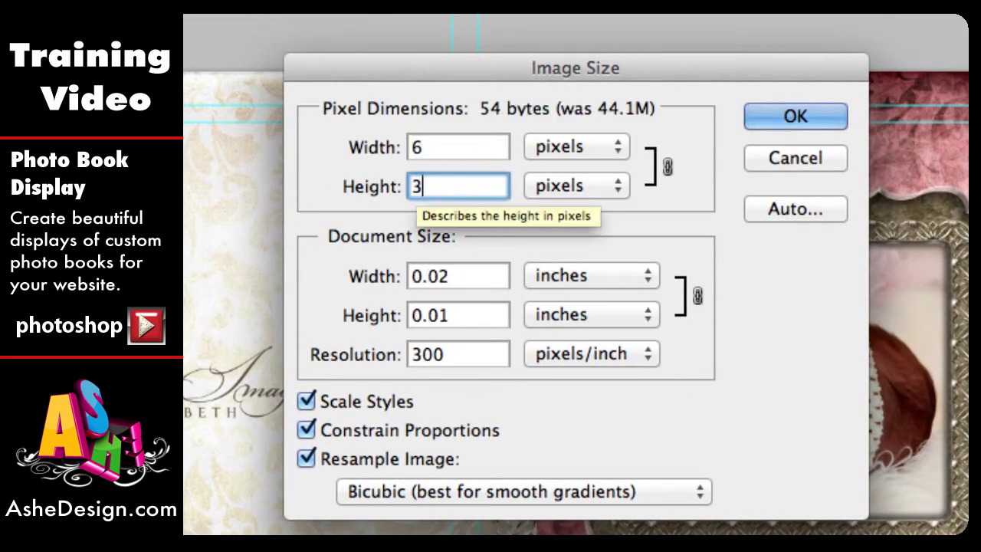
type("00")
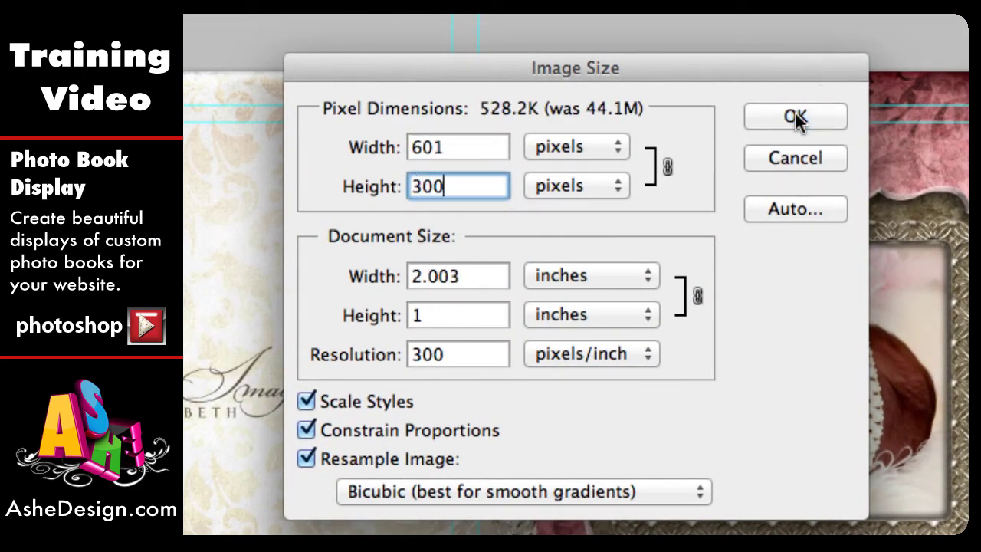
left_click(795, 116)
key("z")
key("ctrl+0")
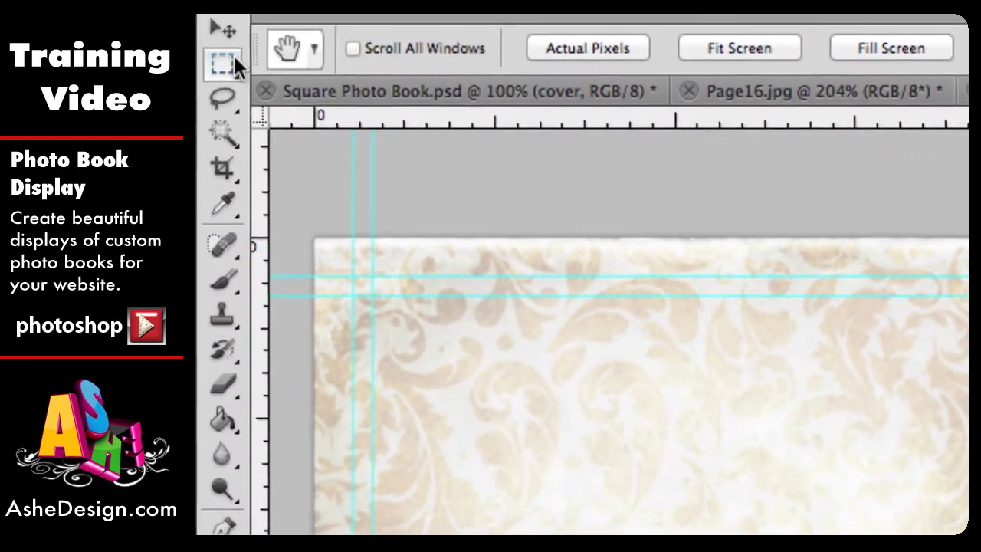
- Copy the front cover area, from the right spine guide to the outer edge, and paste it above the cover layer in Square Photo Book.psd
left_click(233, 61)
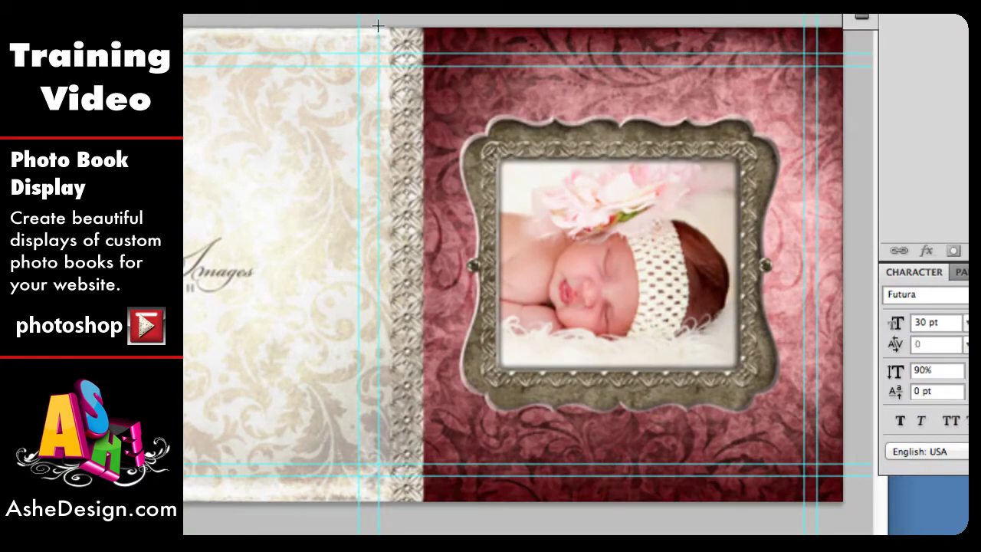
left_click_drag(378, 27, 846, 504)
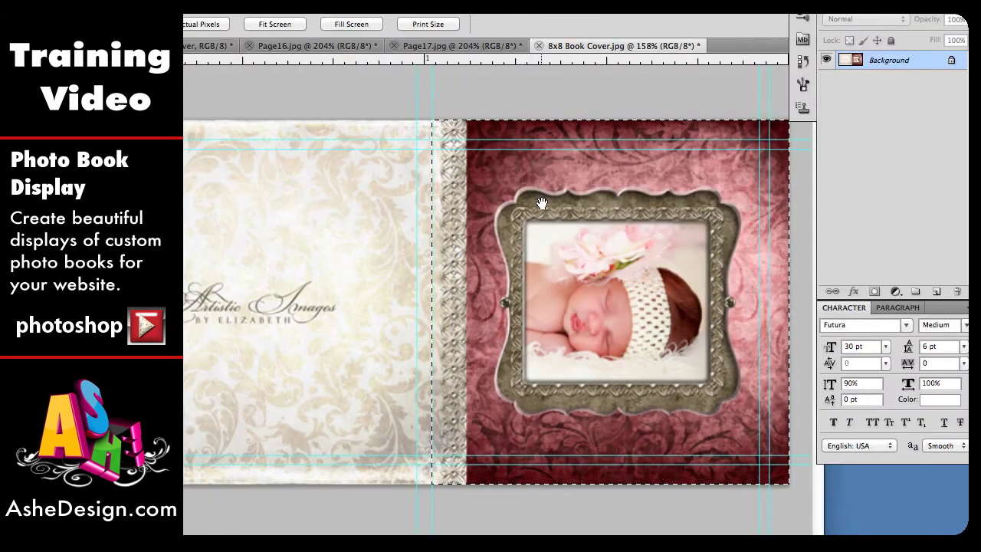
key("ctrl+c")
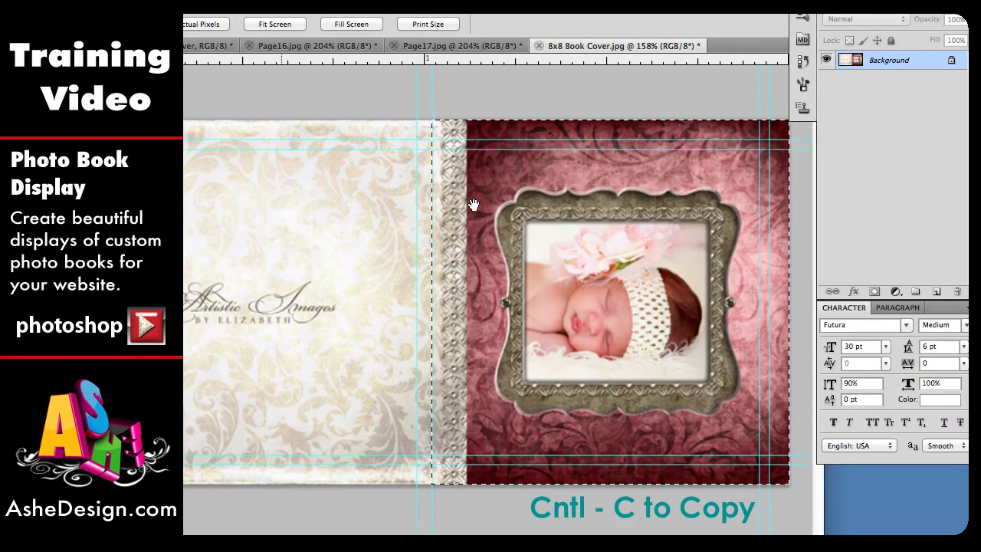
left_click(209, 46)
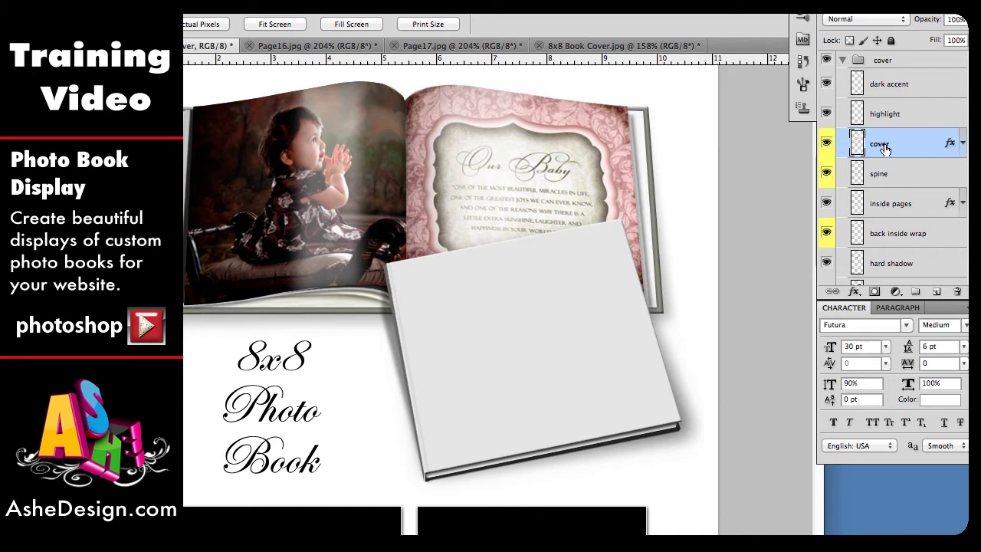
key("ctrl+v")
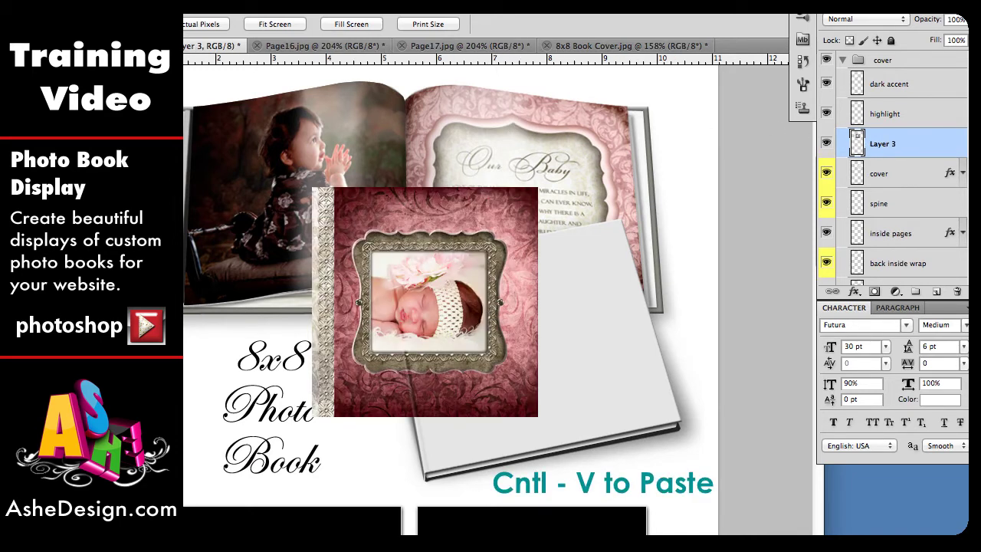
- Move the pasted front cover image over the closed book and clip it to the cover layer with a clipping mask
key("v")
left_click_drag(488, 345, 594, 396)
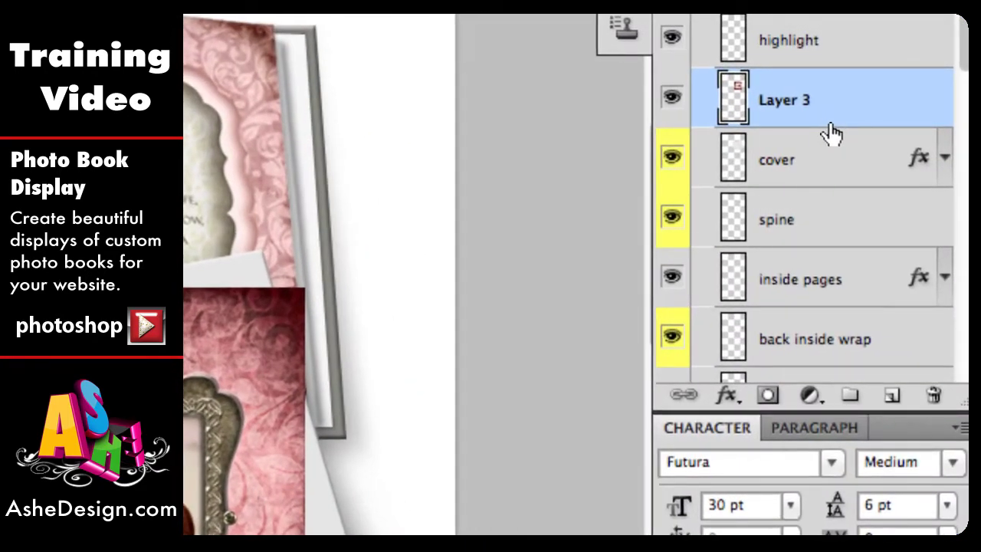
right_click(829, 117)
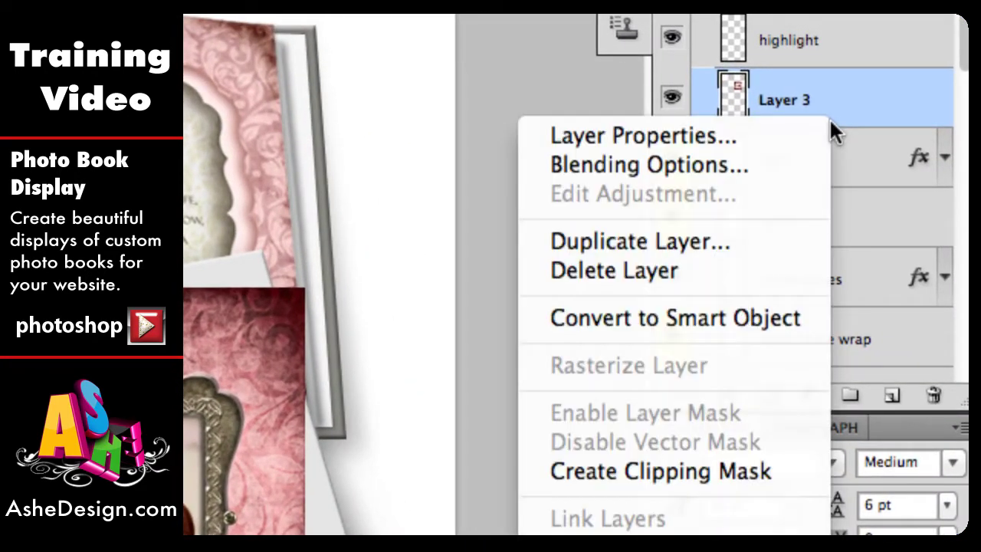
left_click(708, 465)
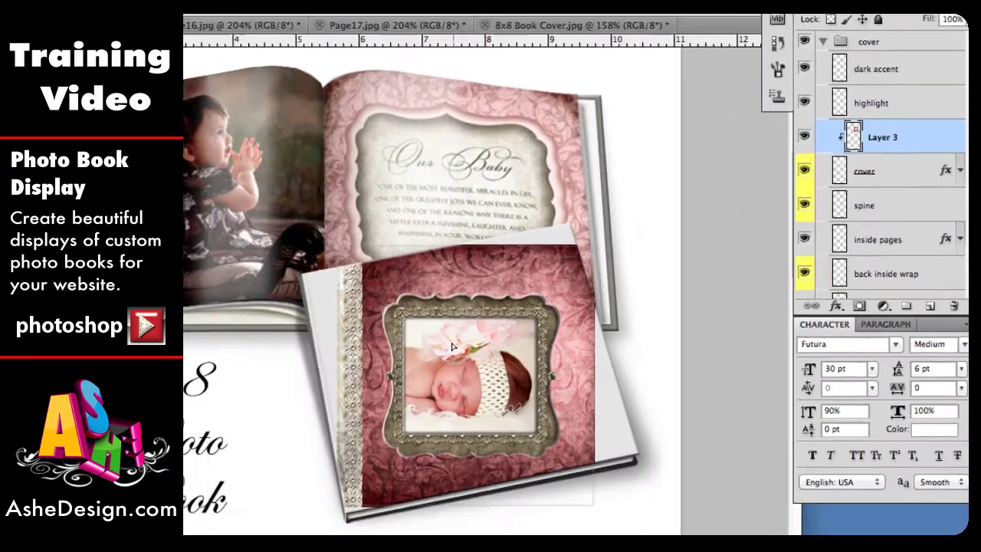
- Reposition the clipped cover image on the closed book and nudge it up and left toward the book's top edge
left_click_drag(453, 347, 551, 400)
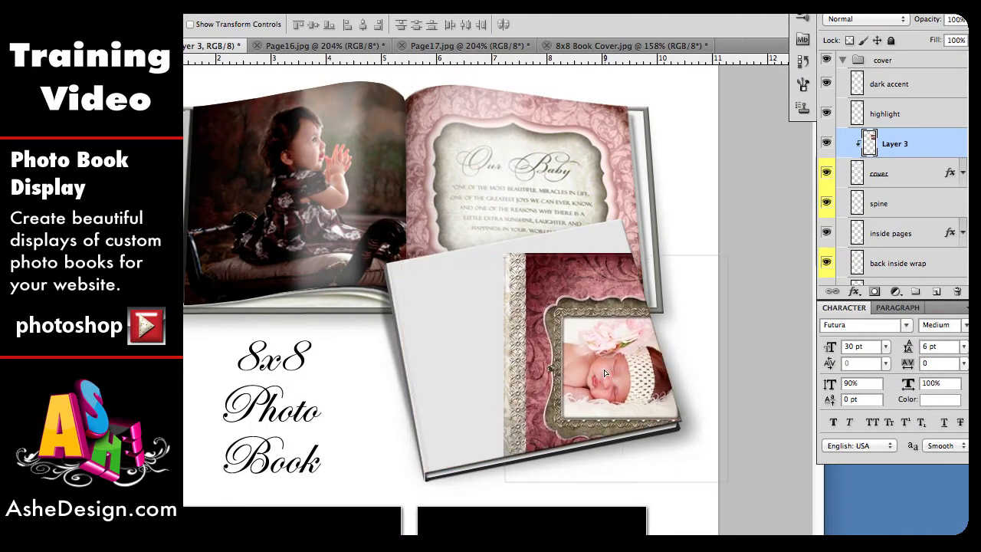
left_click_drag(605, 374, 530, 360)
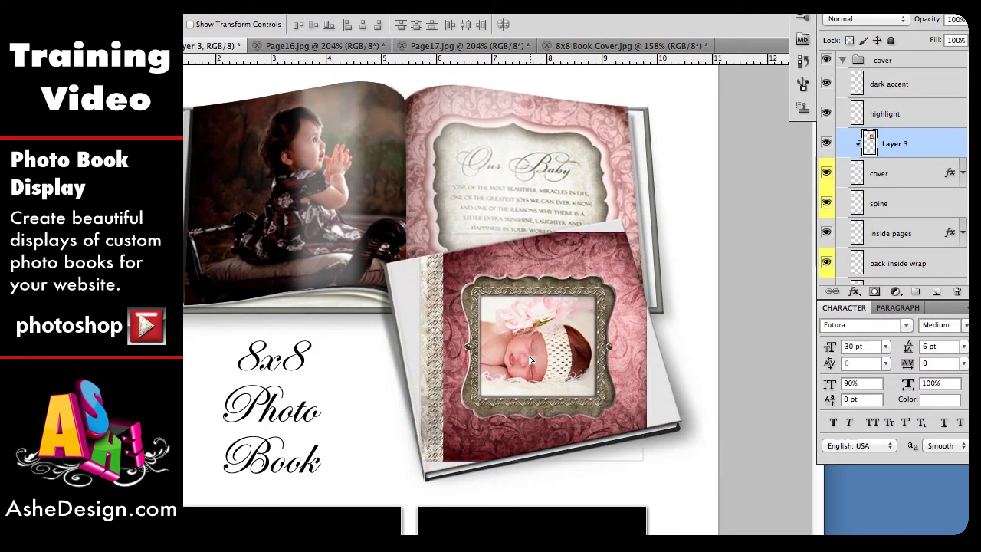
key("Up")
key("Up")
key("Up")
key("Up")
key("Up")
key("Up")
key("Up")
key("Up")
key("Left")
key("Left")
key("Left")
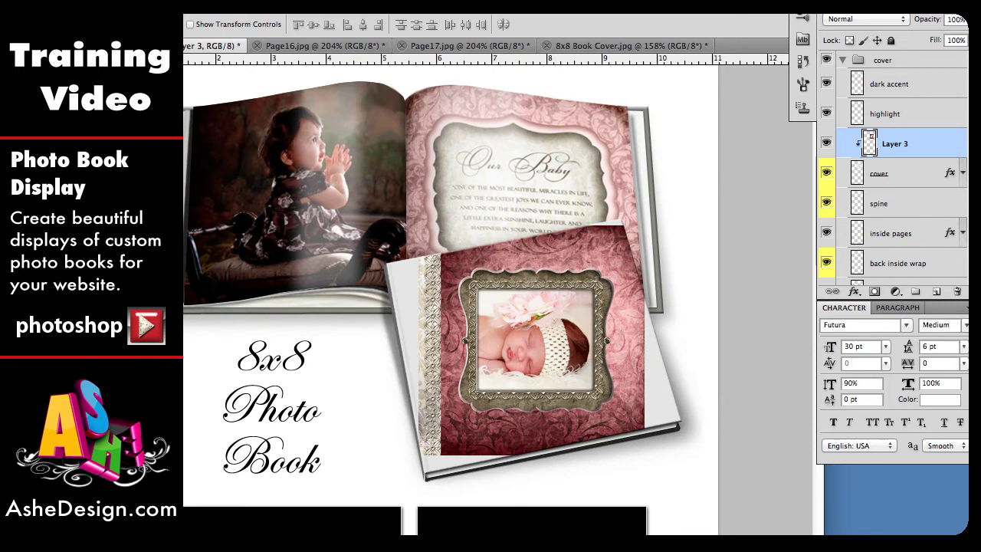
- Distort the cover image so its two upper corners meet the closed book's upper corners
key("ctrl+plus")
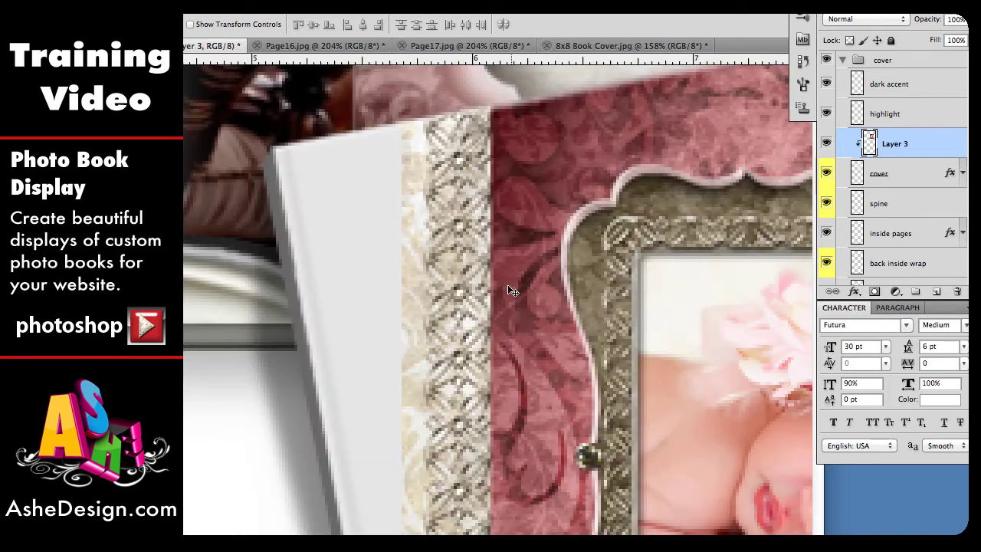
scroll(559, 219, "right", 4)
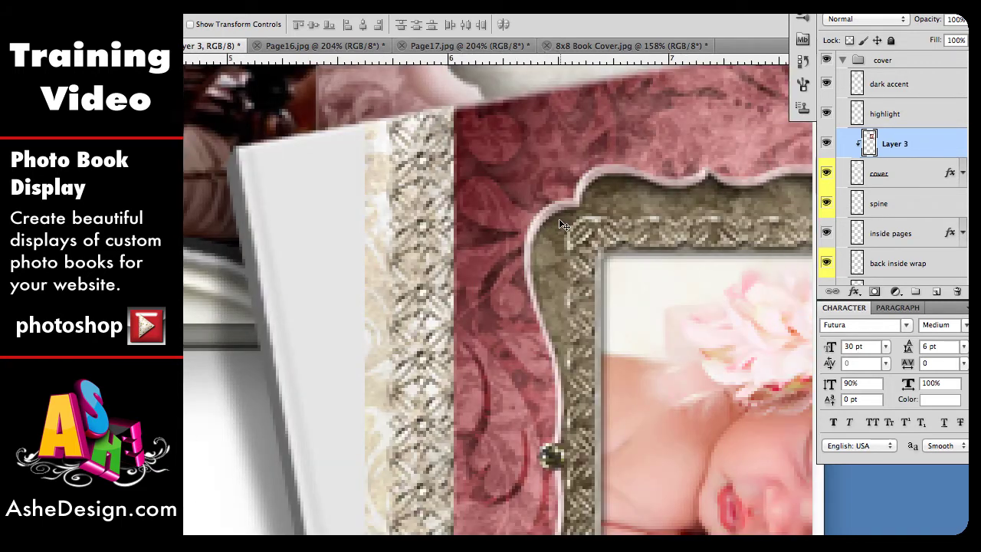
key("ctrl+t")
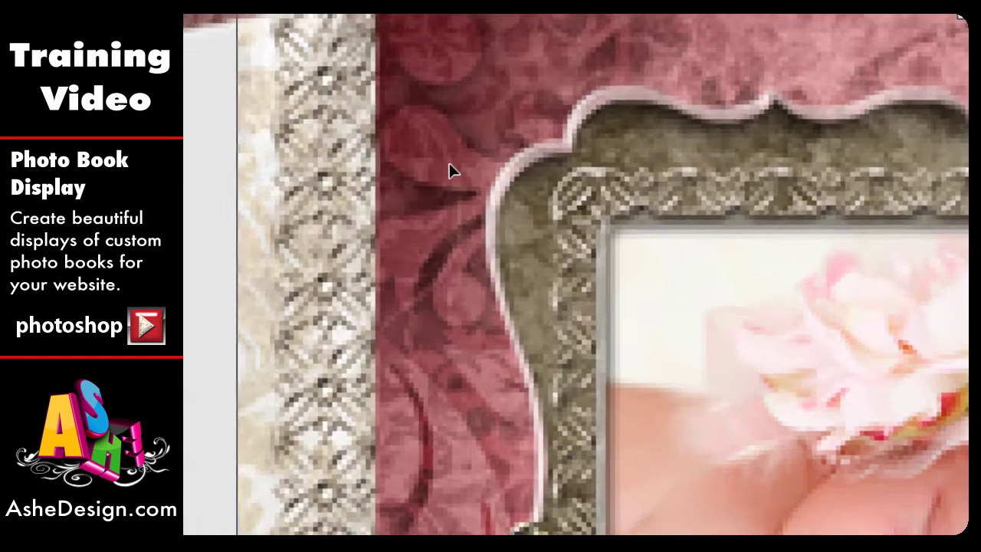
right_click(465, 218)
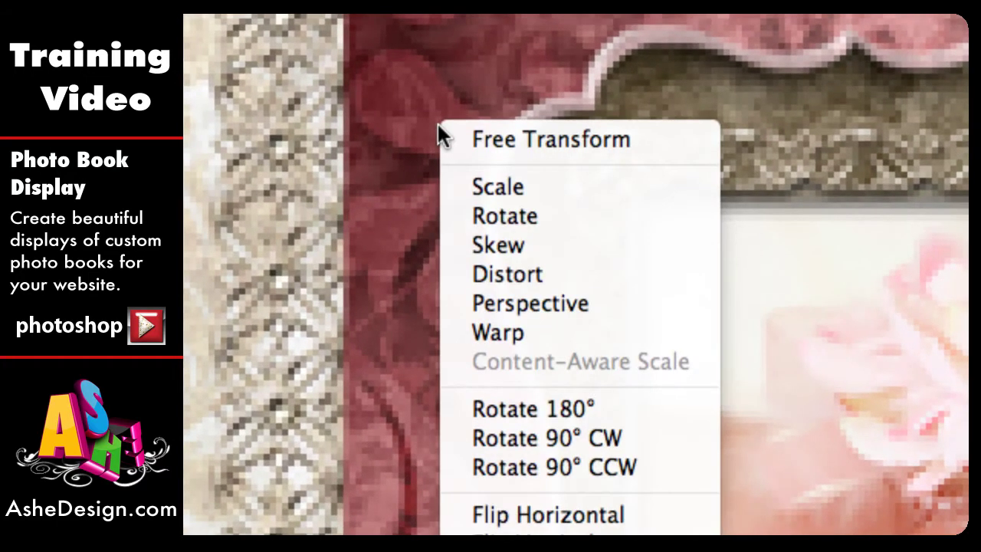
left_click(527, 276)
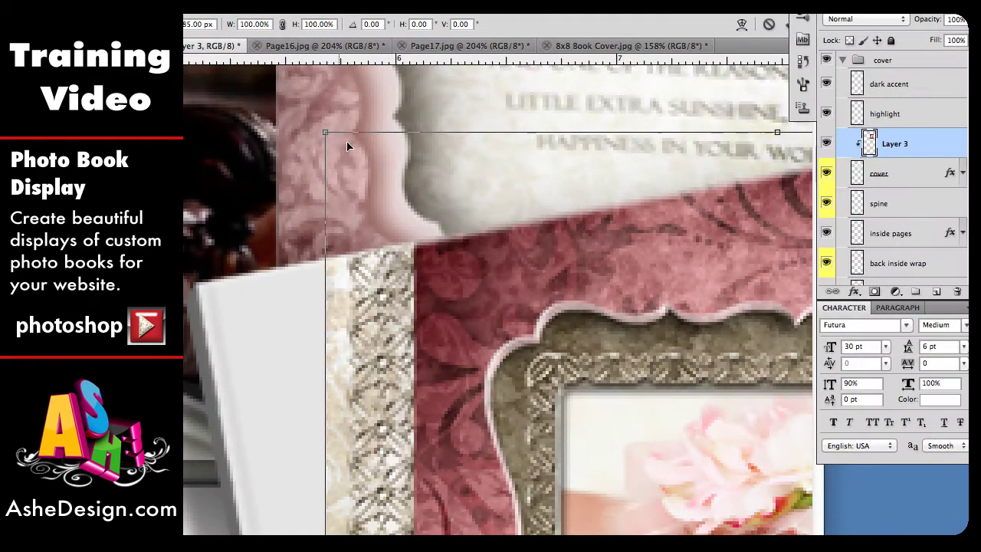
left_click_drag(327, 132, 197, 287)
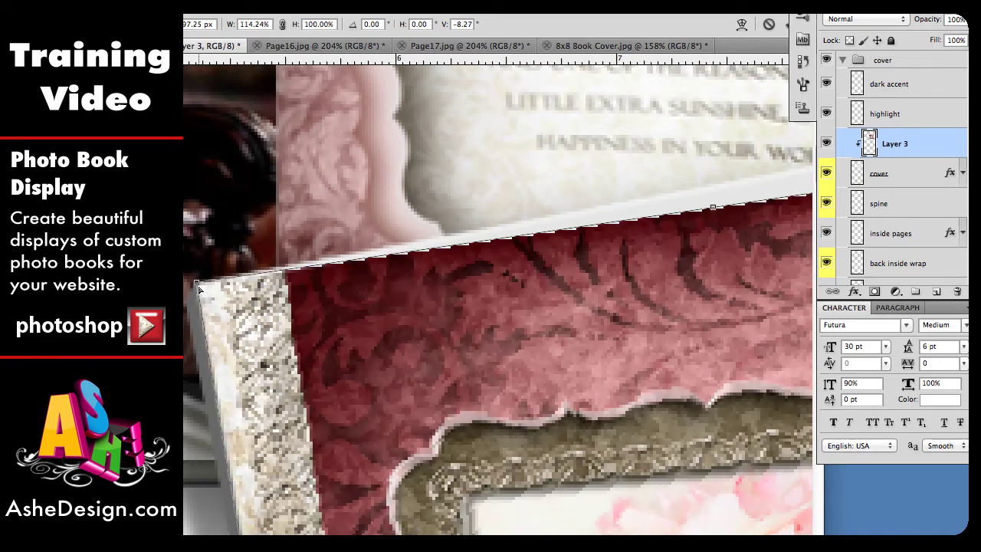
scroll(754, 228, "right", 10)
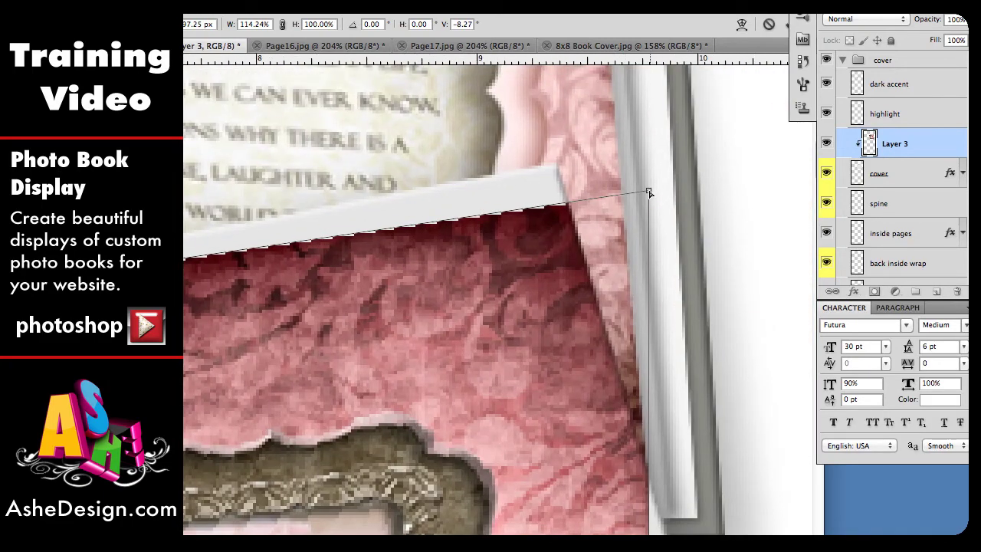
left_click_drag(648, 193, 557, 163)
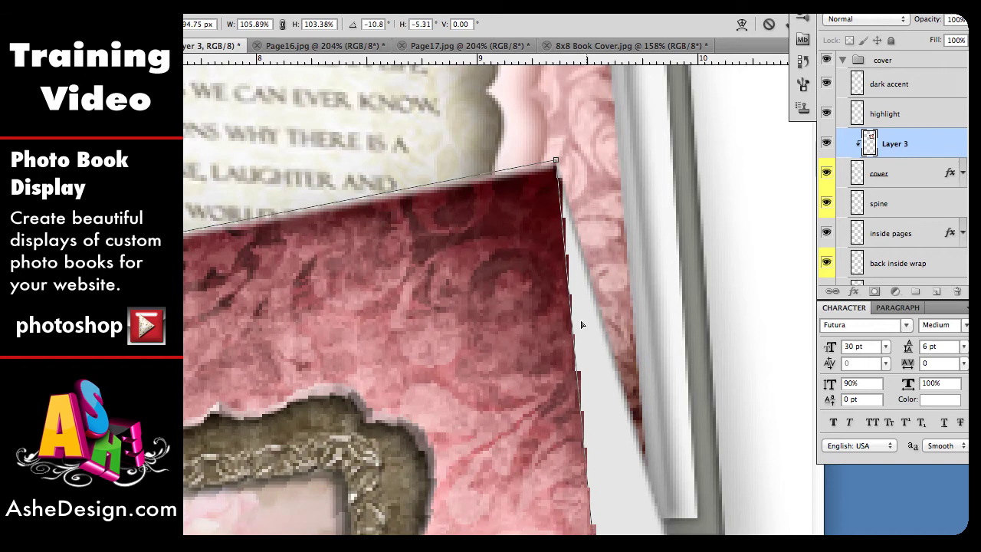
- Distort the cover image's lower-right corner to meet the closed book's lower-right corner
scroll(581, 324, "down", 8)
scroll(584, 364, "down", 5)
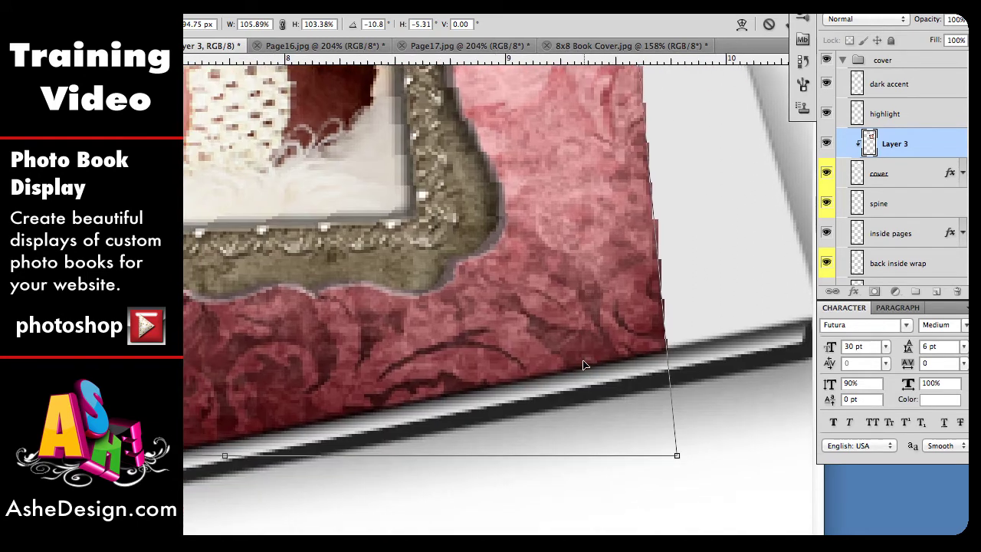
left_click_drag(678, 468, 737, 421)
scroll(736, 420, "down", 3)
scroll(737, 421, "right", 2)
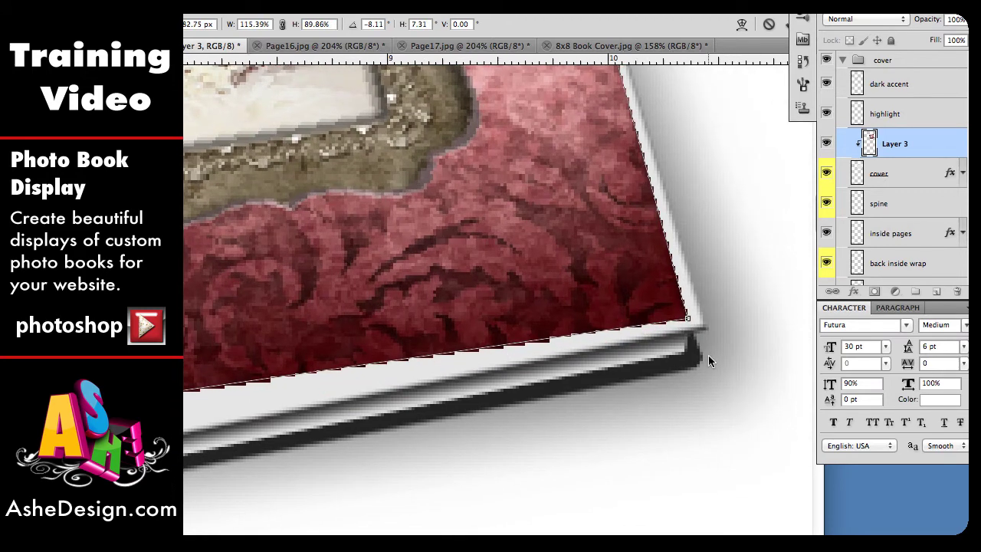
left_click_drag(689, 320, 708, 328)
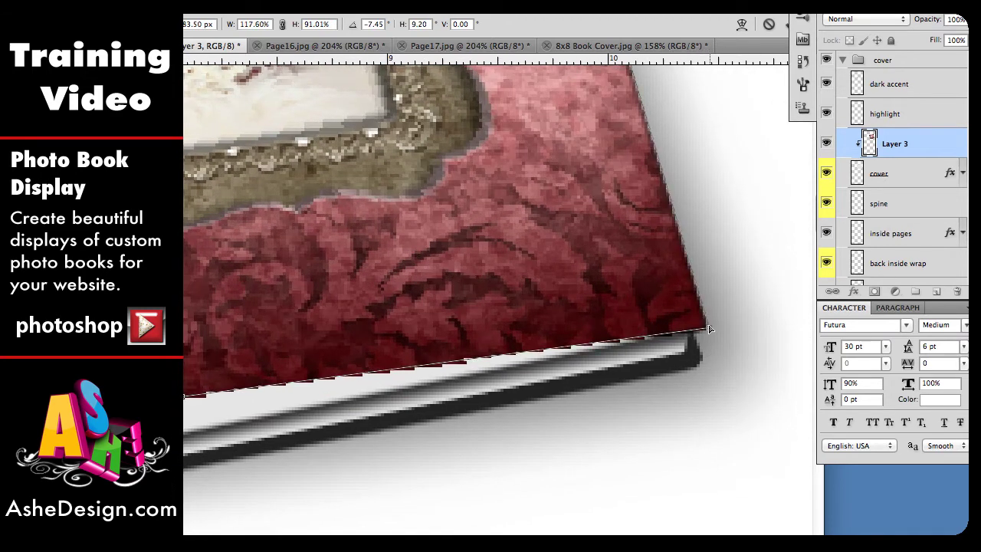
- Distort the cover image's lower-left corner to meet the book's lower-left corner at the spine, and apply the transform
scroll(260, 490, "left", 10)
scroll(260, 490, "down", 3)
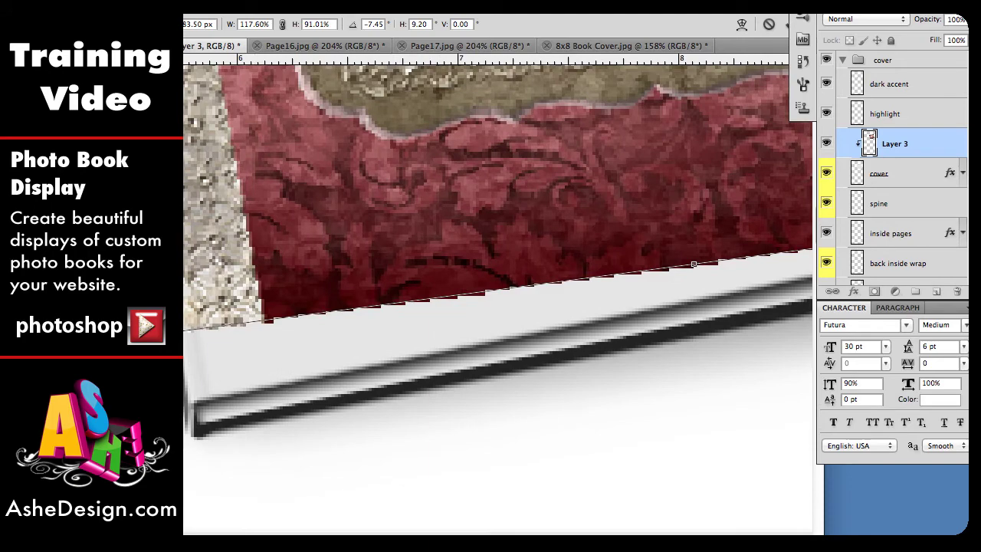
left_click_drag(185, 330, 194, 403)
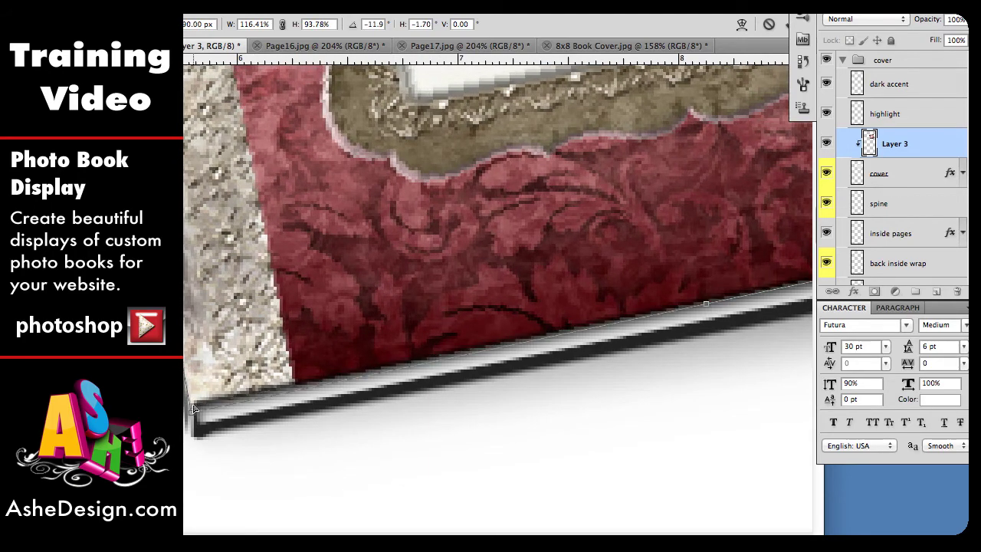
left_click_drag(195, 402, 196, 407)
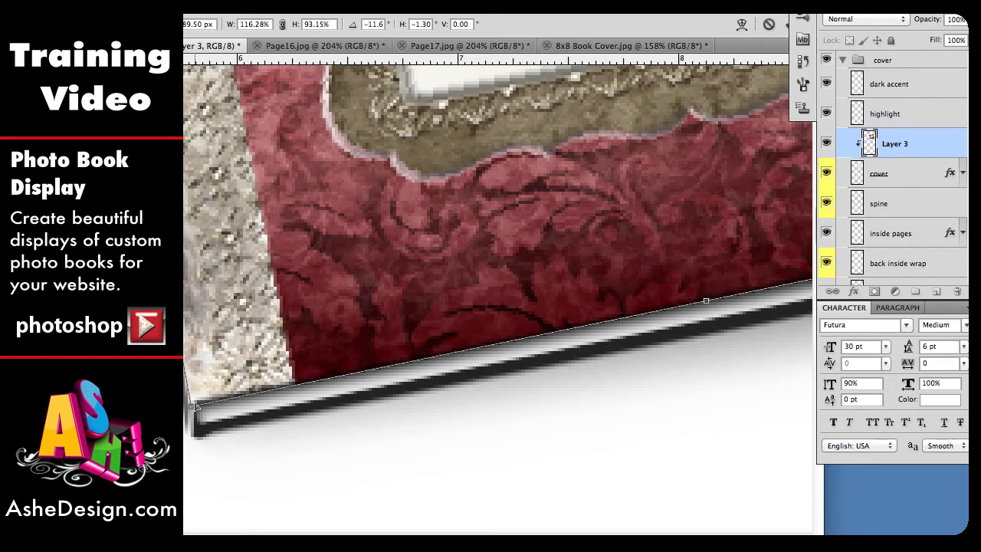
key("Return")
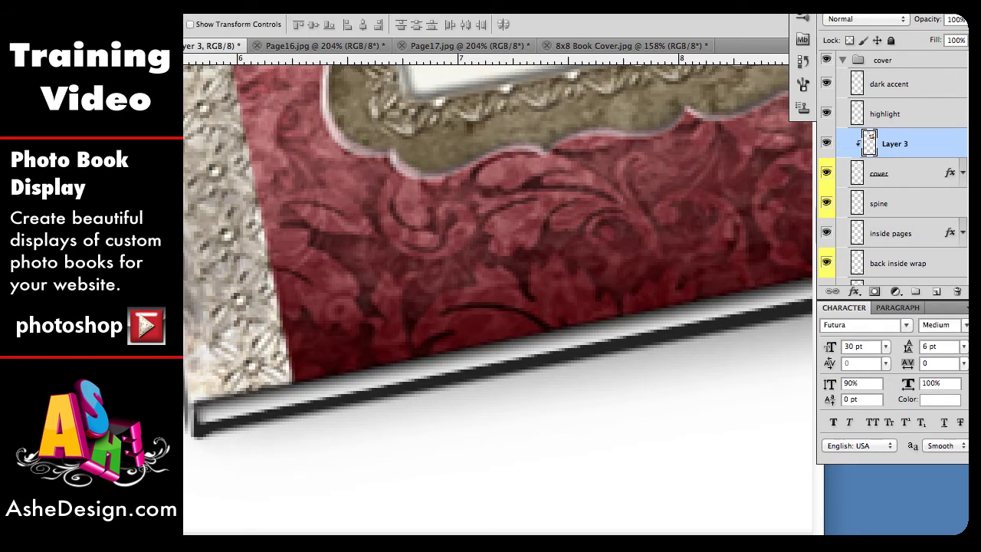
- Select the full-height spine strip between the two center guides in 8x8 Book Cover.jpg with the Rectangular Marquee and copy it
key("super+minus")
key("super+minus")
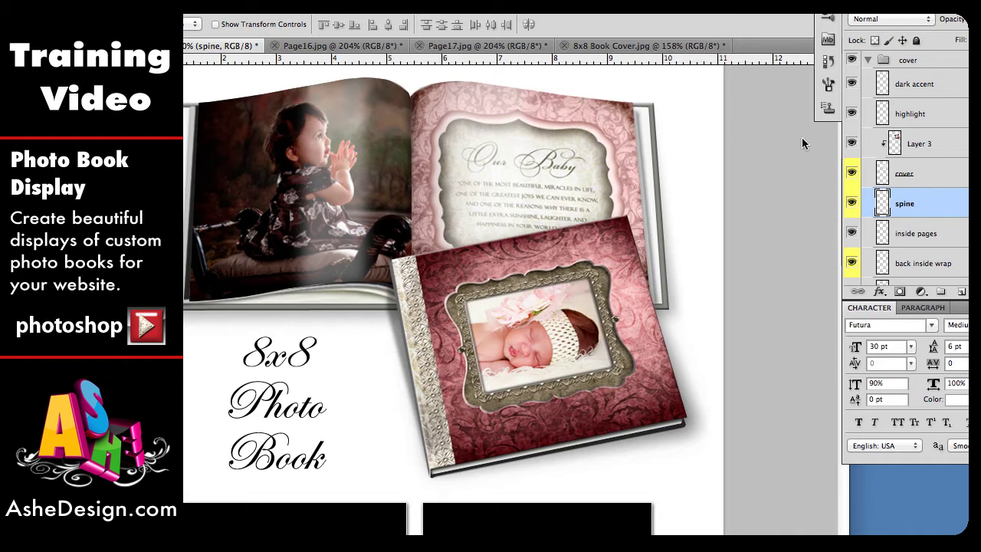
left_click(644, 46)
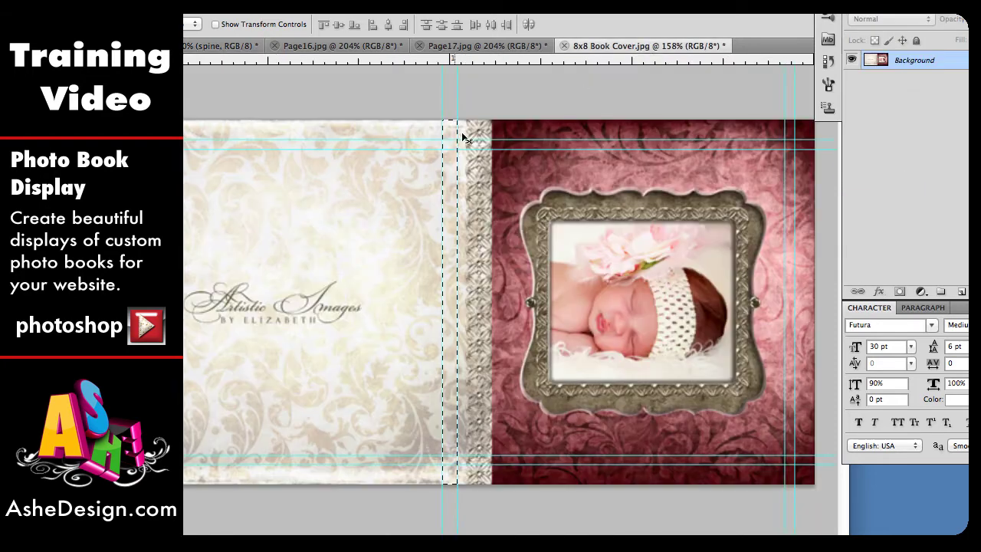
key("m")
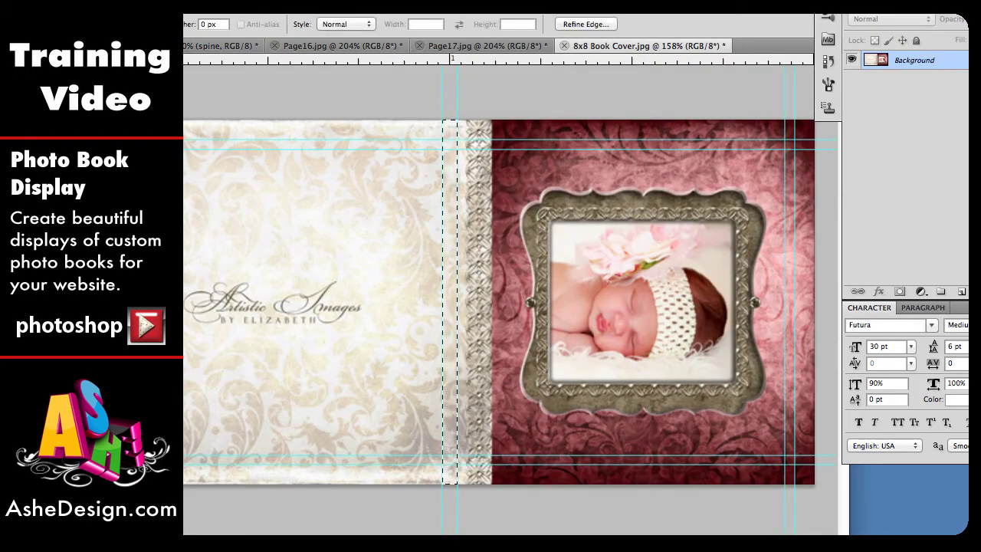
left_click(440, 118)
left_click_drag(440, 118, 458, 238)
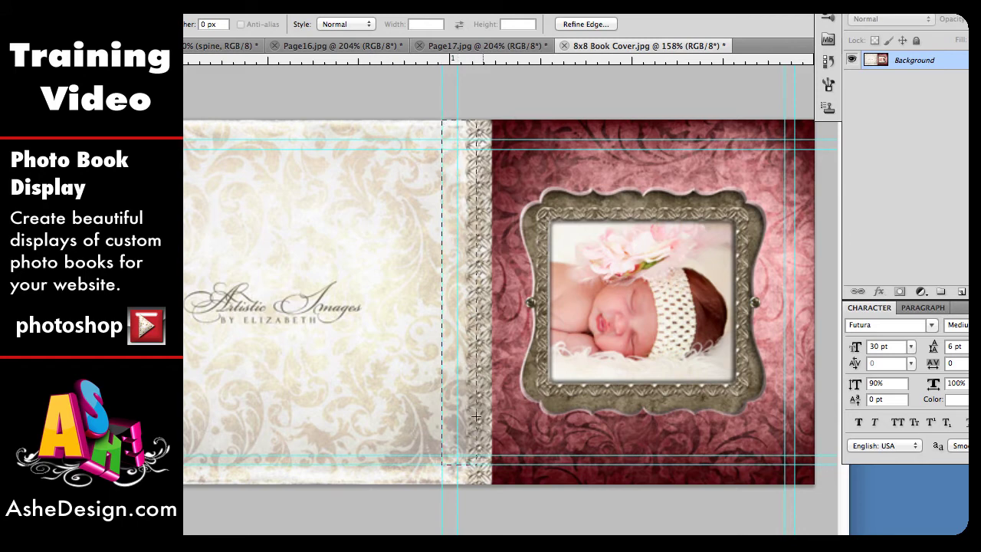
left_click_drag(476, 416, 455, 488)
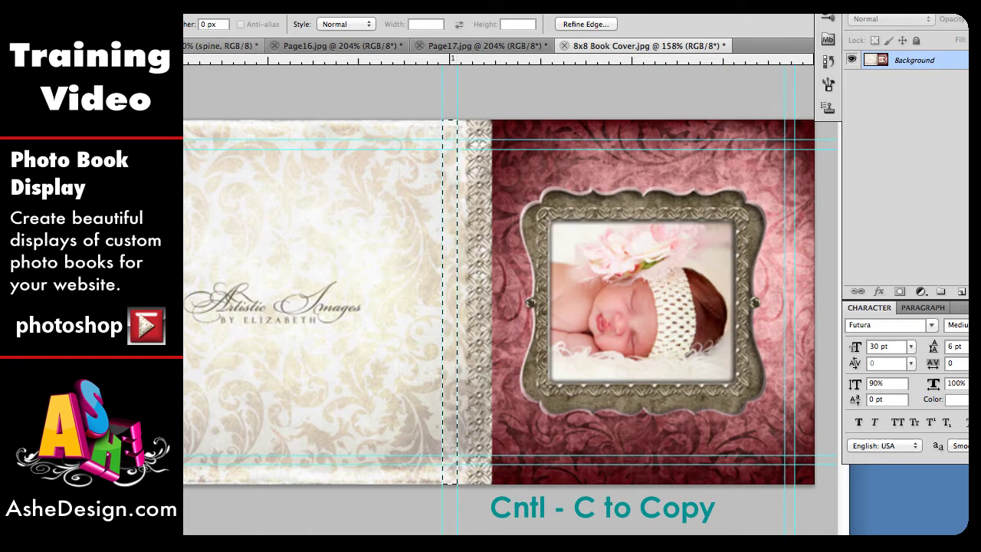
- Paste the spine strip above the spine layer in Square Photo Book.psd and move it onto the closed book's spine
key("ctrl+Tab")
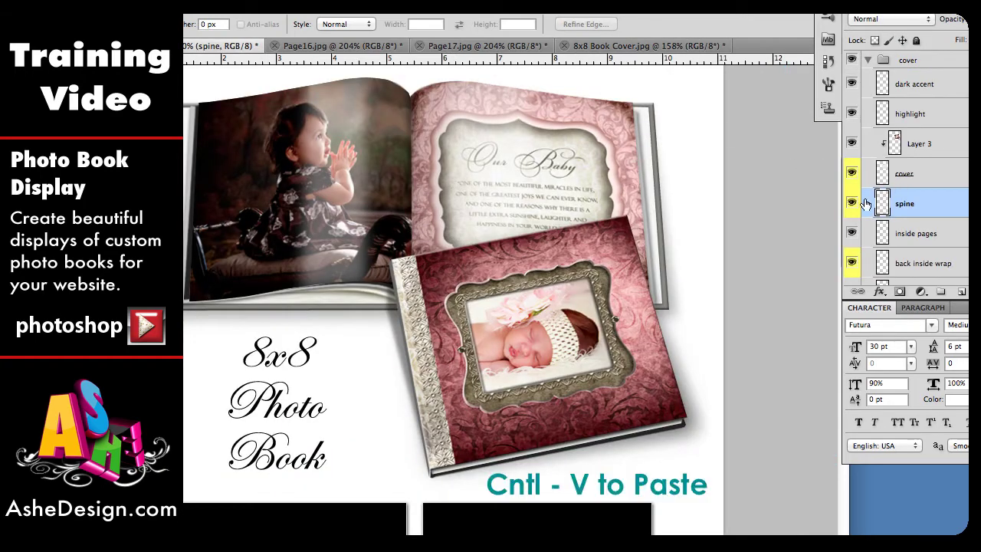
key("ctrl+v")
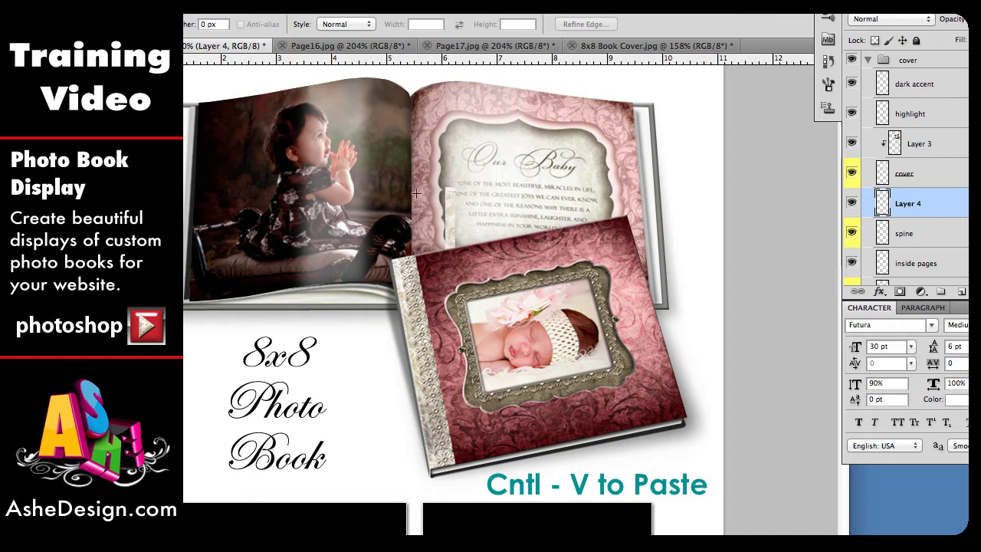
key("v")
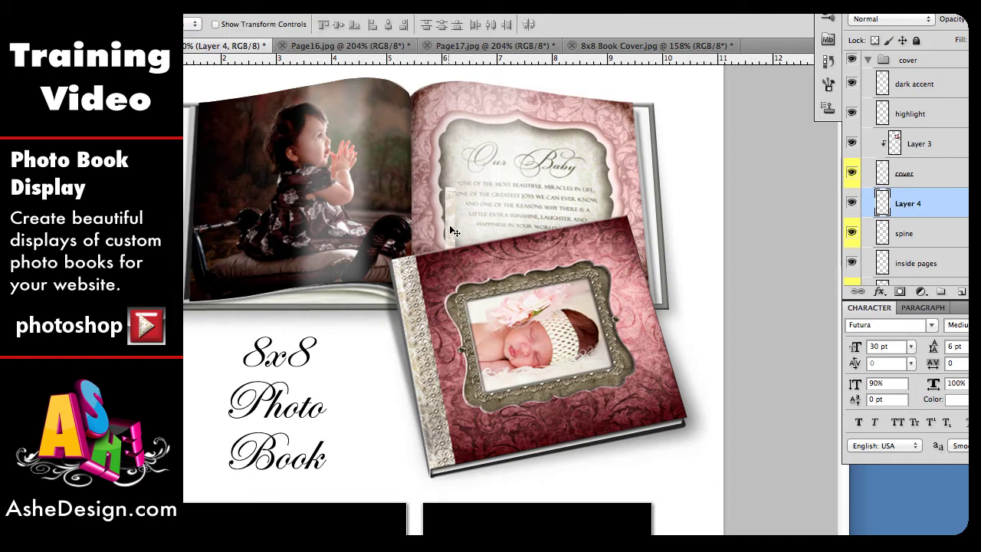
left_click_drag(453, 231, 398, 301)
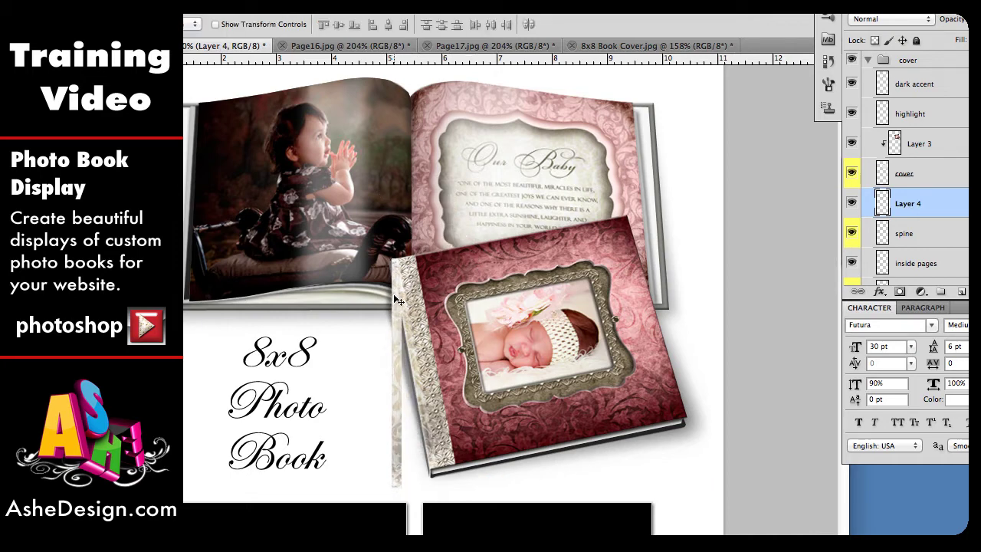
- Clip the pasted spine strip on Layer 4 to the spine layer with a clipping mask
left_click(922, 225)
left_click(927, 206)
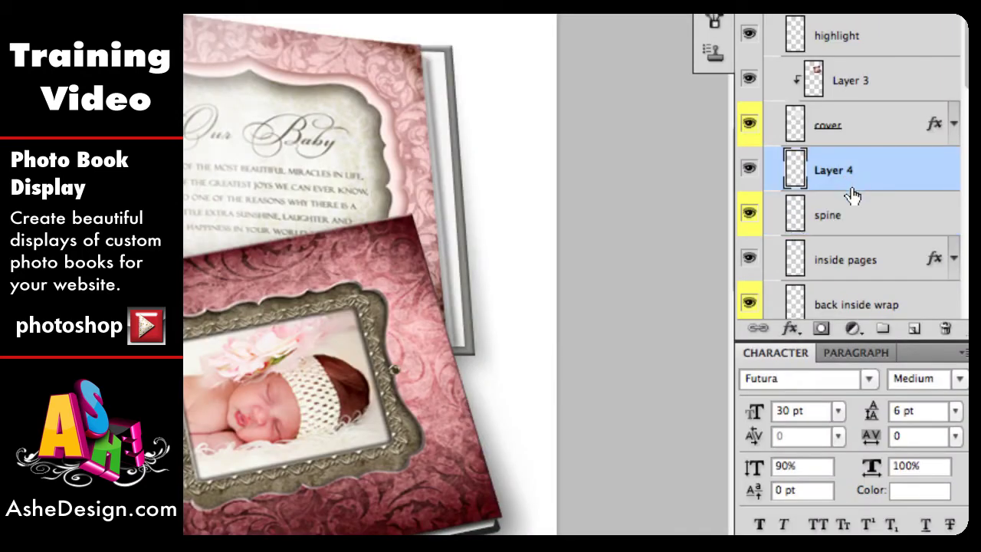
right_click(851, 184)
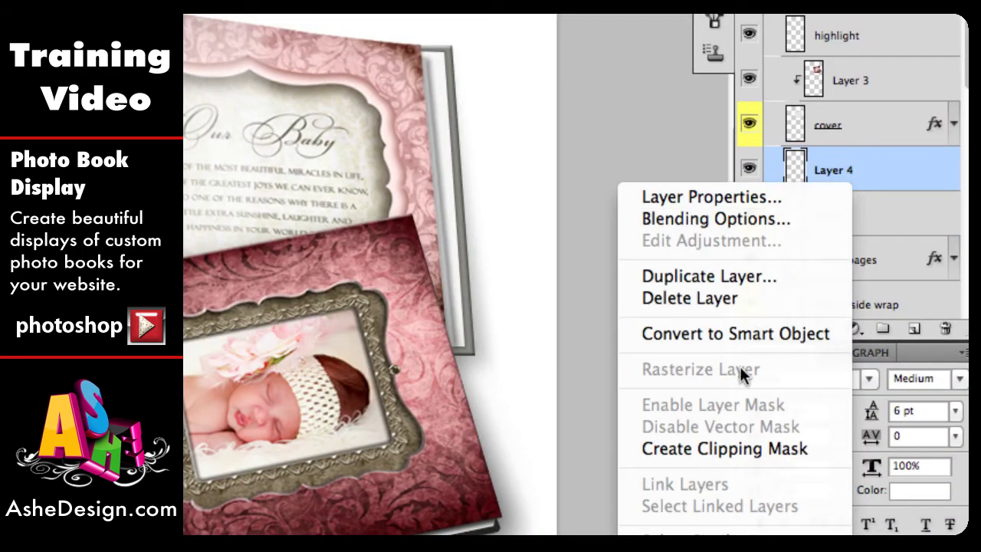
left_click(729, 449)
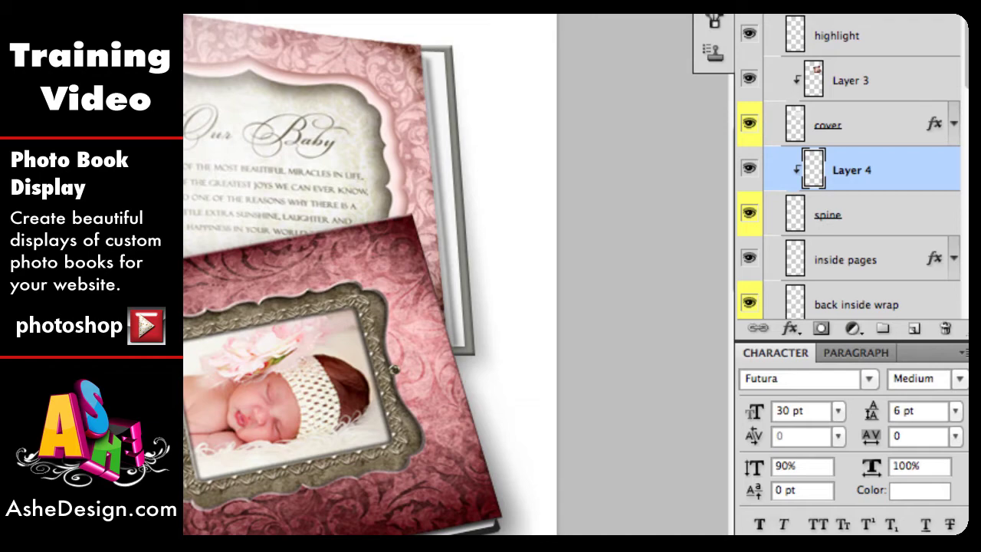
- Start a Distort transform on the spine strip and fit its top end to the upper end of the closed book's spine
key("ctrl+plus")
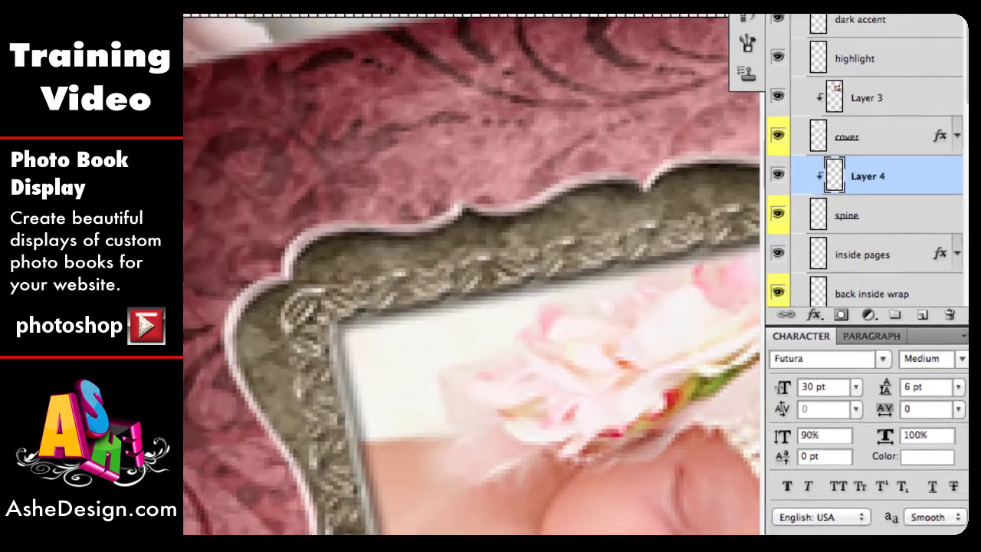
scroll(186, 422, "left", 3)
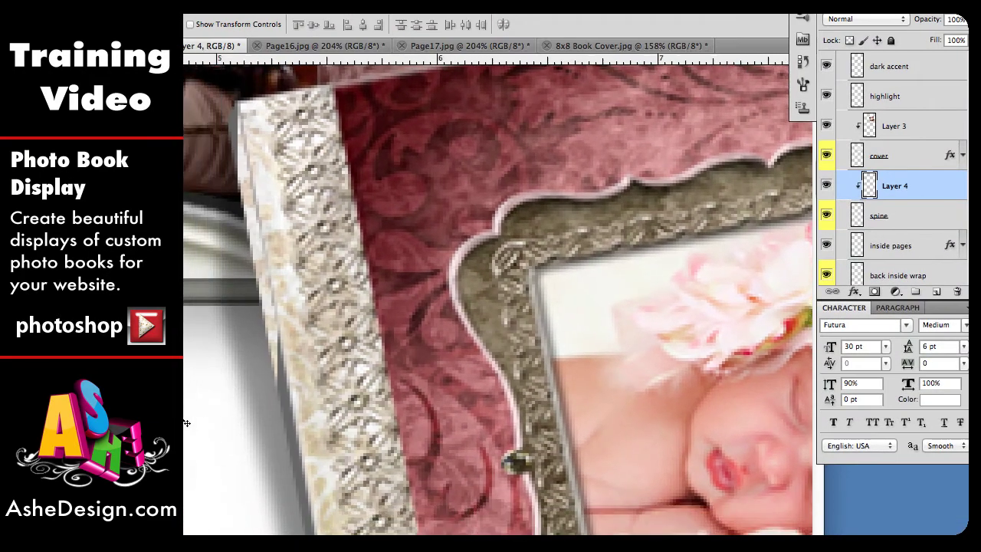
scroll(186, 422, "left", 3)
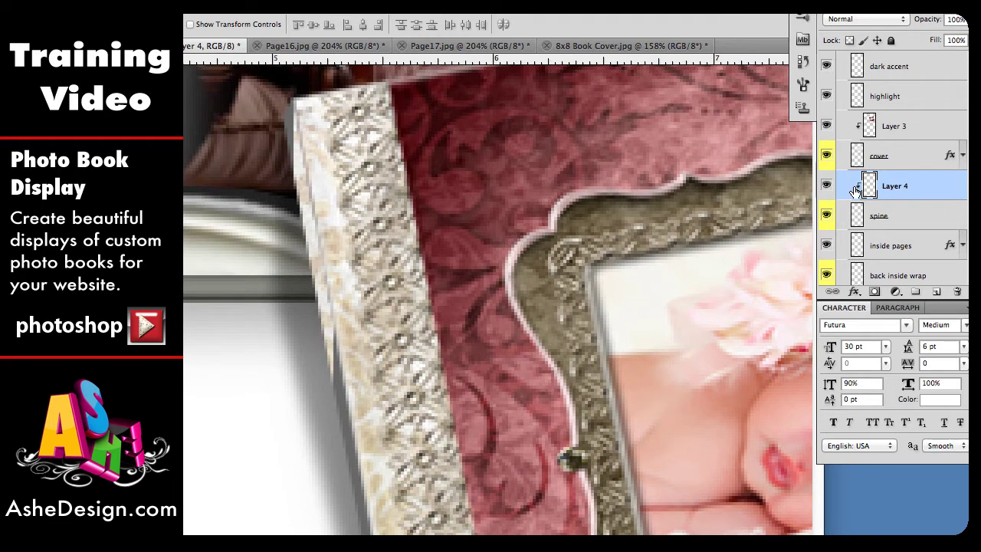
key("ctrl+t")
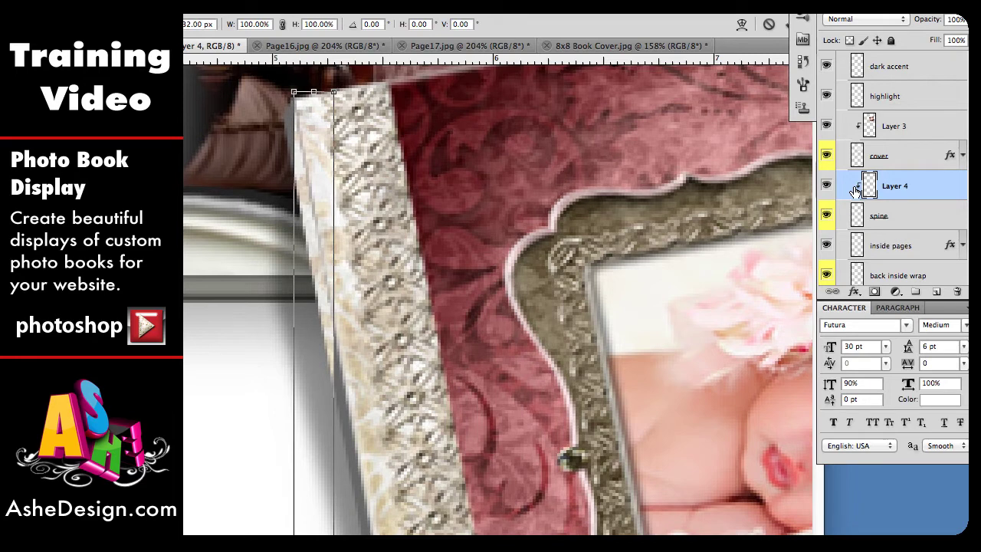
right_click(313, 110)
left_click(347, 188)
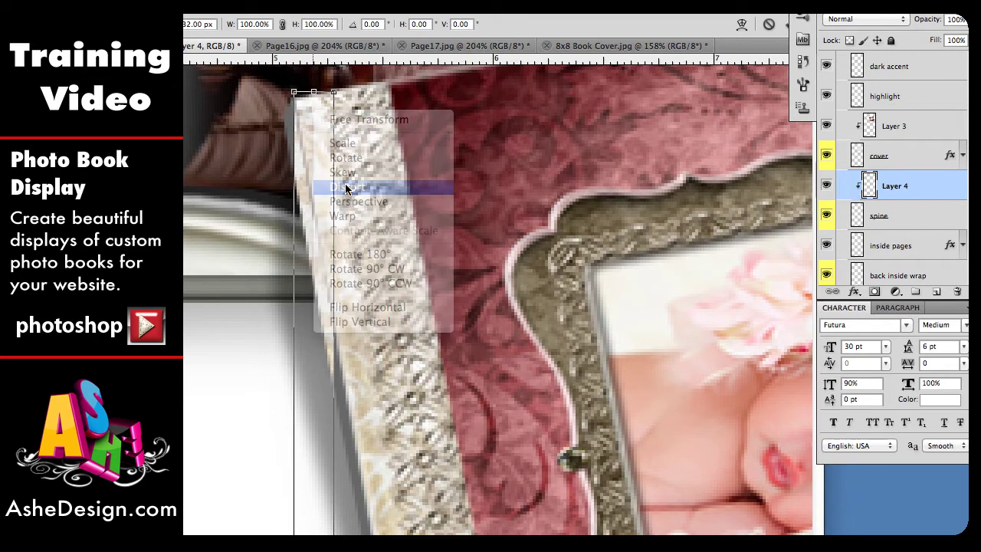
mouse_move(295, 93)
left_mouse_down()
mouse_move(279, 111)
mouse_move(310, 107)
mouse_move(295, 105)
mouse_move(300, 96)
left_mouse_up()
- Distort the spine strip's two lower corners to meet the bottom of the closed book's spine, and apply the transform
scroll(350, 344, "down", 10)
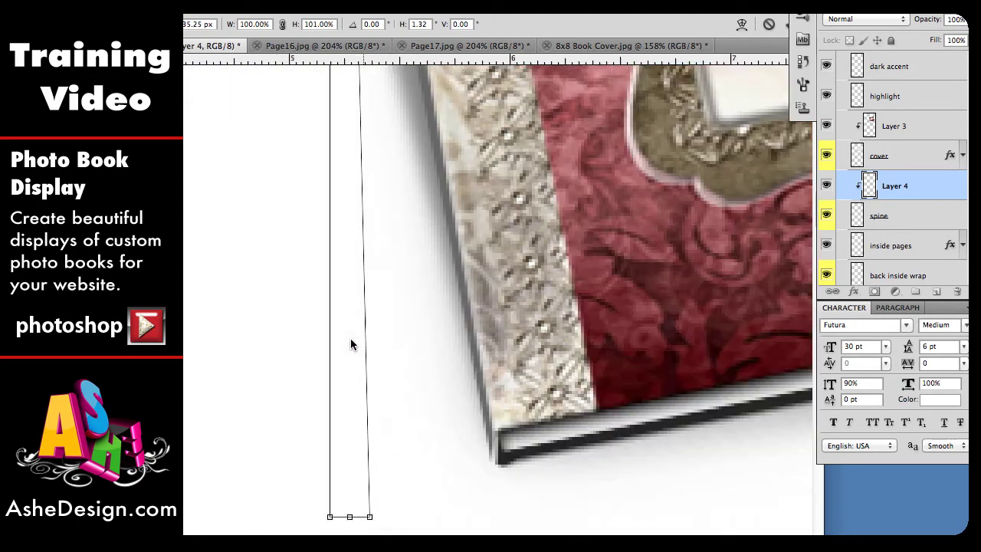
left_click_drag(373, 424, 501, 333)
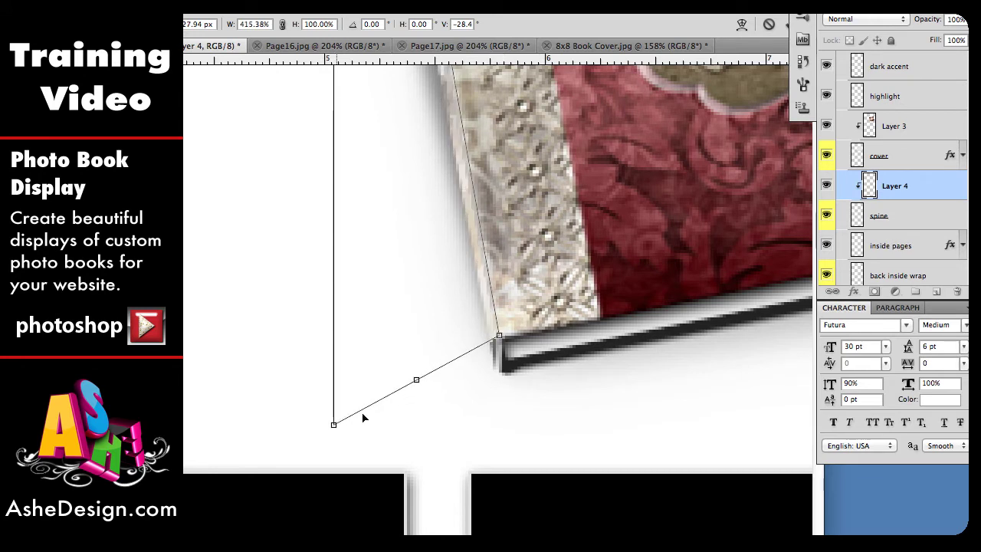
left_click_drag(334, 425, 497, 395)
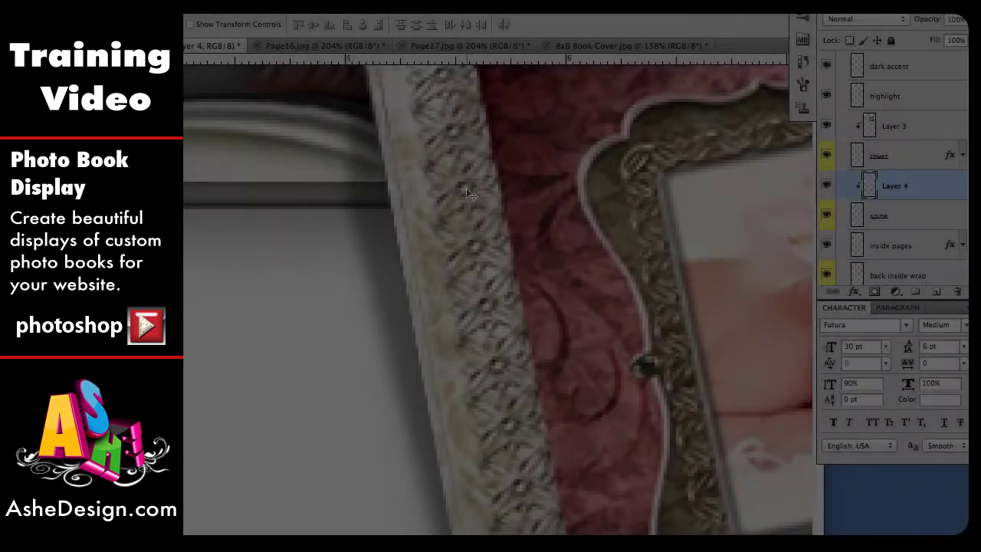
scroll(467, 194, "down", 3)
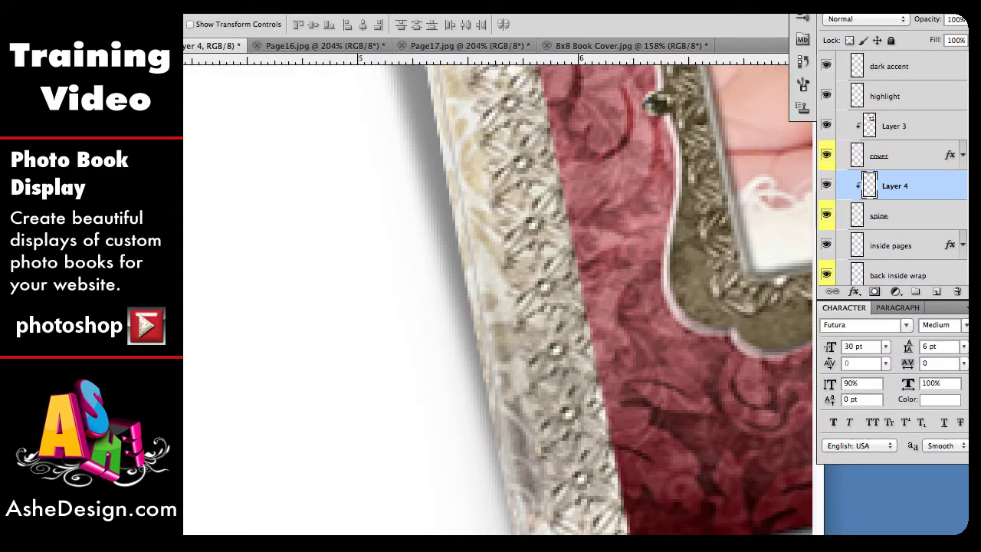
key("ctrl+0")
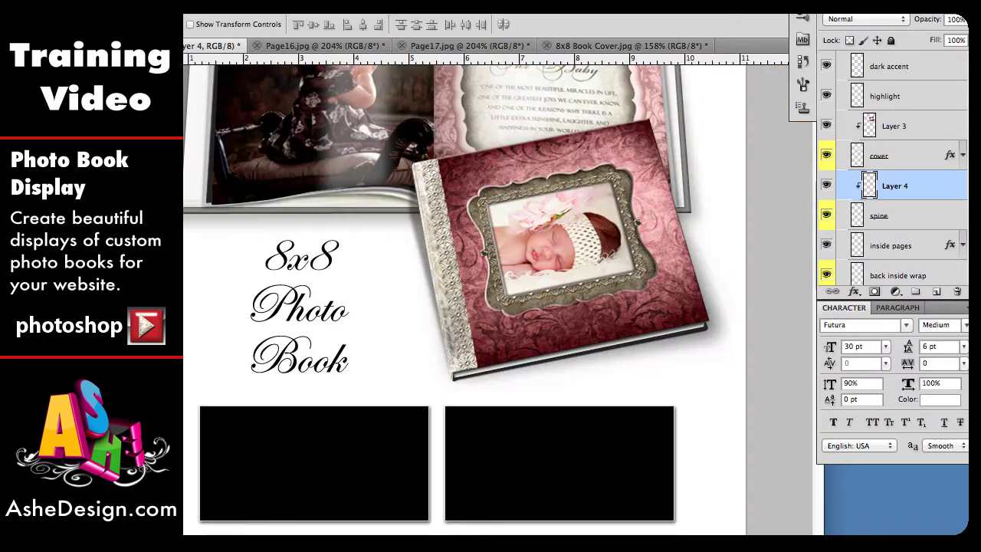
- Make the back inside wrap layer active, and copy the full-height back cover area of 8x8 Book Cover.jpg using the Rectangular Marquee
scroll(418, 362, "right", 3)
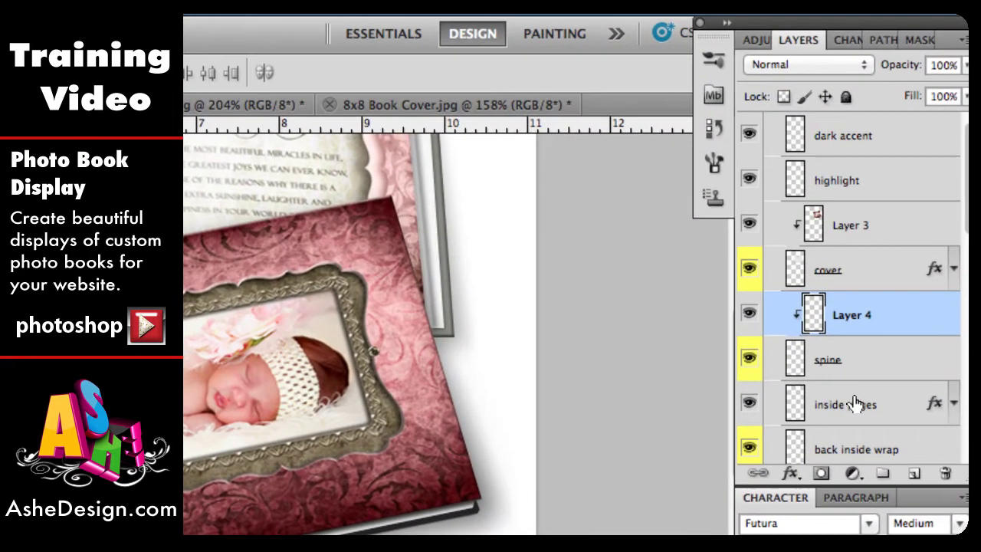
scroll(897, 245, "down", 2)
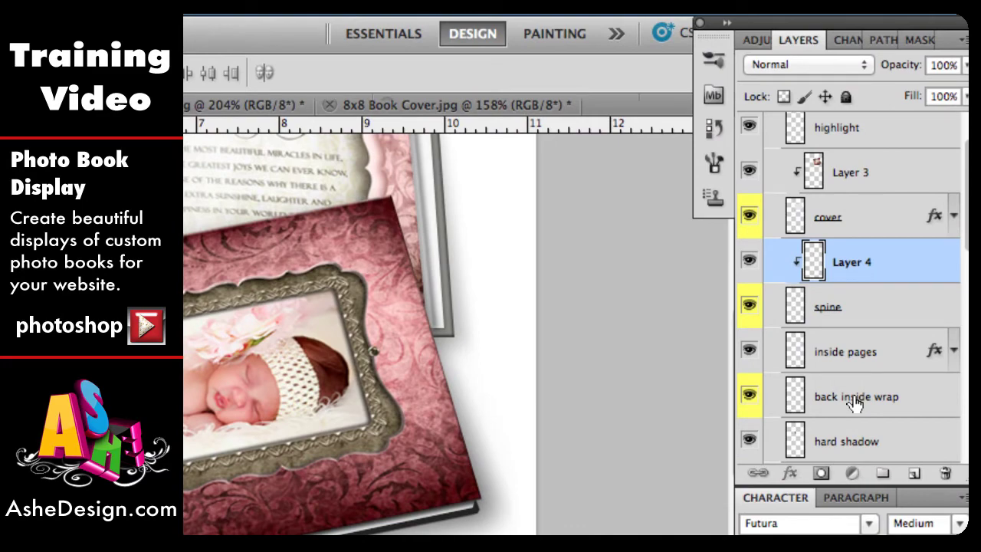
left_click(854, 398)
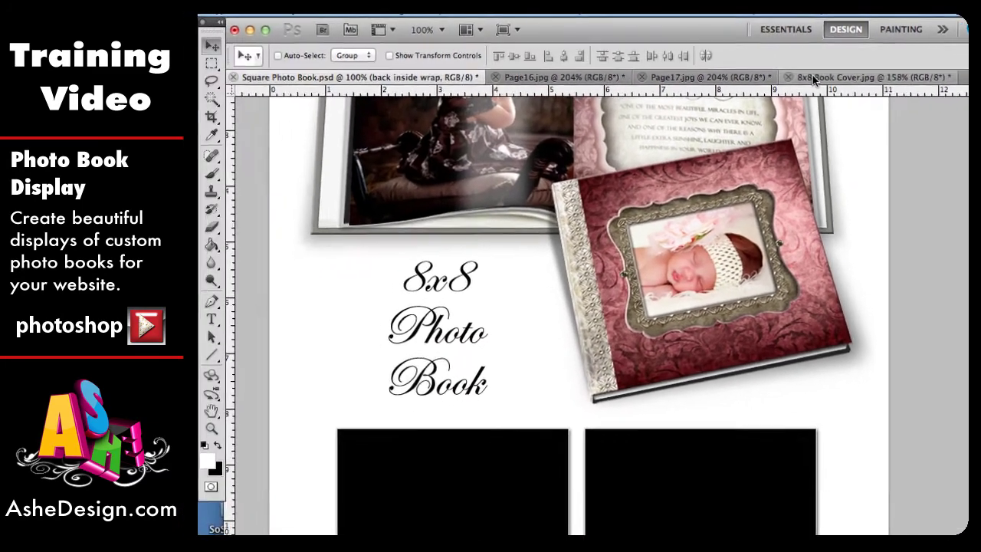
left_click(543, 94)
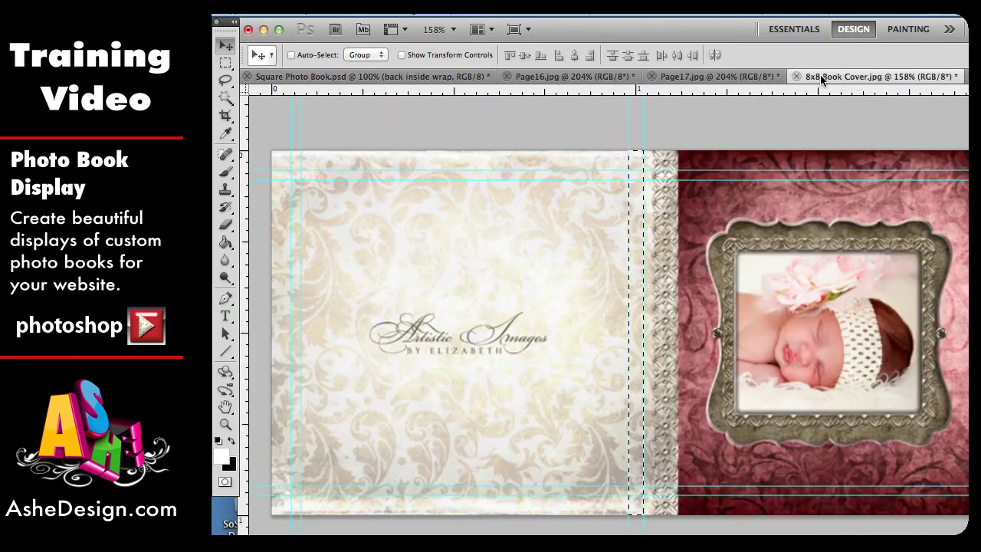
left_click(225, 62)
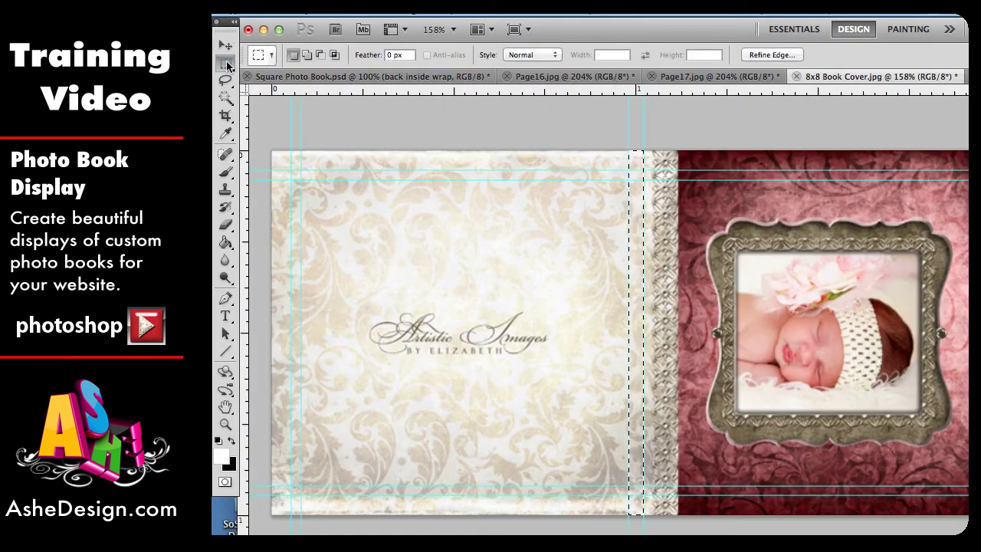
left_click(266, 143)
left_click_drag(361, 242, 624, 525)
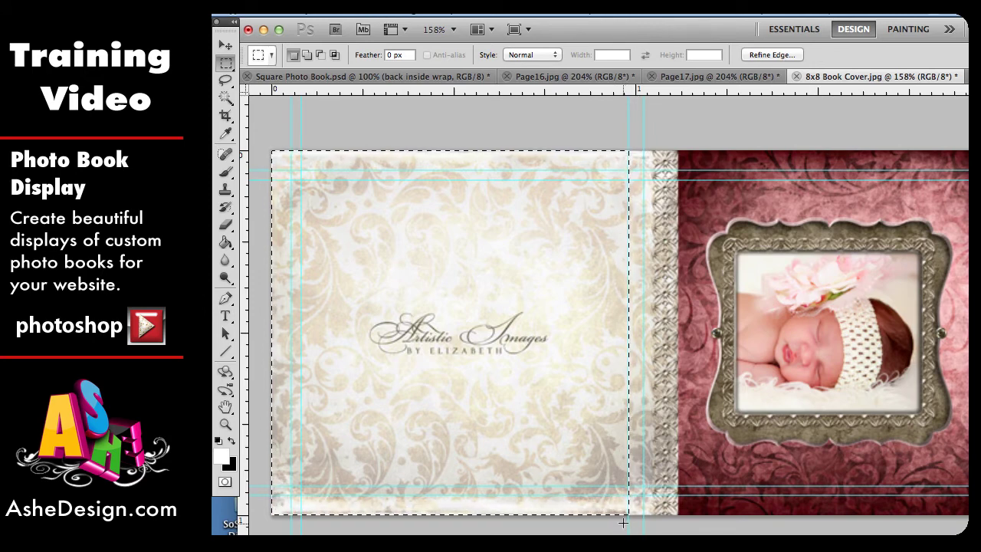
- Paste the back cover into Square Photo Book.psd clipped to the back inside wrap layer, and move it over the closed book's bottom edge
left_click(341, 77)
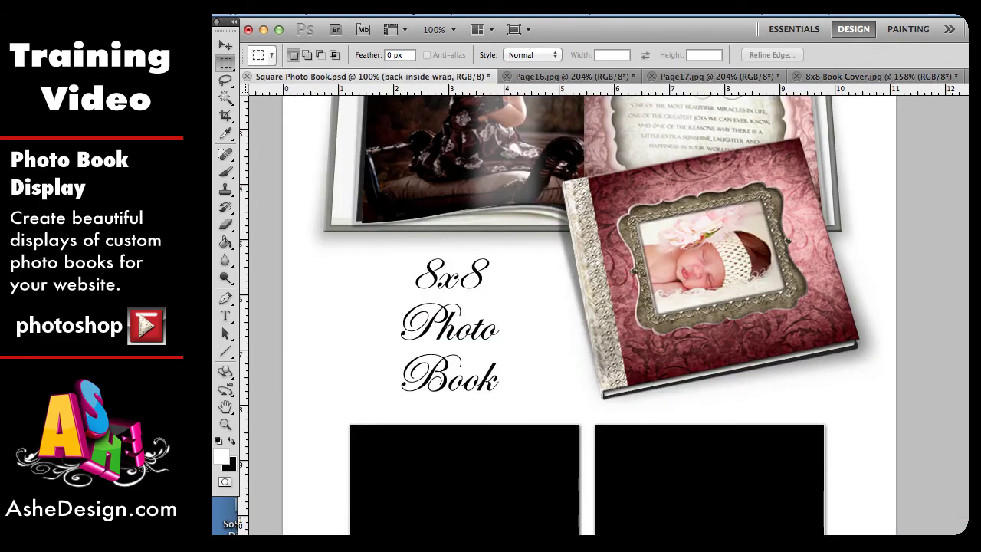
key("super+v")
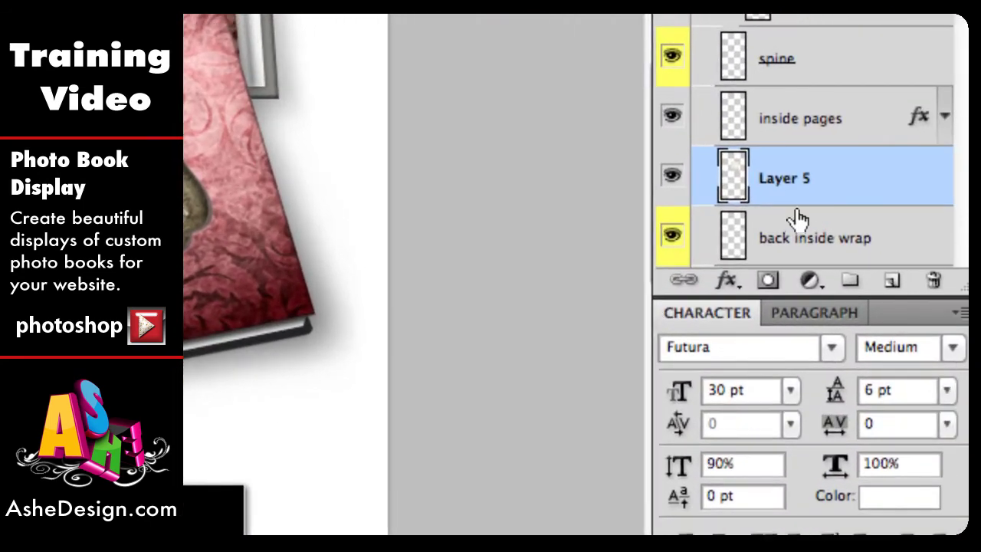
right_click(796, 200)
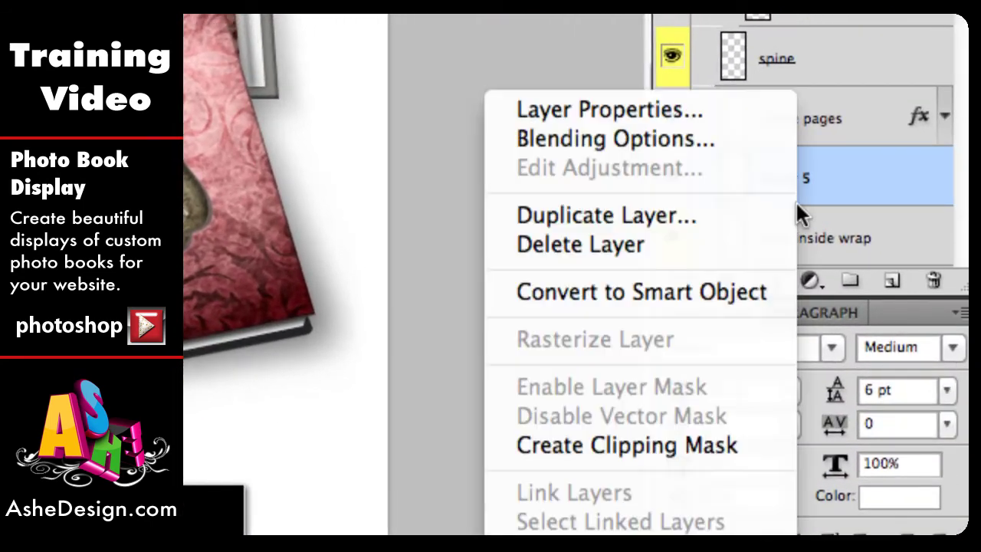
left_click(587, 448)
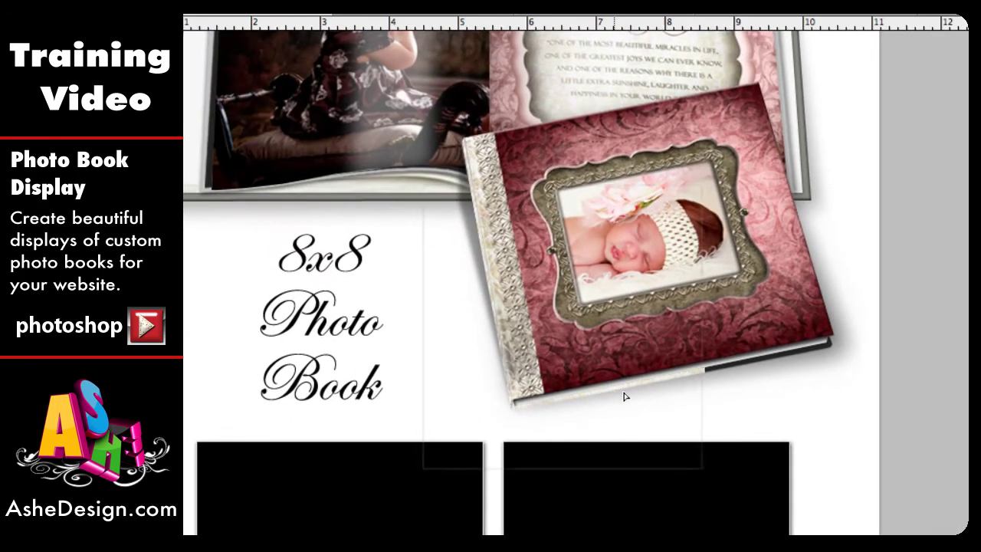
left_click_drag(688, 379, 720, 363)
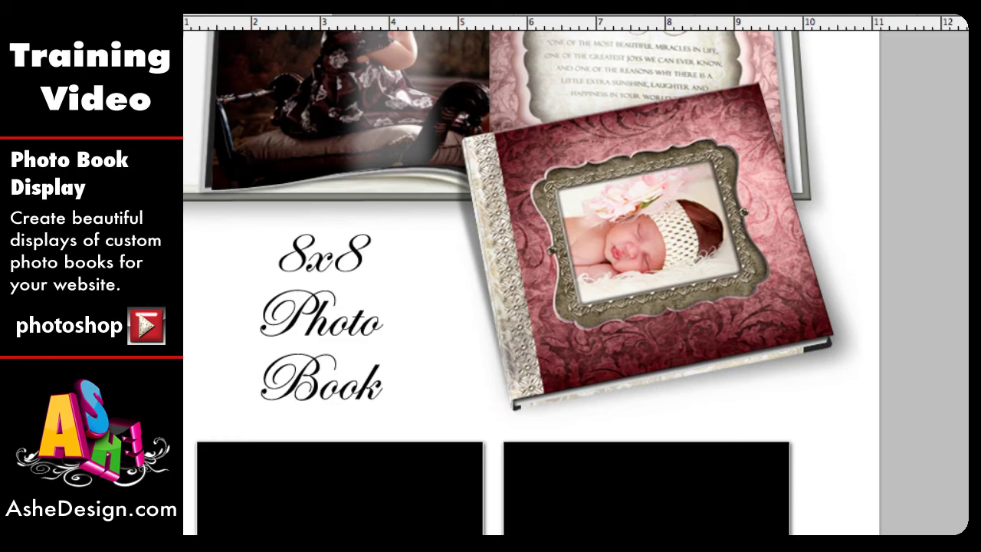
- Start a Distort transform on the back cover image and fit its lower-left corner to the closed book's lower-left corner
key("ctrl+plus")
key("ctrl+plus")
scroll(568, 498, "down", 5)
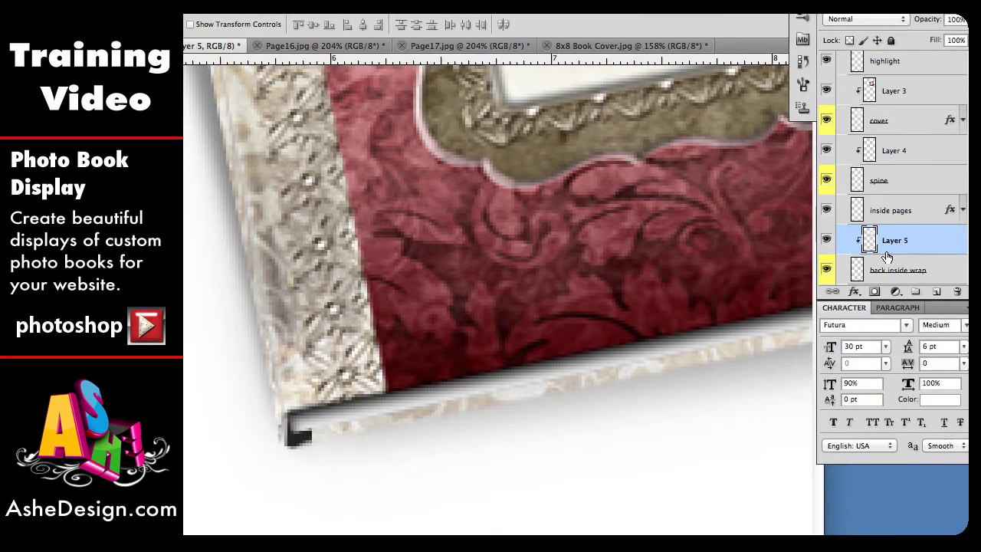
key("ctrl+t")
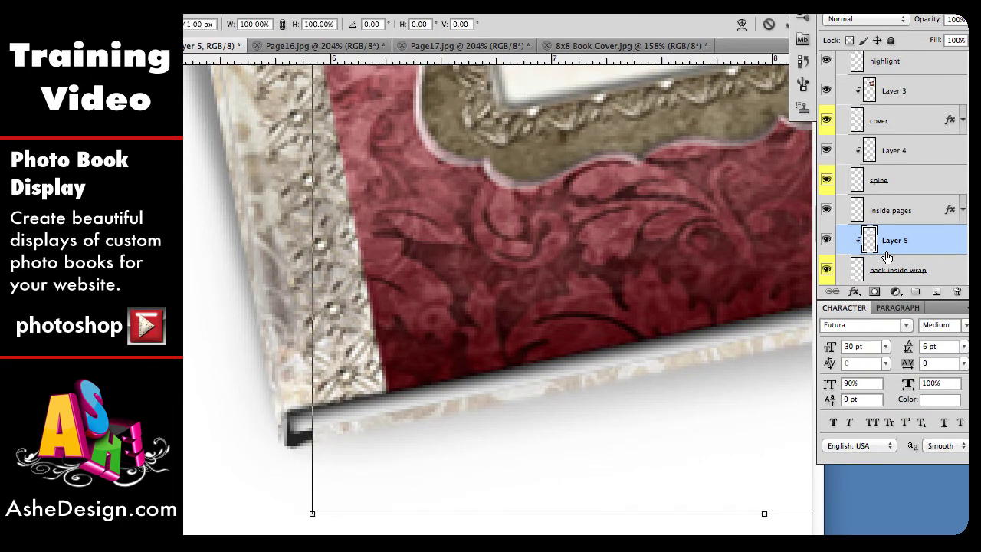
scroll(630, 247, "down", 3)
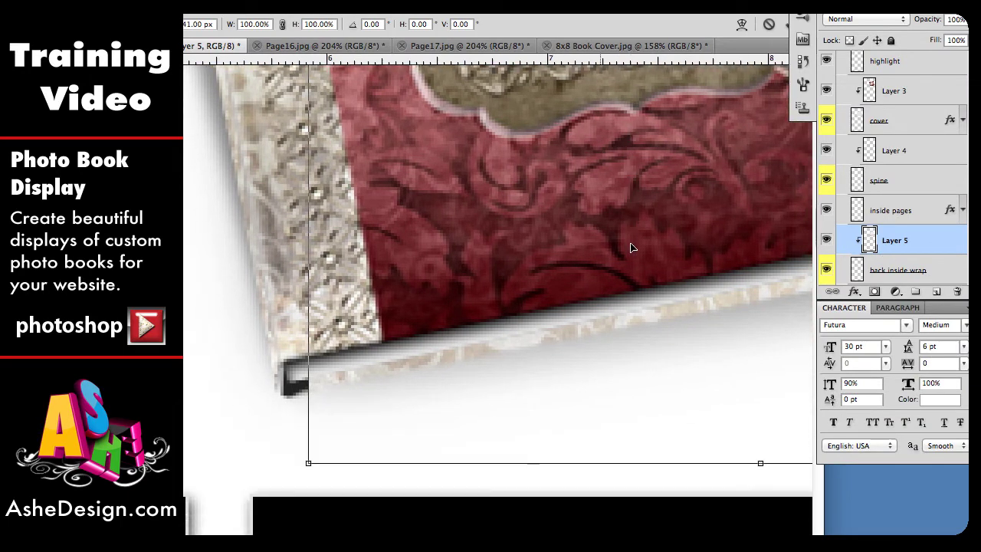
right_click(576, 353)
left_click(614, 409)
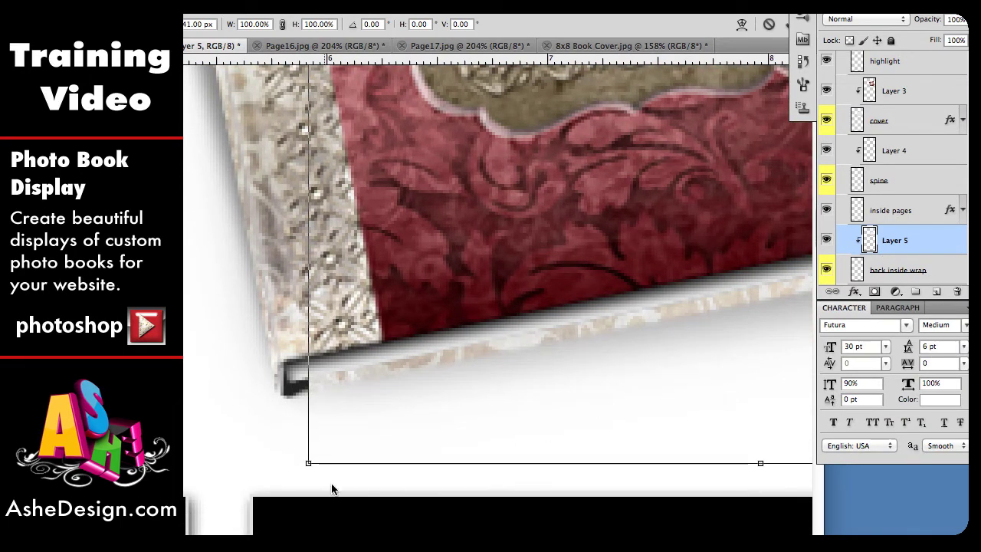
left_click_drag(308, 465, 278, 396)
- Distort the back cover image's lower-right corner to meet the back wrap's lower-right corner on the closed book
scroll(774, 345, "right", 10)
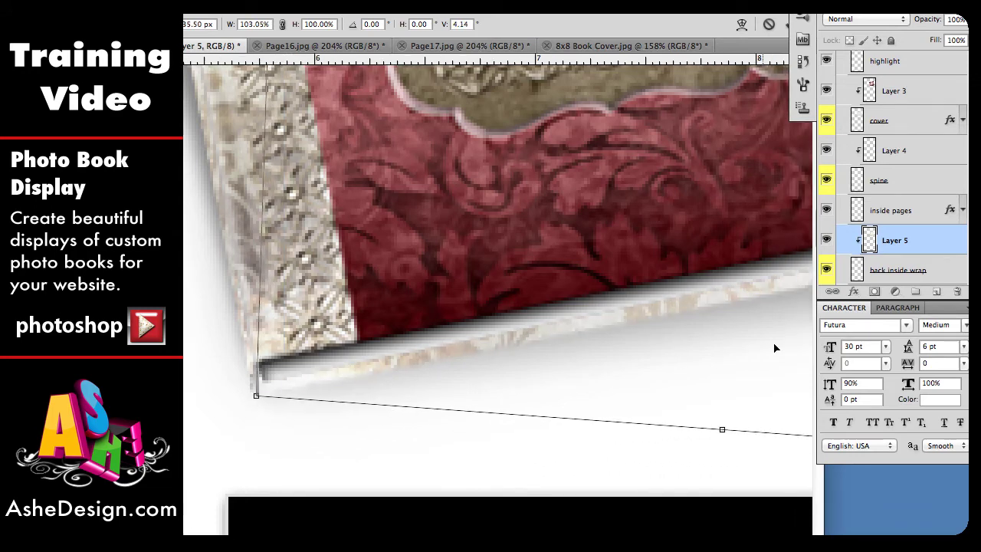
scroll(774, 349, "right", 1)
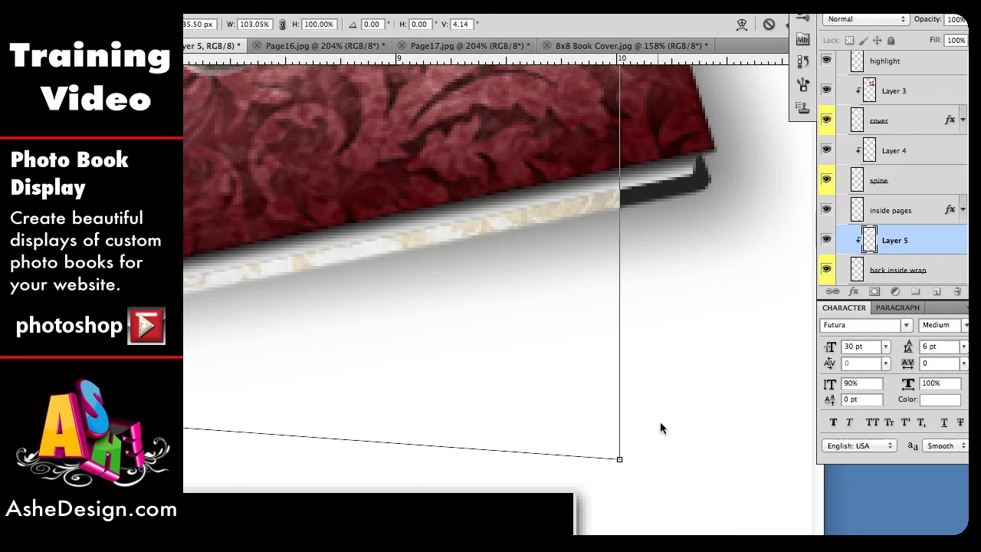
left_click_drag(619, 460, 702, 188)
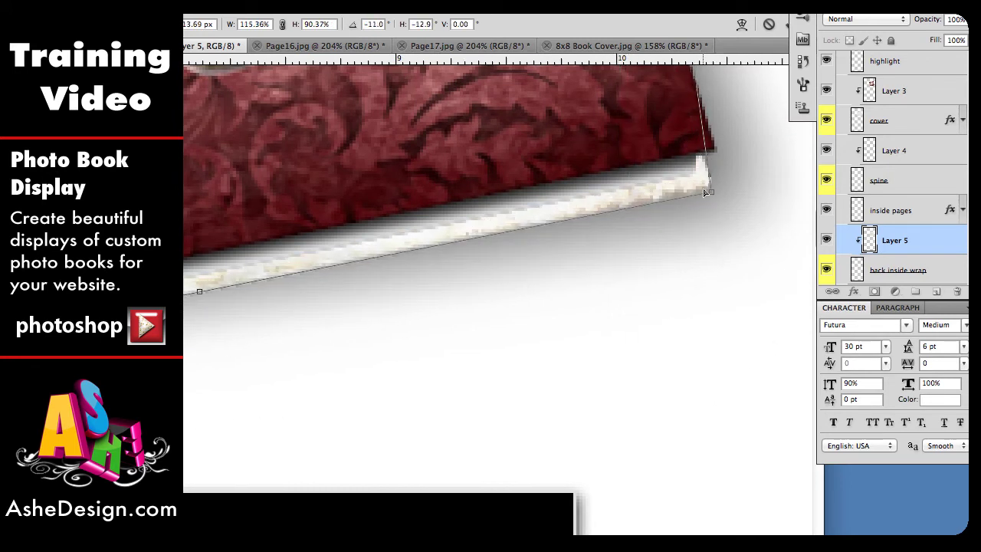
- Distort the back cover image's upper-right corner to meet the closed book's upper-right corner
scroll(544, 223, "up", 10)
scroll(544, 222, "left", 1)
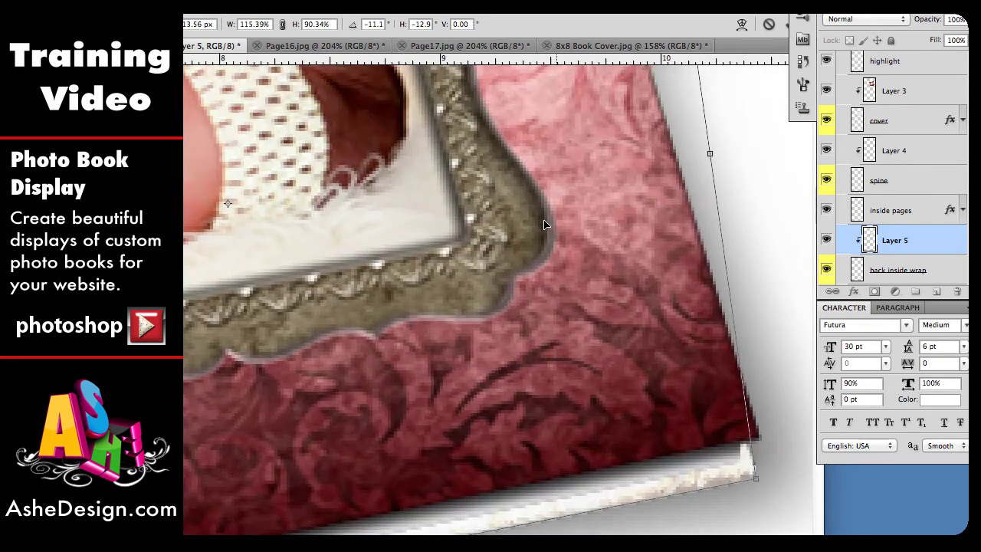
scroll(543, 224, "up", 8)
scroll(543, 224, "left", 1)
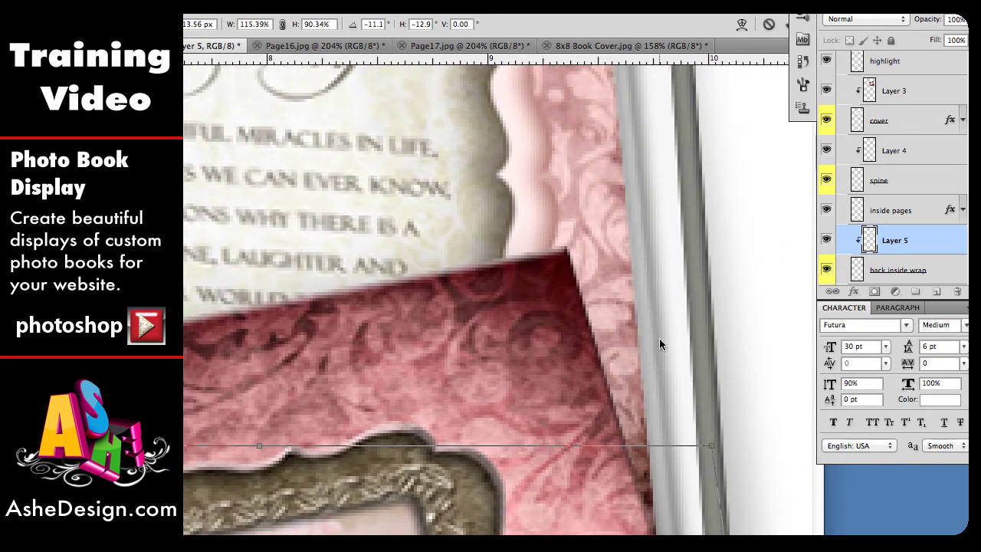
left_click_drag(711, 443, 566, 251)
- Distort the back cover image's upper-left corner to meet the closed book's upper-left corner and apply the transform
scroll(566, 251, "left", 1)
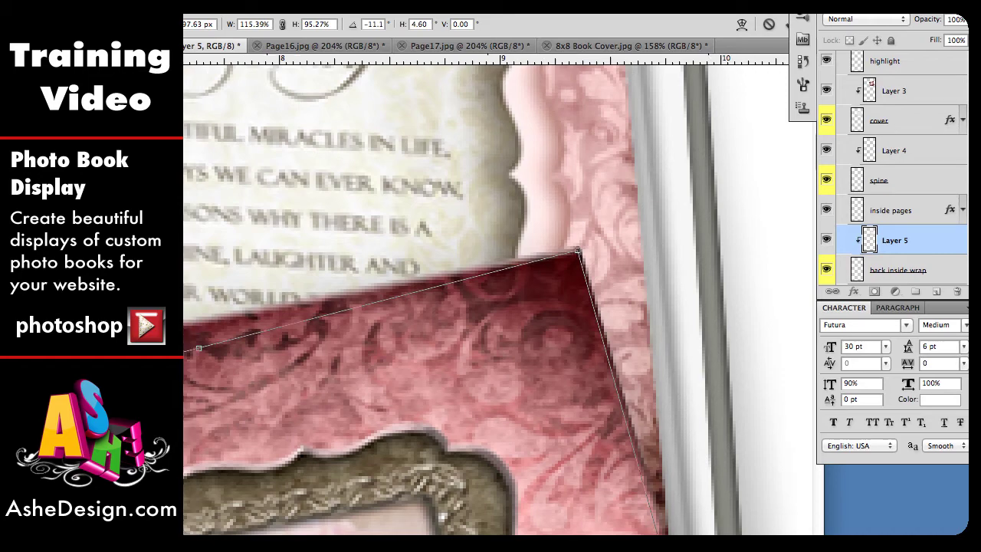
scroll(566, 250, "left", 10)
scroll(566, 251, "down", 2)
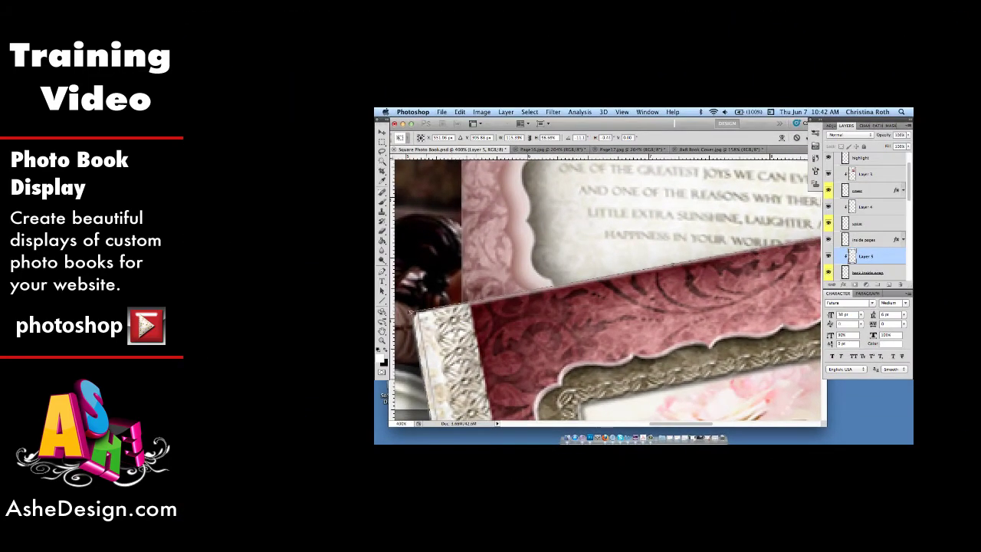
left_click_drag(412, 313, 417, 315)
key("Return")
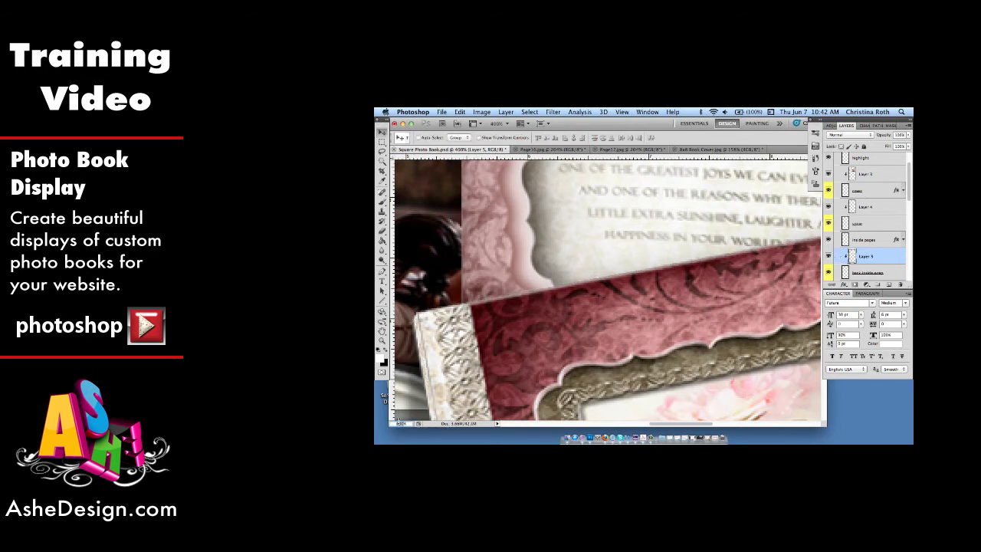
key("super+1")
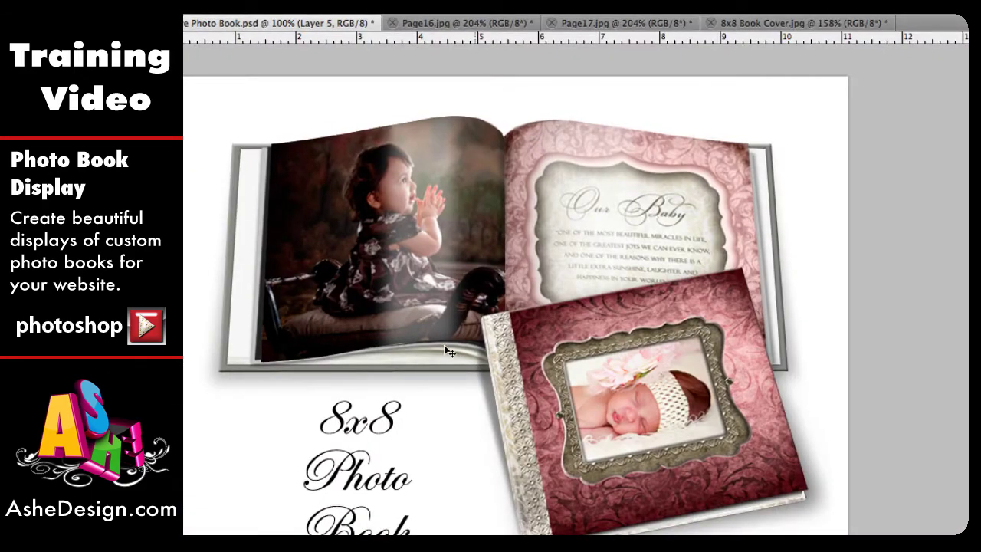
scroll(445, 350, "down", 3)
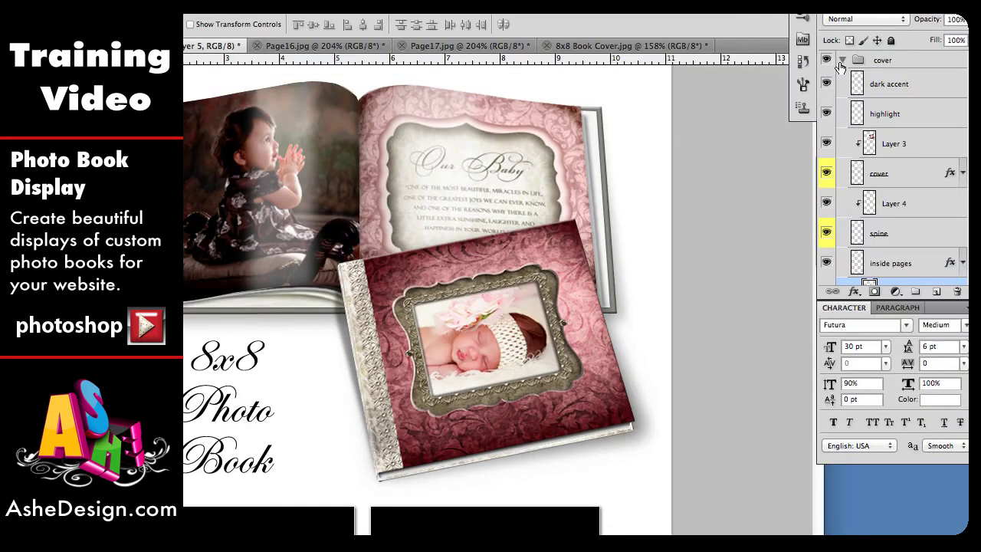
- Collapse the cover group, expand the Open Cover & Inside Pages group, and select its open book base layer
left_click(790, 59)
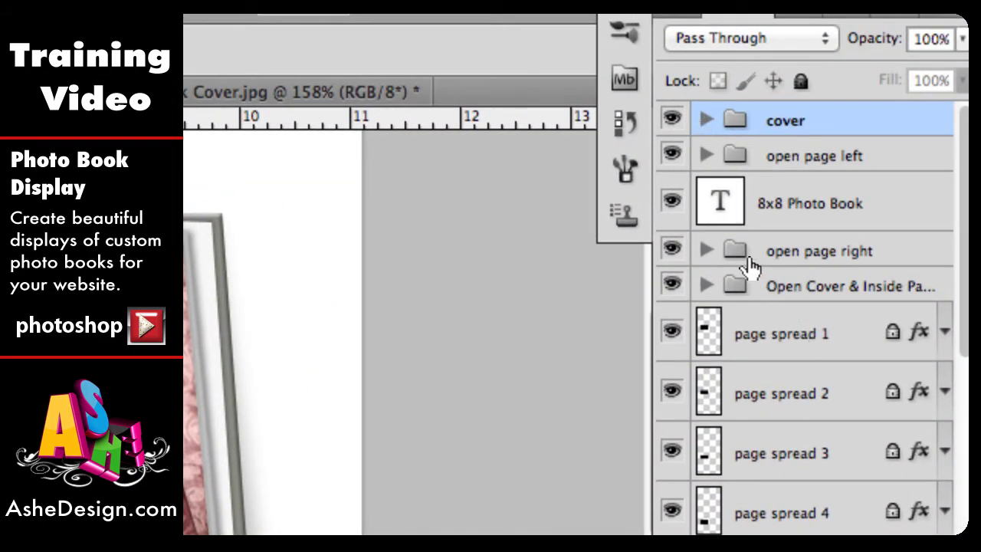
left_click(705, 286)
scroll(854, 422, "down", 5)
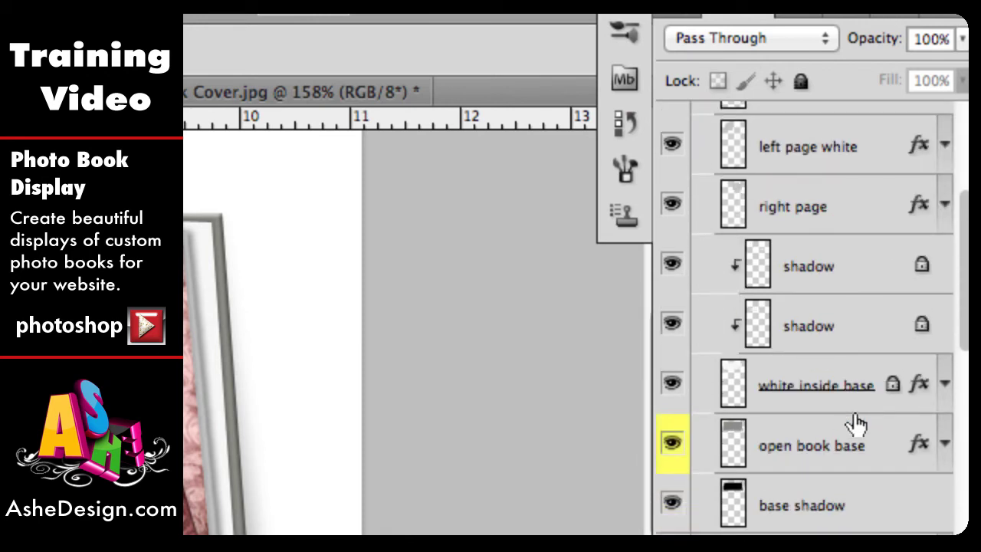
scroll(800, 354, "up", 5)
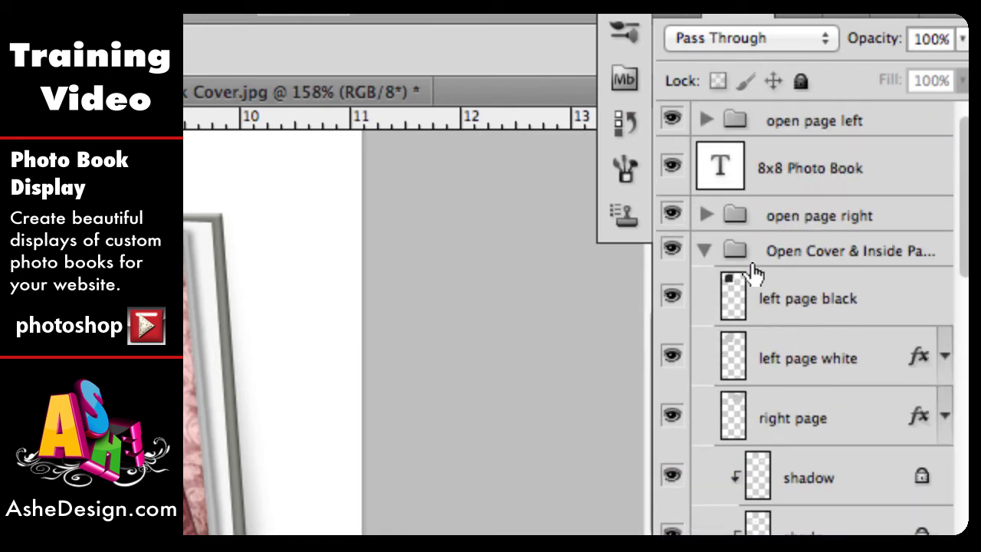
scroll(813, 433, "down", 3)
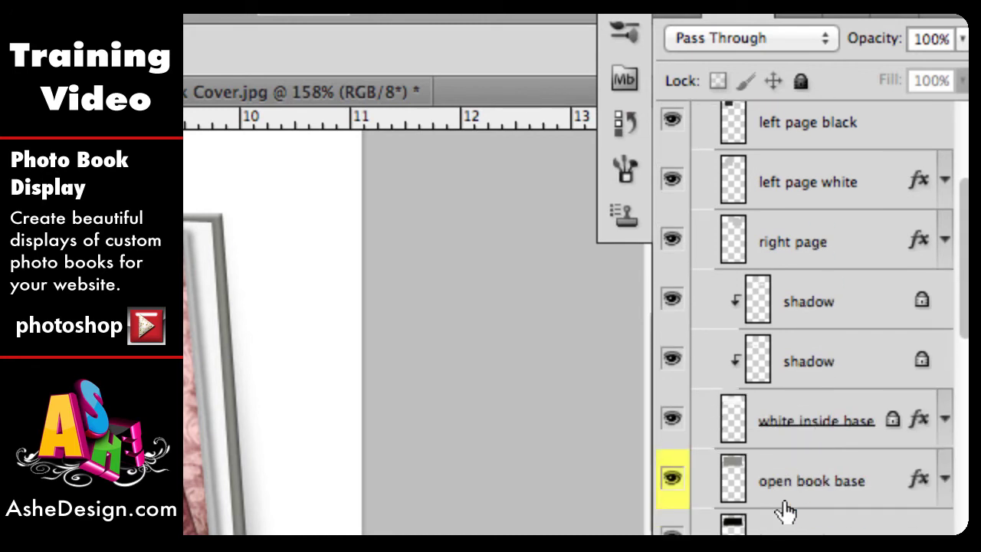
left_click(846, 491)
scroll(847, 493, "down", 3)
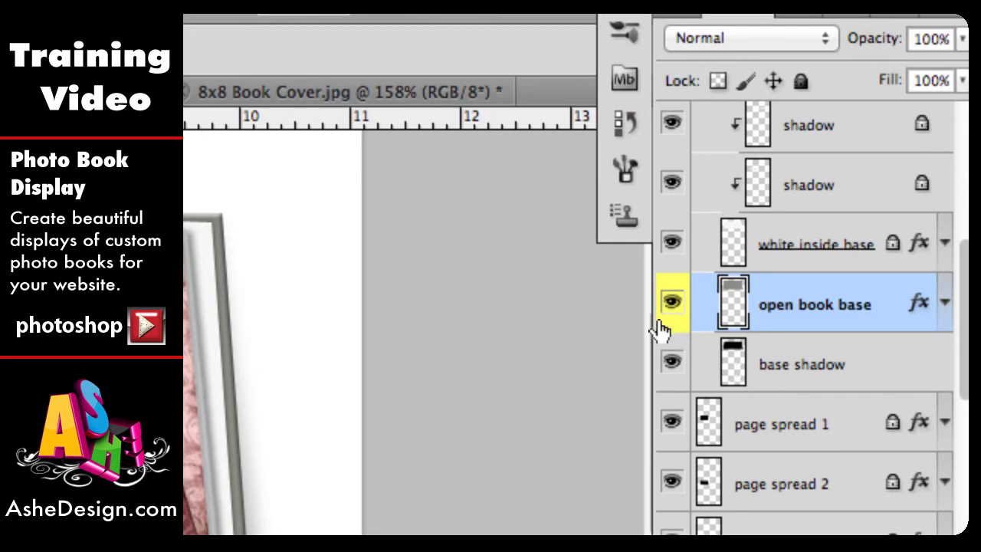
- Select and copy the entire 8x8 Book Cover.jpg image, and return to Square Photo Book.psd
left_click_drag(291, 86, 292, 83)
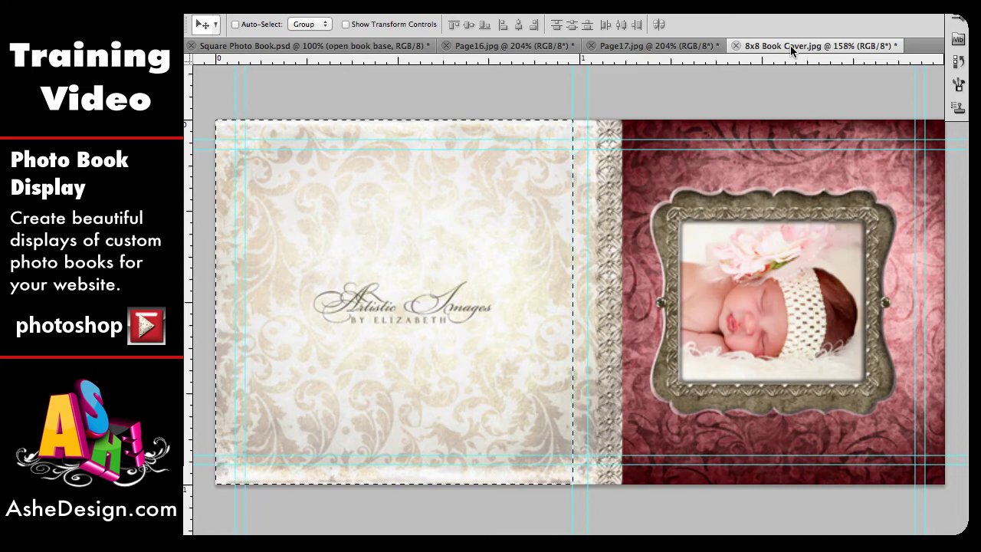
key("super+a")
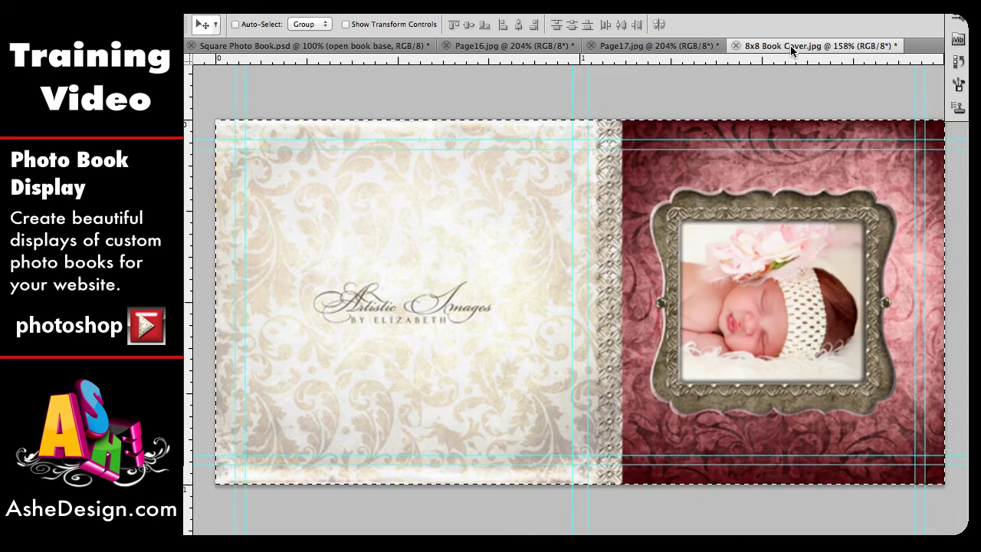
left_click(240, 46)
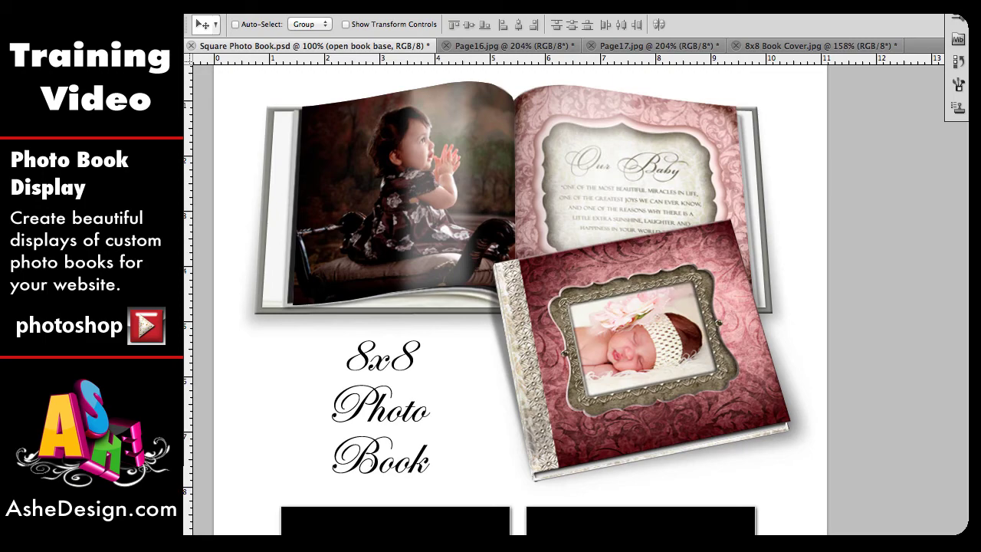
- Paste the full cover image above the open book base layer and clip it to that layer with a clipping mask
key("ctrl+v")
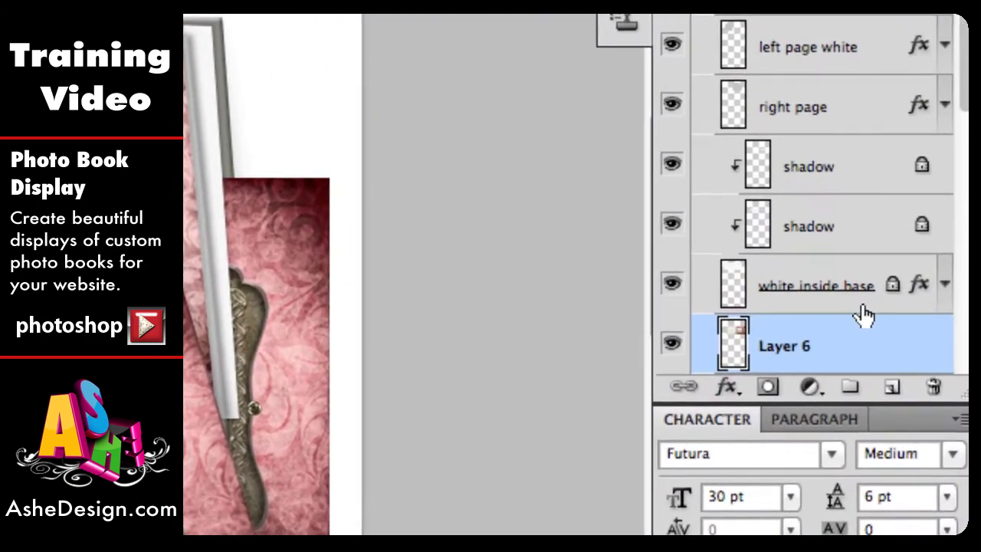
scroll(865, 314, "down", 4)
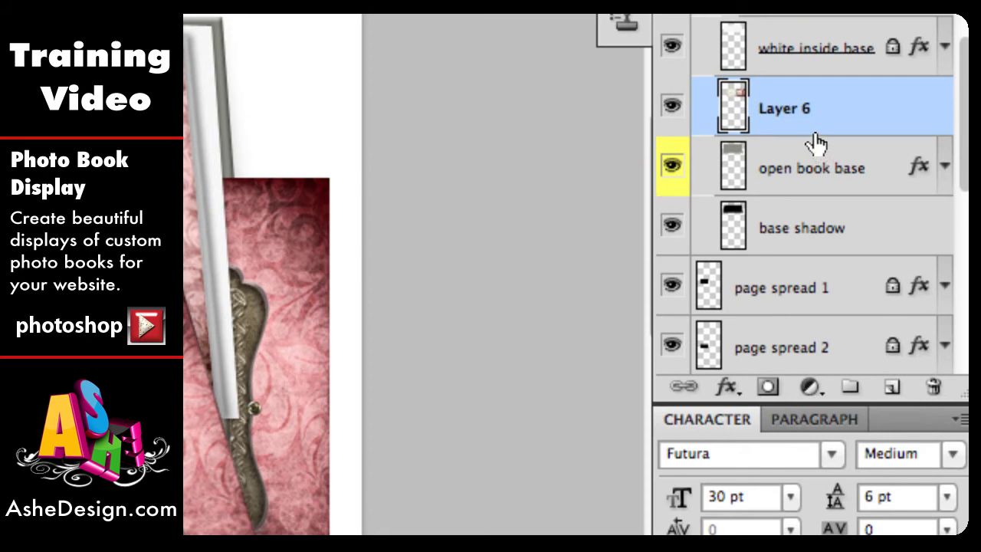
right_click(815, 129)
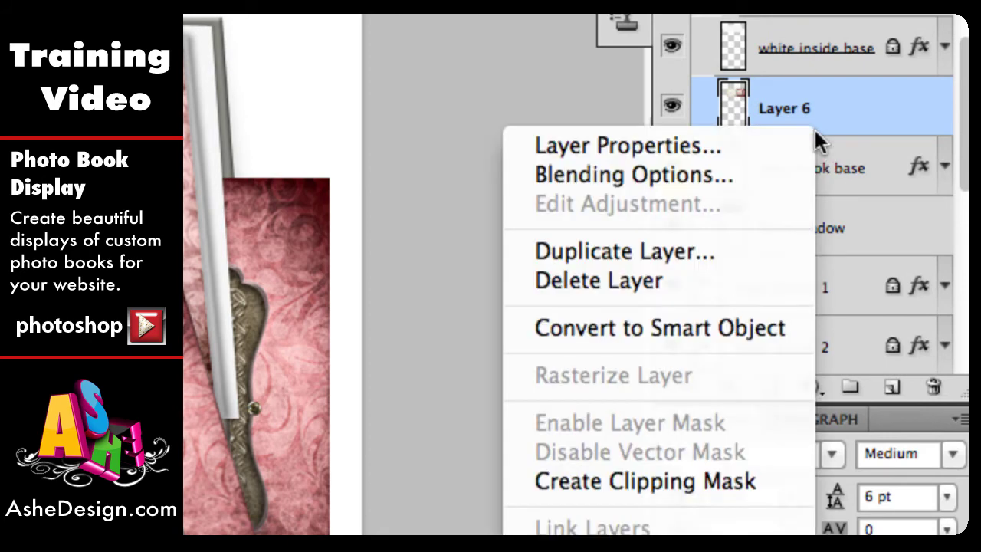
left_click(649, 480)
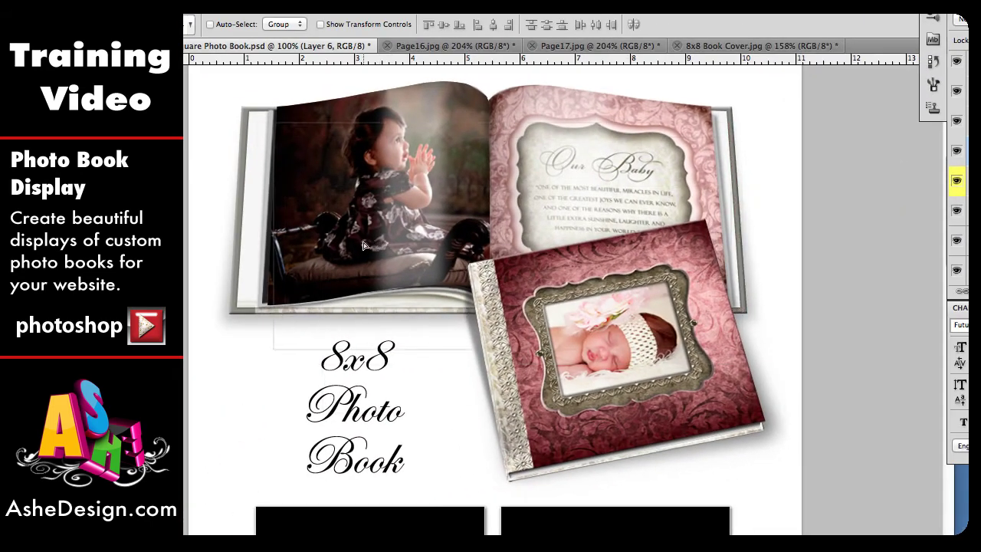
- Move the clipped cover image so that it lies over the open book
left_click_drag(321, 185, 366, 199)
right_click(366, 197)
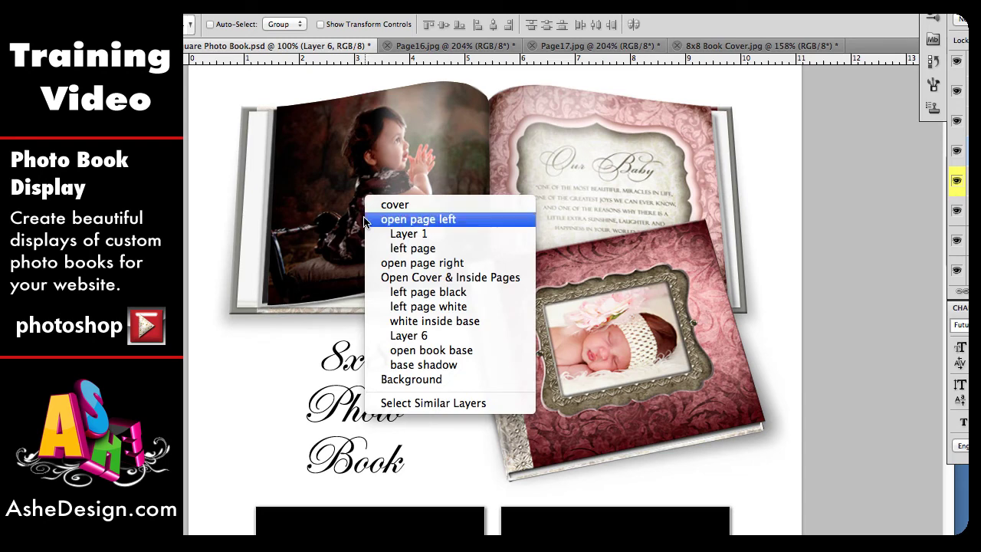
left_click(309, 310)
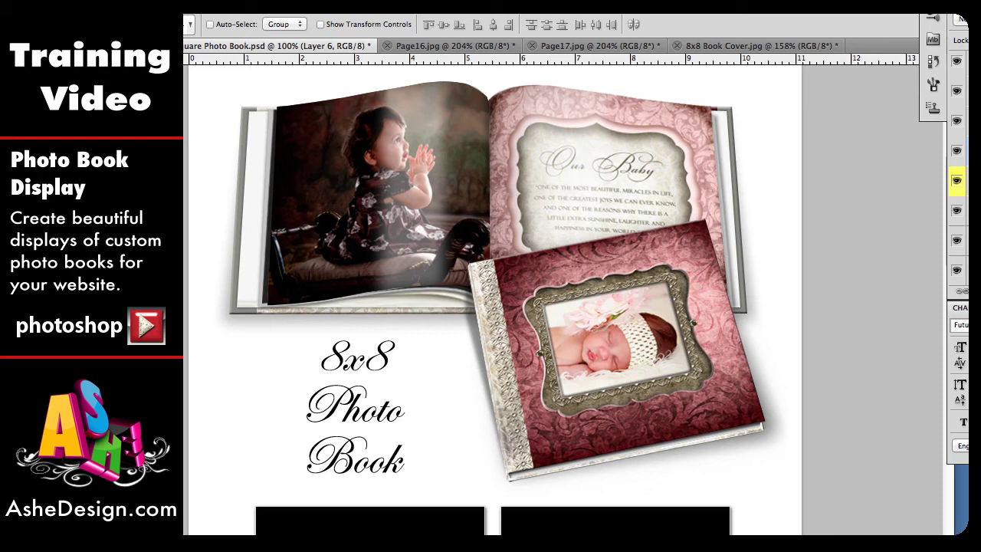
- Start a Distort transform on the full cover image and fit its lower-left corner to the open book base's lower-left corner
key("ctrl+plus")
key("ctrl+plus")
key("ctrl+plus")
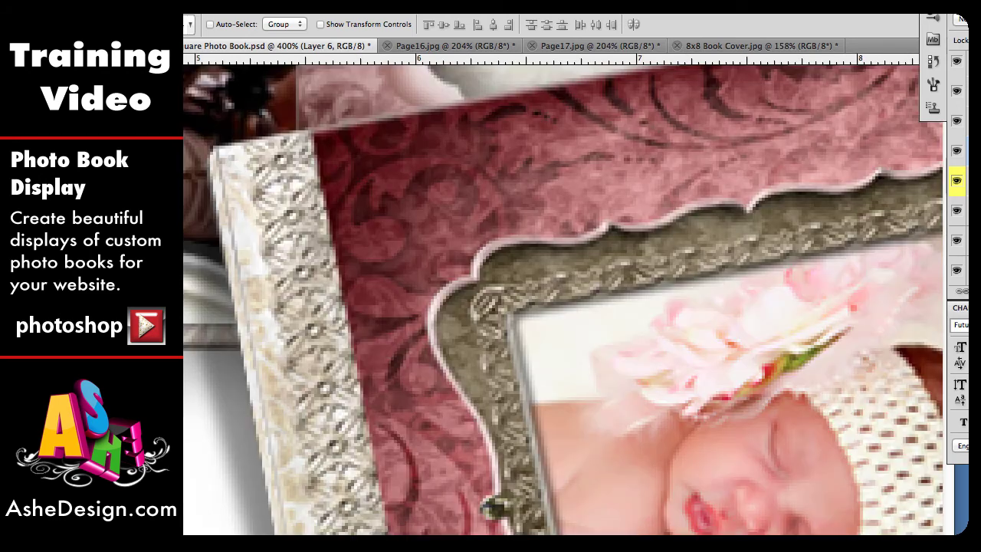
scroll(292, 401, "left", 15)
scroll(292, 401, "up", 8)
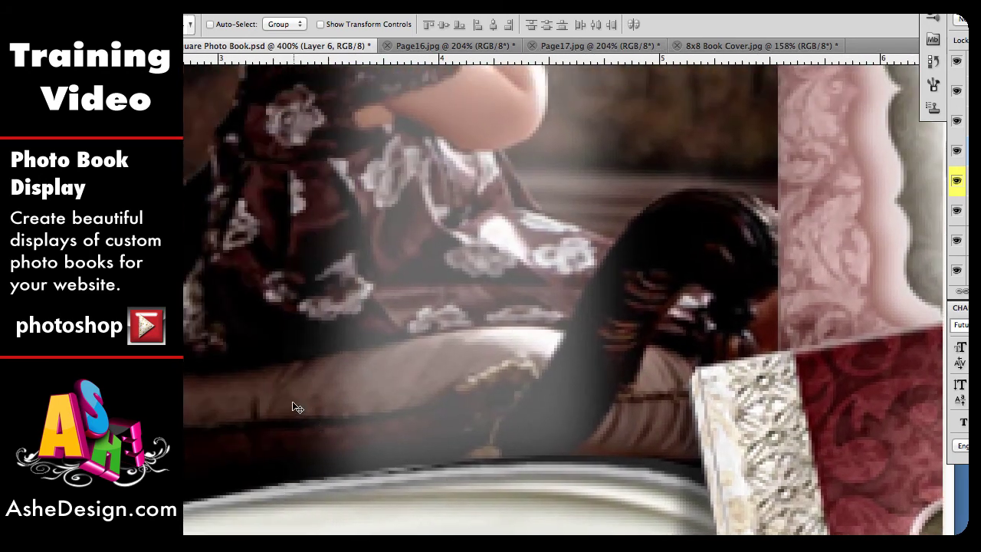
scroll(294, 406, "left", 10)
scroll(293, 406, "down", 3)
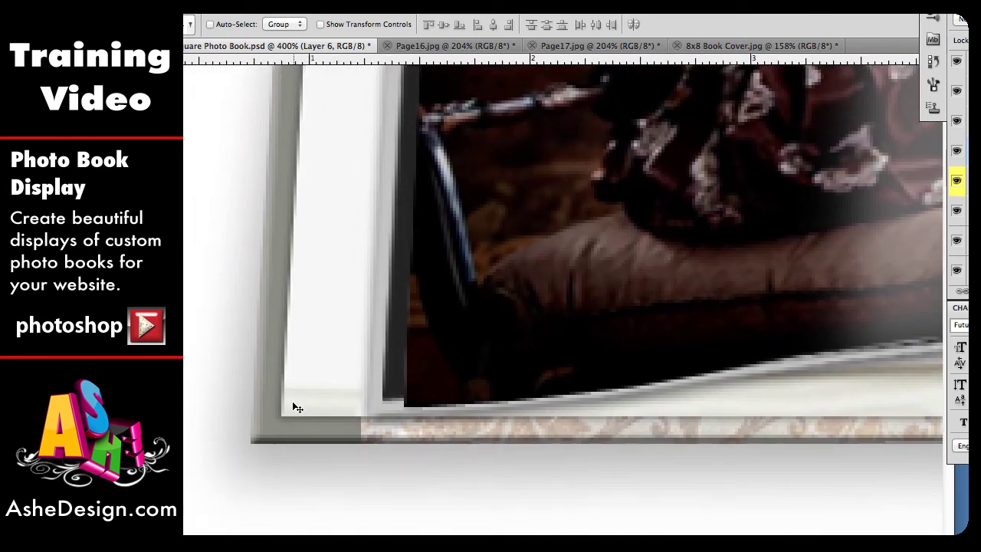
key("ctrl+t")
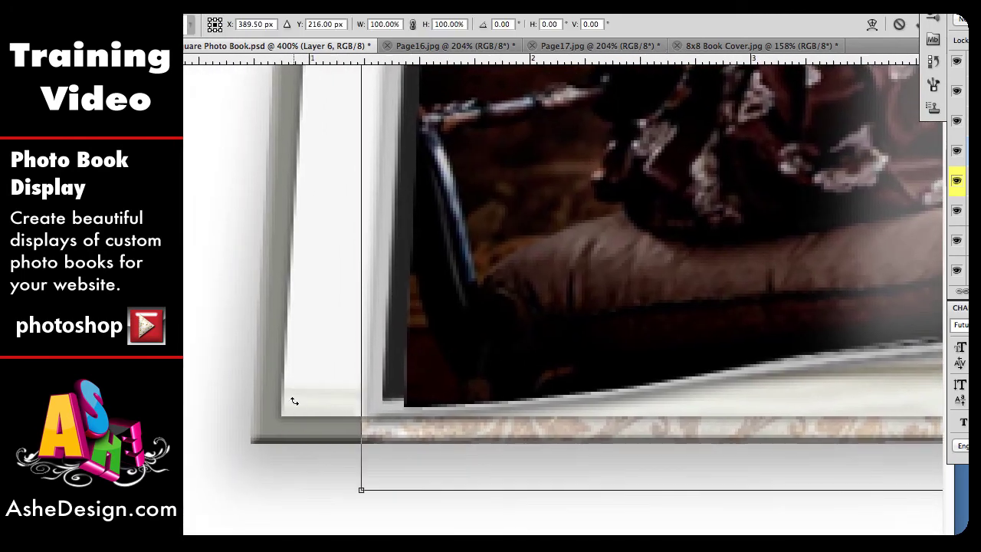
right_click(417, 418)
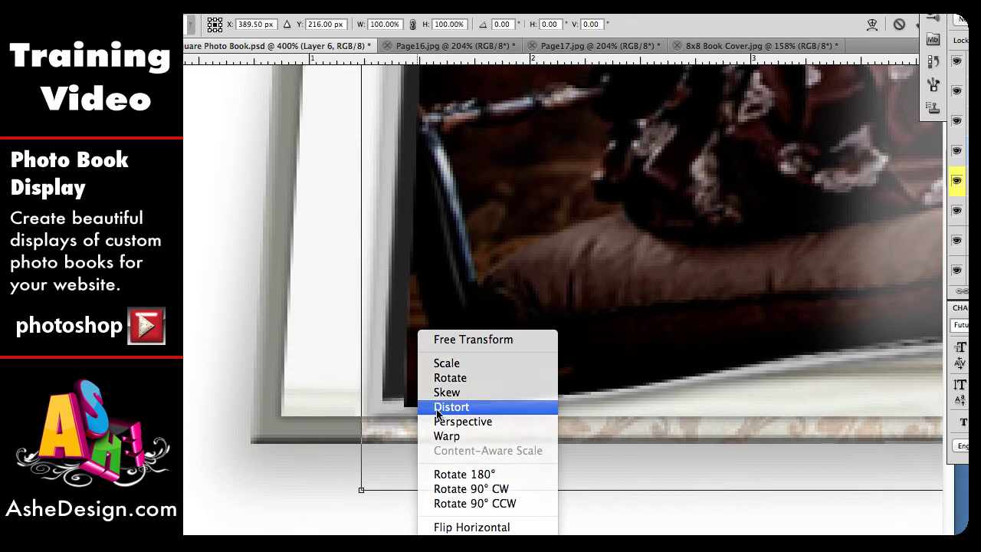
left_click(433, 404)
left_click_drag(361, 490, 249, 447)
- Distort the full cover image's upper-left corner to meet the open book base's upper-left corner
scroll(456, 182, "up", 10)
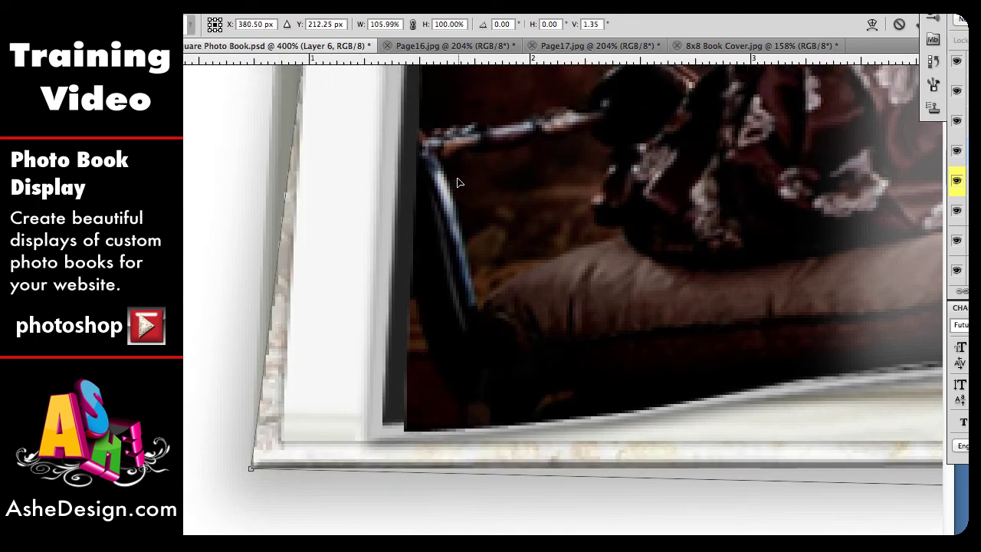
scroll(457, 182, "up", 5)
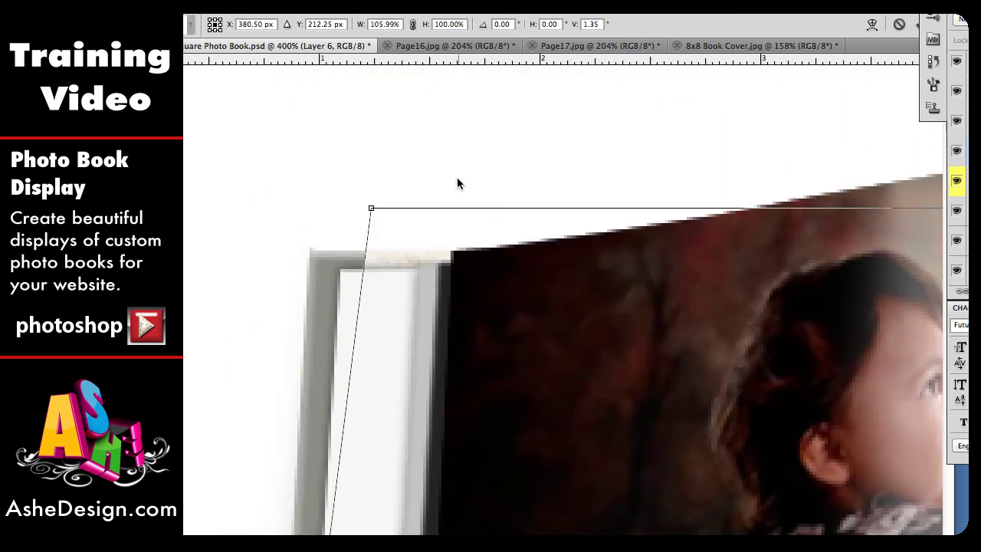
left_click_drag(366, 208, 306, 252)
- Distort the full cover image's upper-right corner to meet the open book base's upper-right corner
scroll(761, 302, "right", 15)
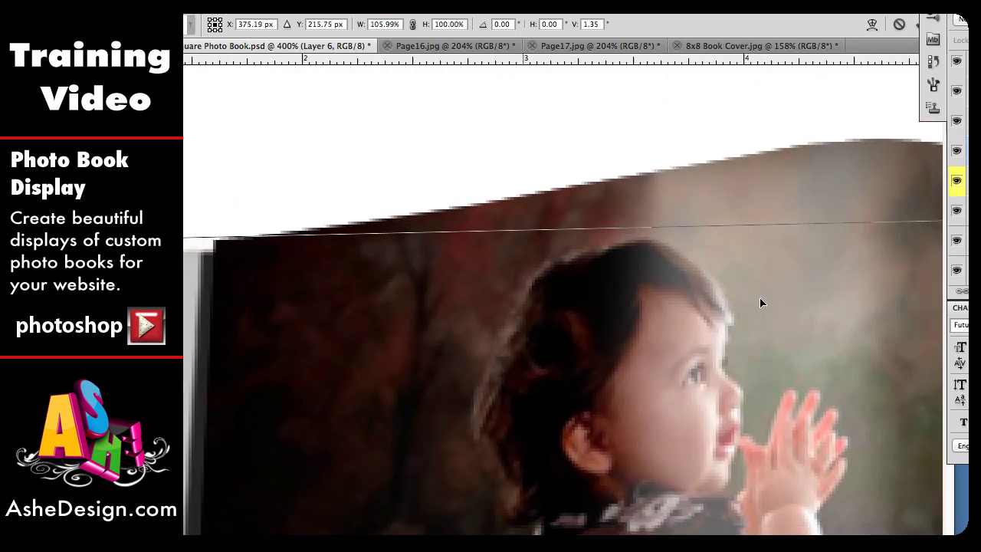
scroll(761, 302, "right", 10)
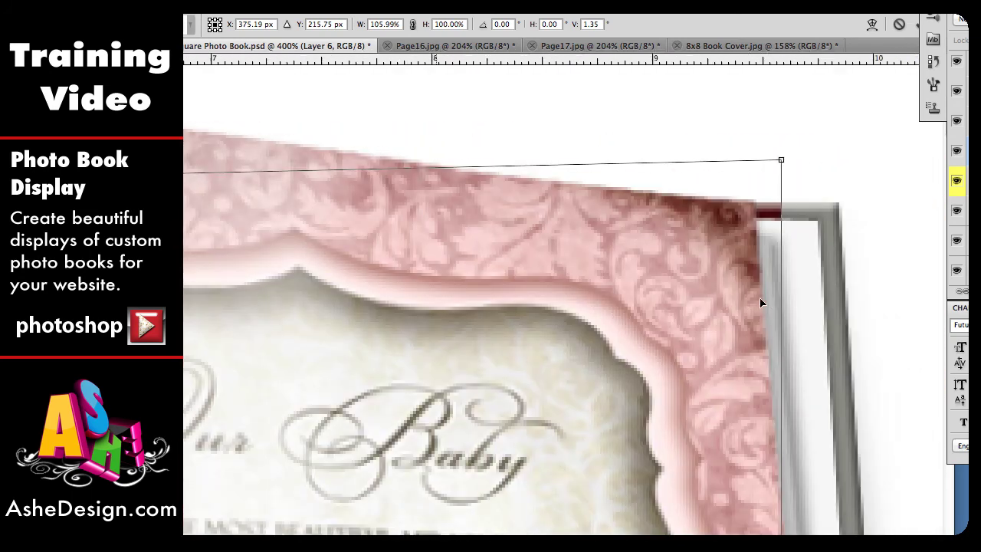
left_click_drag(773, 166, 828, 209)
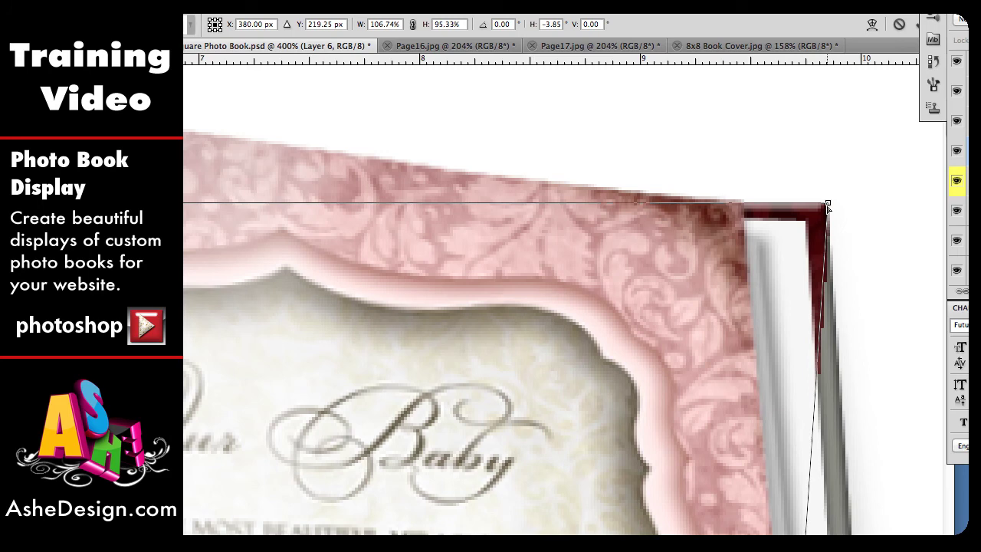
- Distort the full cover image's lower-right corner to meet the open book base's lower-right corner and apply the transform
scroll(757, 430, "down", 10)
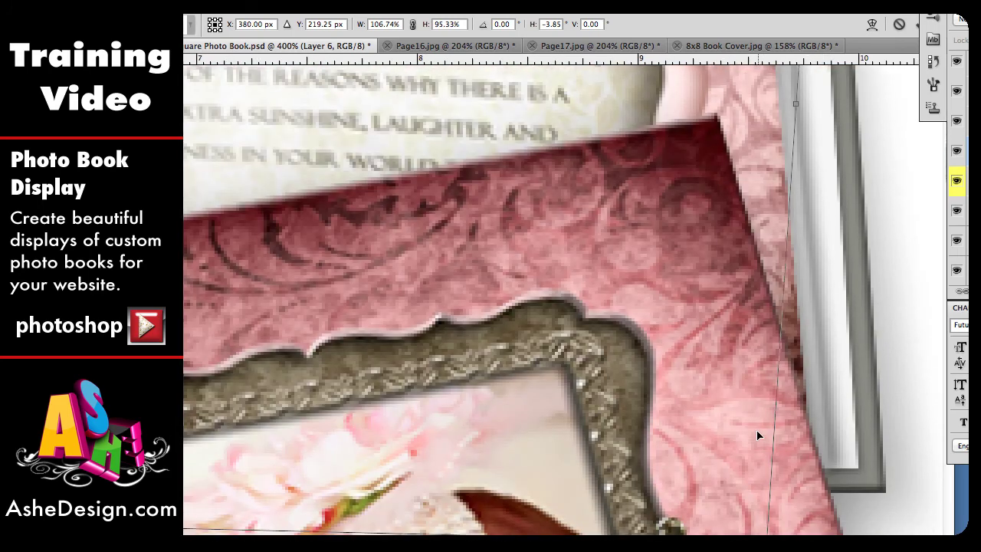
scroll(756, 436, "down", 3)
left_click_drag(768, 469, 887, 422)
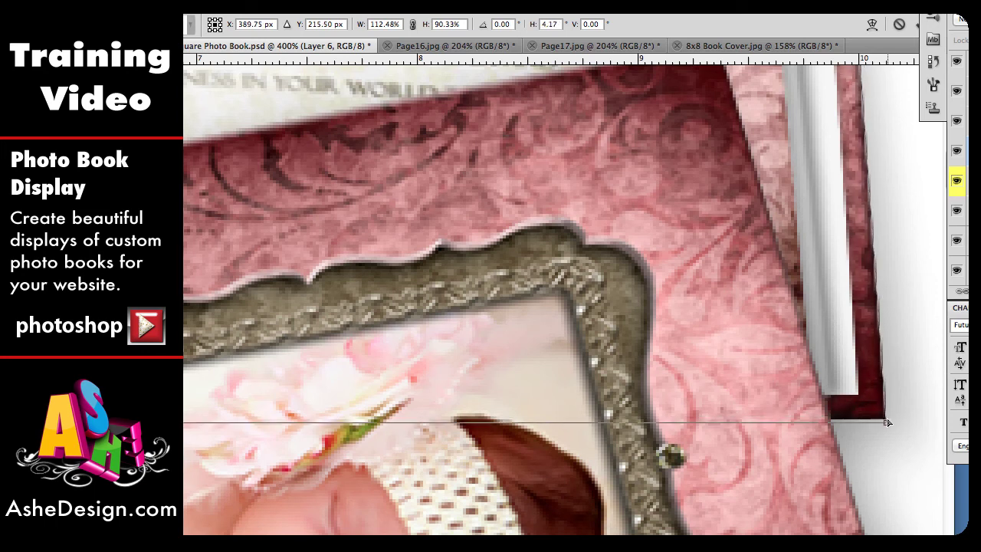
key("Return")
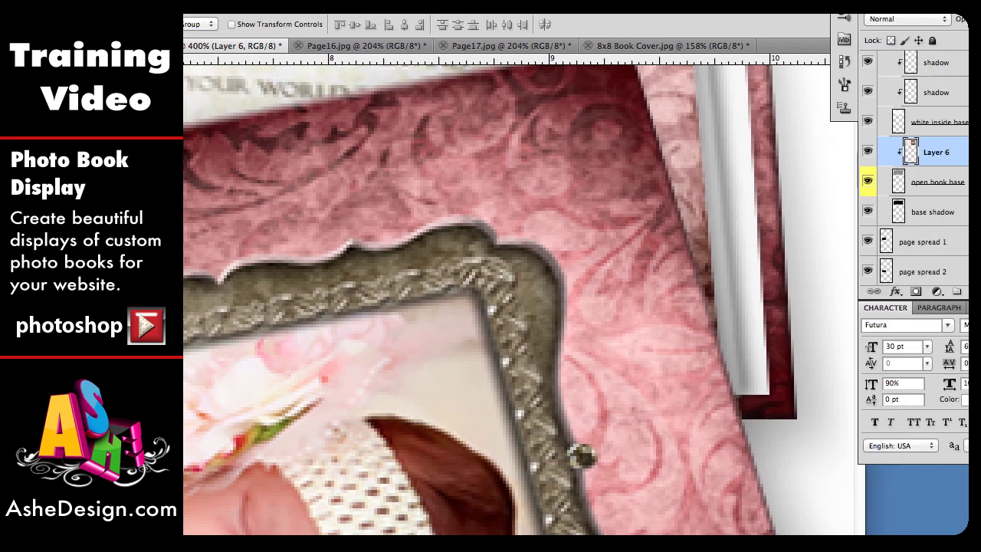
key("super+minus")
key("super+minus")
key("super+minus")
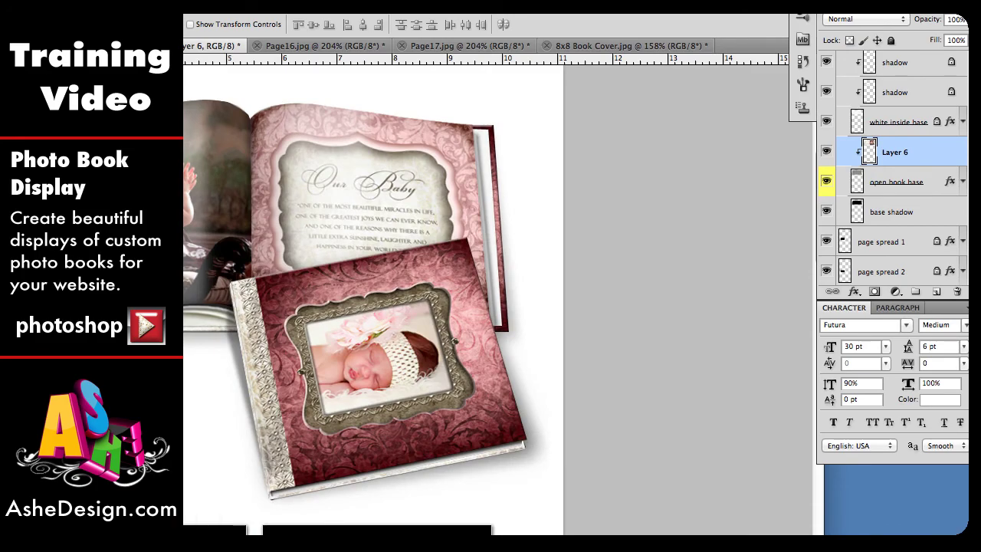
scroll(475, 295, "left", 5)
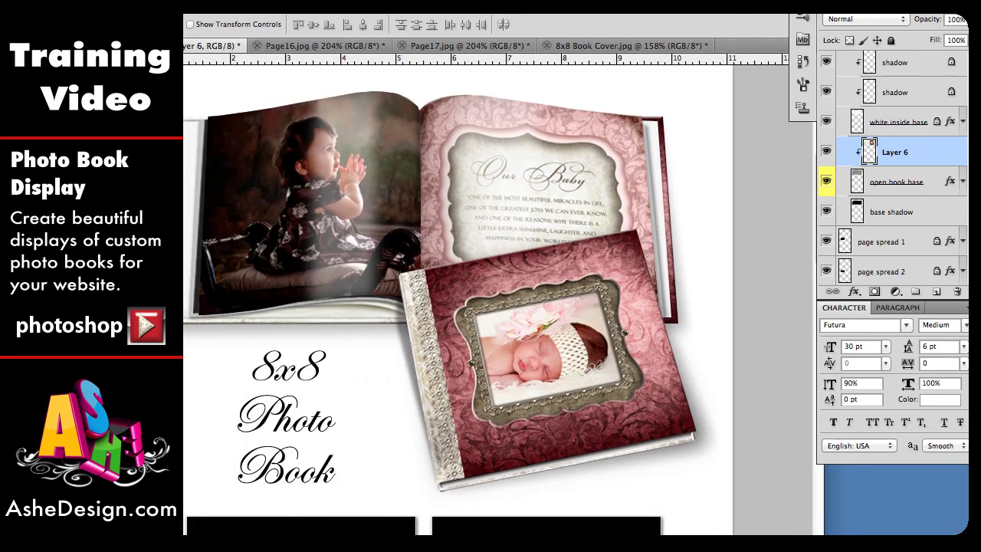